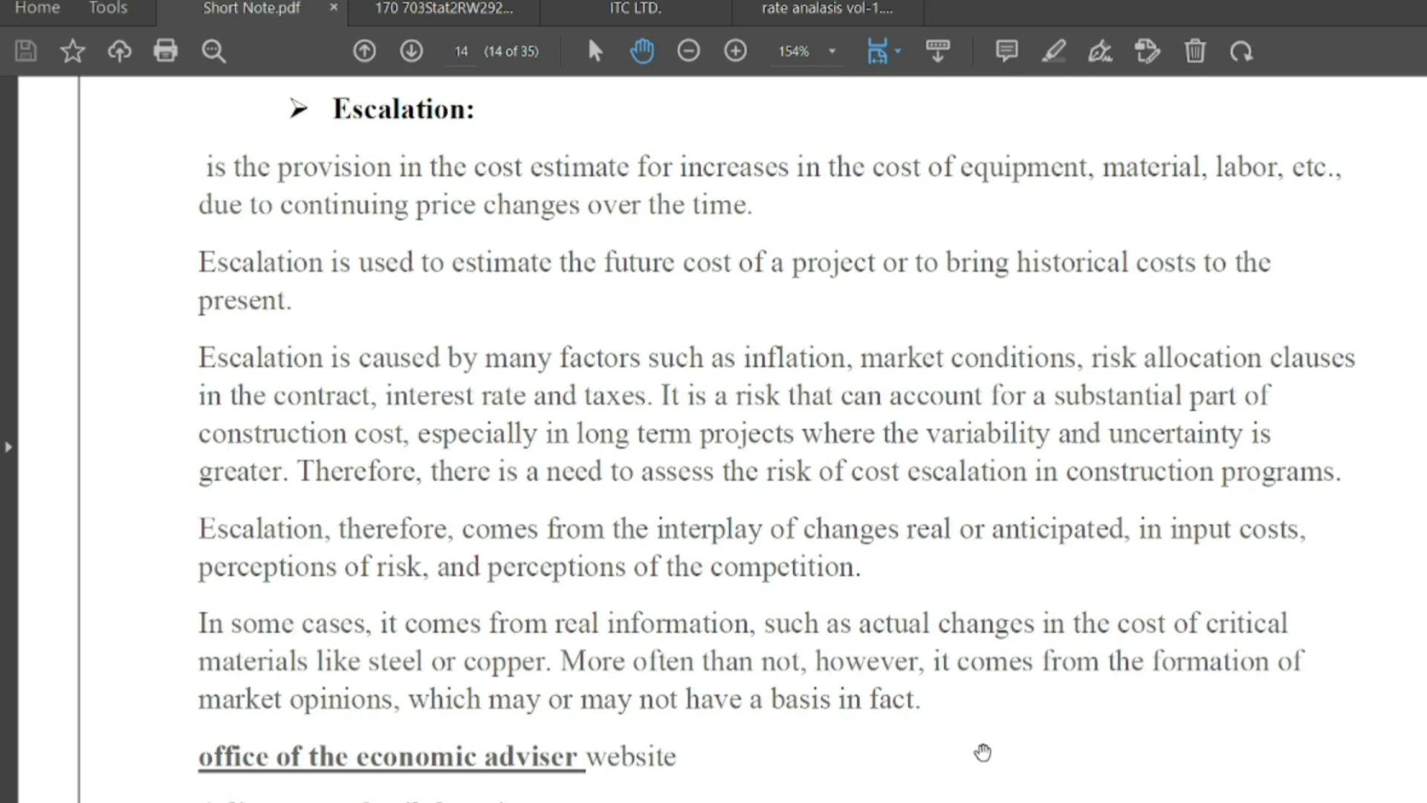
Step: Review the reinforcement steel rate breakdown in Excel and the 1:4:8 concrete cost details in the rate analysis vol-1 PDF
{"action": "mouse_move", "coordinate": [1095, 801]}
{"action": "left_click", "coordinate": [1235, 758]}
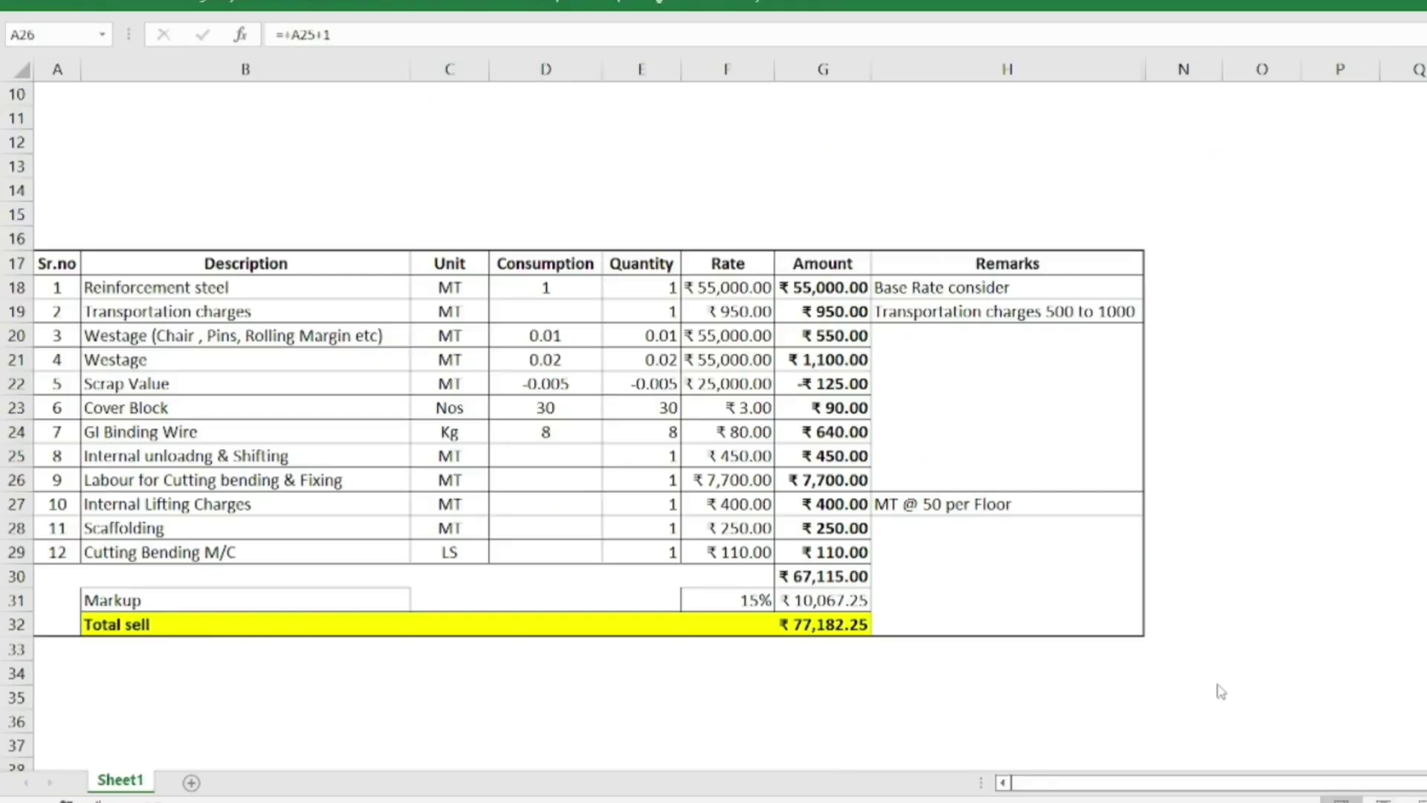
{"action": "left_click_drag", "start_coordinate": [16, 287], "coordinate": [17, 359]}
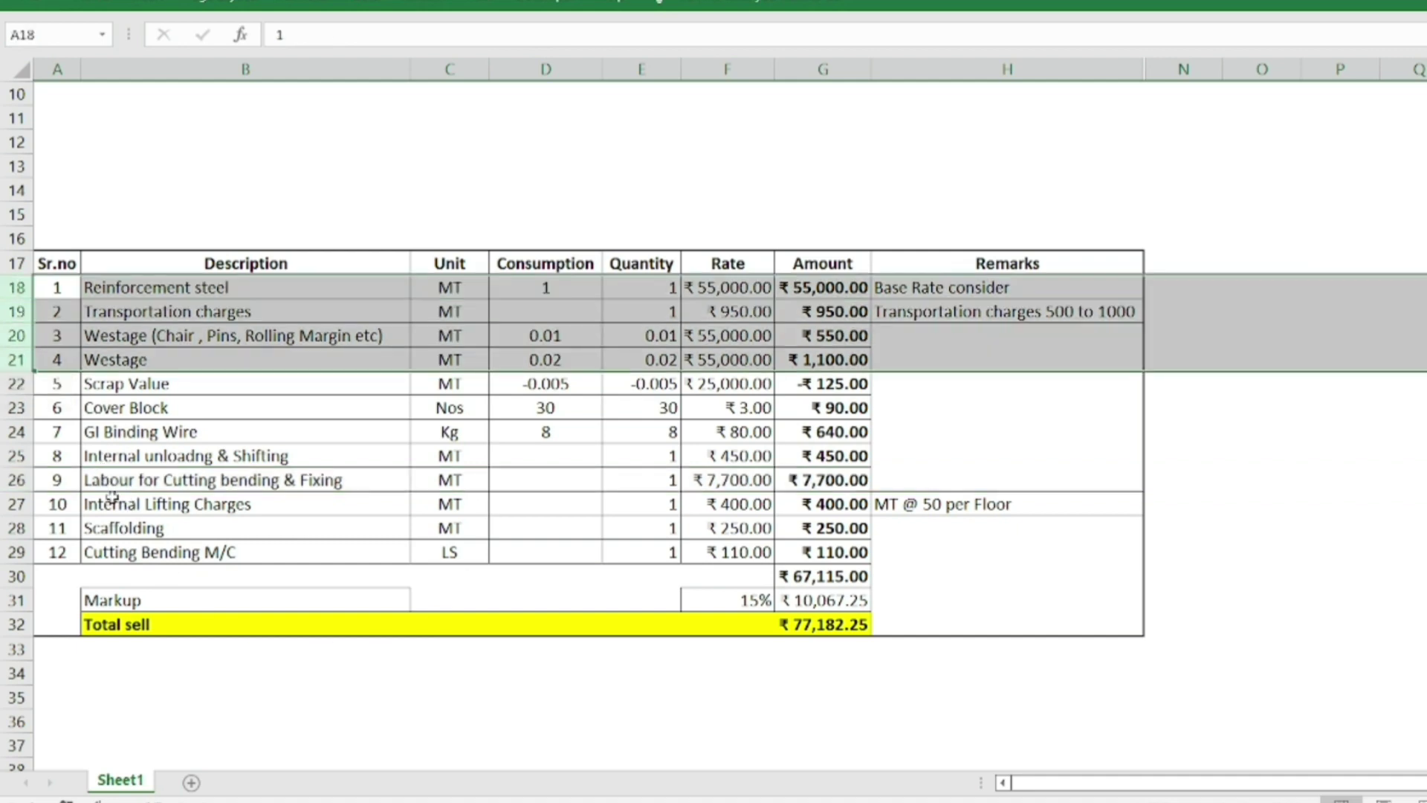
{"action": "left_click", "coordinate": [16, 480]}
{"action": "left_click", "coordinate": [130, 475]}
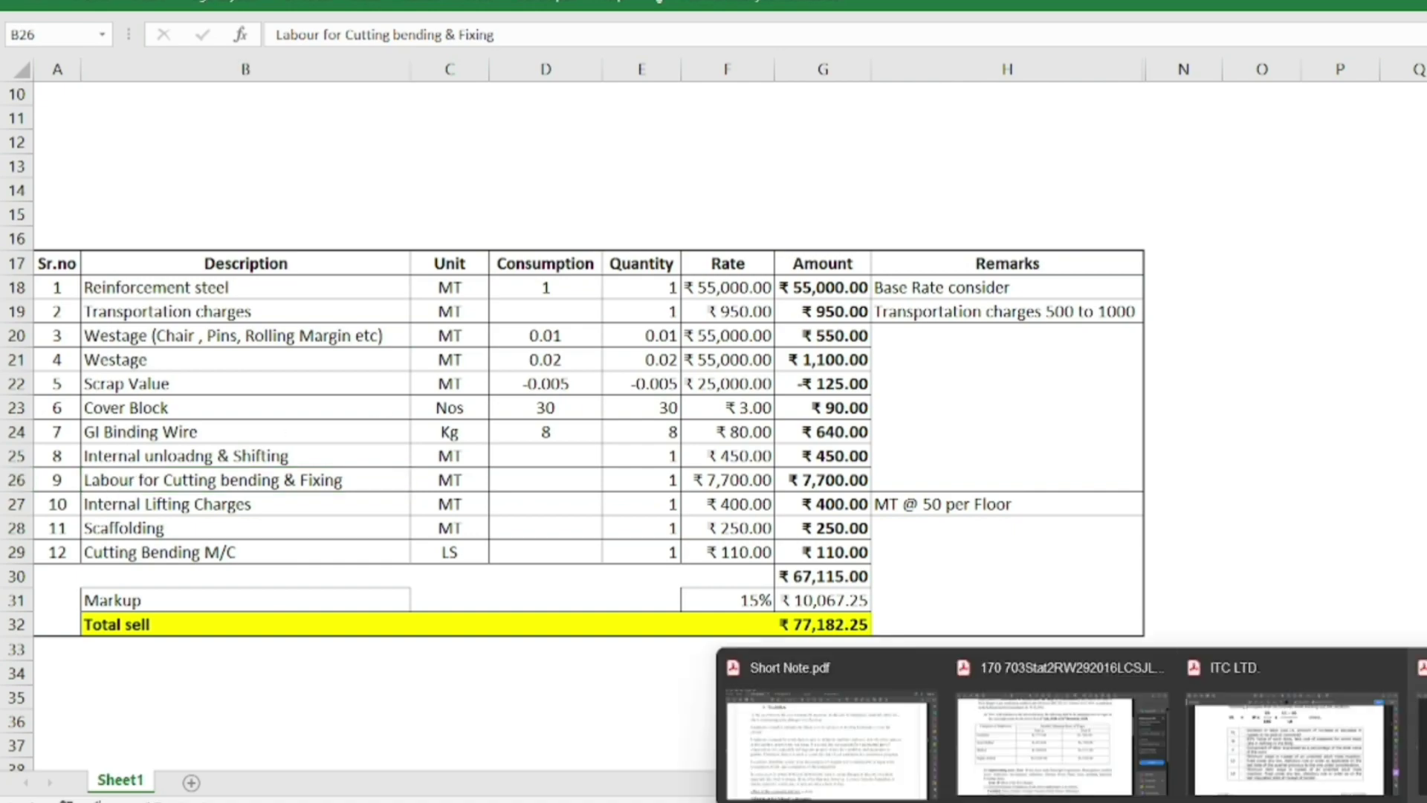
{"action": "left_click", "coordinate": [1412, 725]}
{"action": "scroll", "coordinate": [963, 381], "scroll_direction": "up", "scroll_amount": 1}
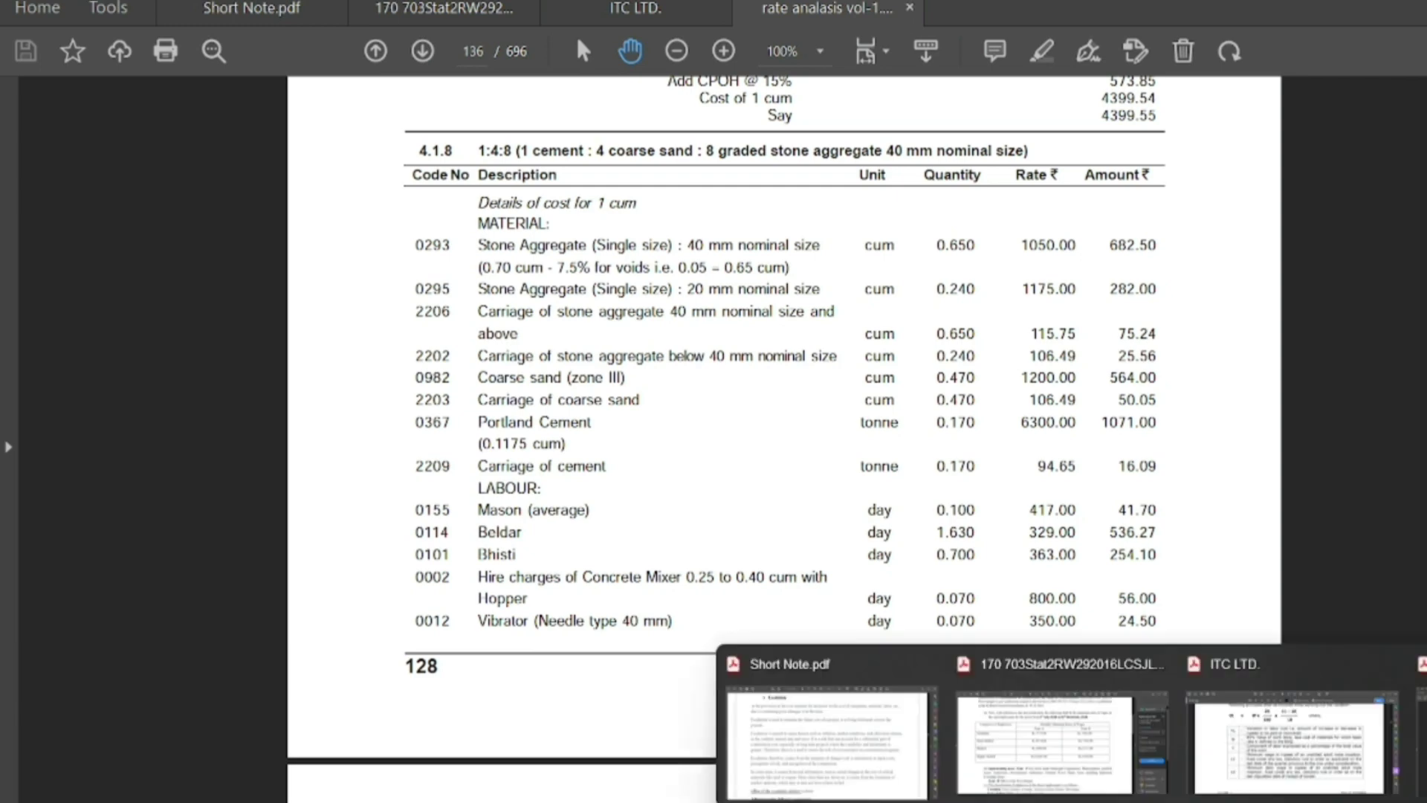
Step: Return to Short Note.pdf and read the Escalation section through the labour component adjustment formula and its variable definitions
{"action": "left_click", "coordinate": [901, 759]}
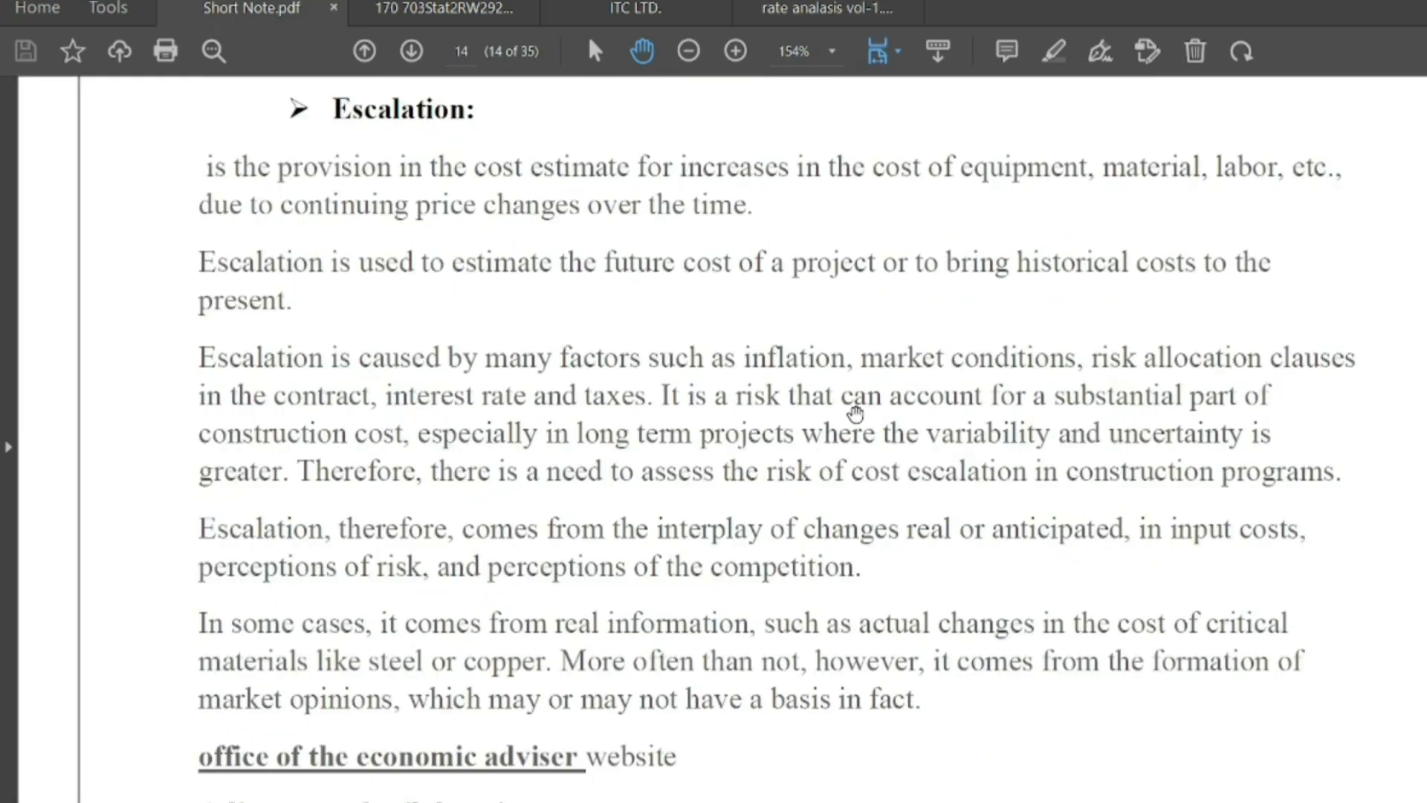
{"action": "scroll", "coordinate": [957, 453], "scroll_direction": "down", "scroll_amount": 1}
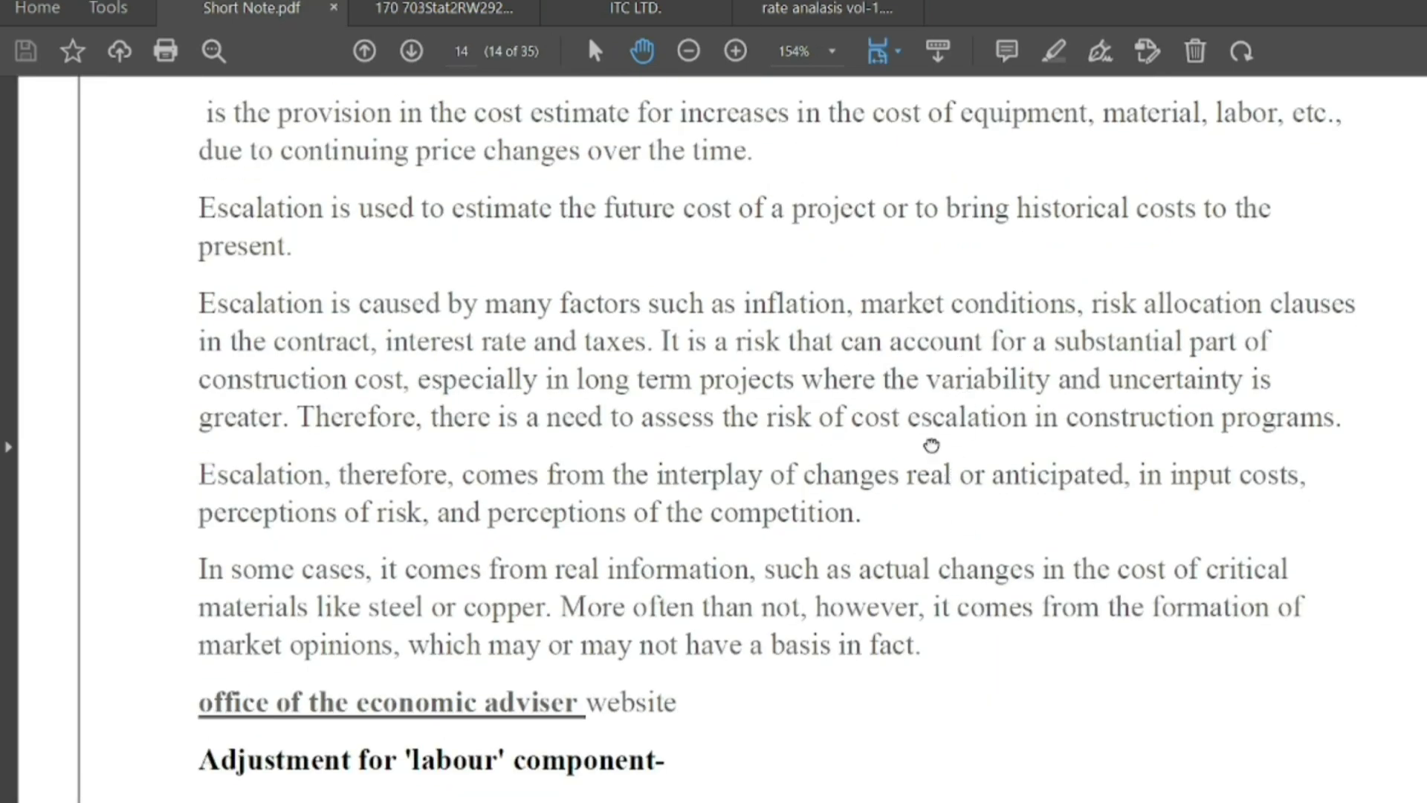
{"action": "scroll", "coordinate": [928, 446], "scroll_direction": "down", "scroll_amount": 4}
{"action": "scroll", "coordinate": [882, 558], "scroll_direction": "down", "scroll_amount": 3}
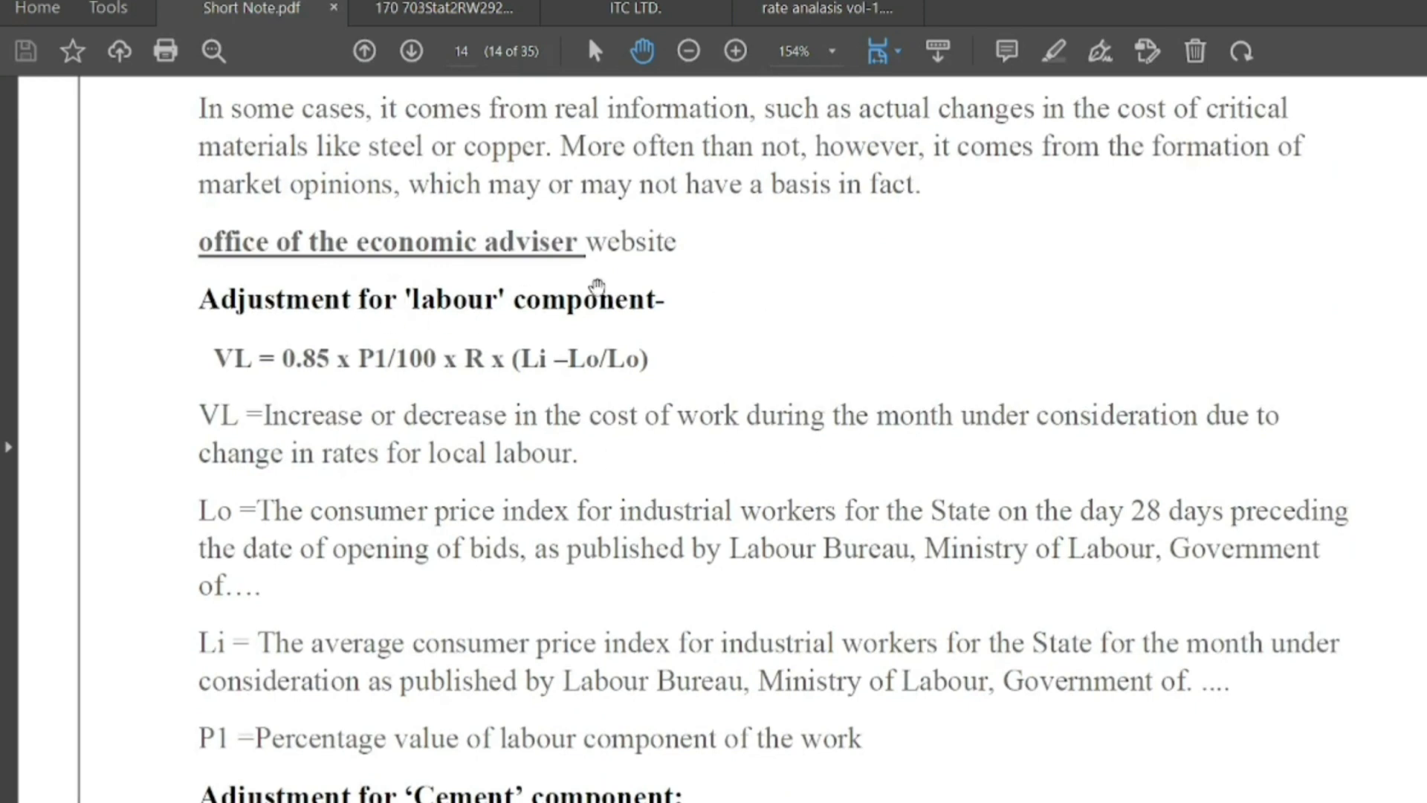
{"action": "scroll", "coordinate": [527, 432], "scroll_direction": "down", "scroll_amount": 1}
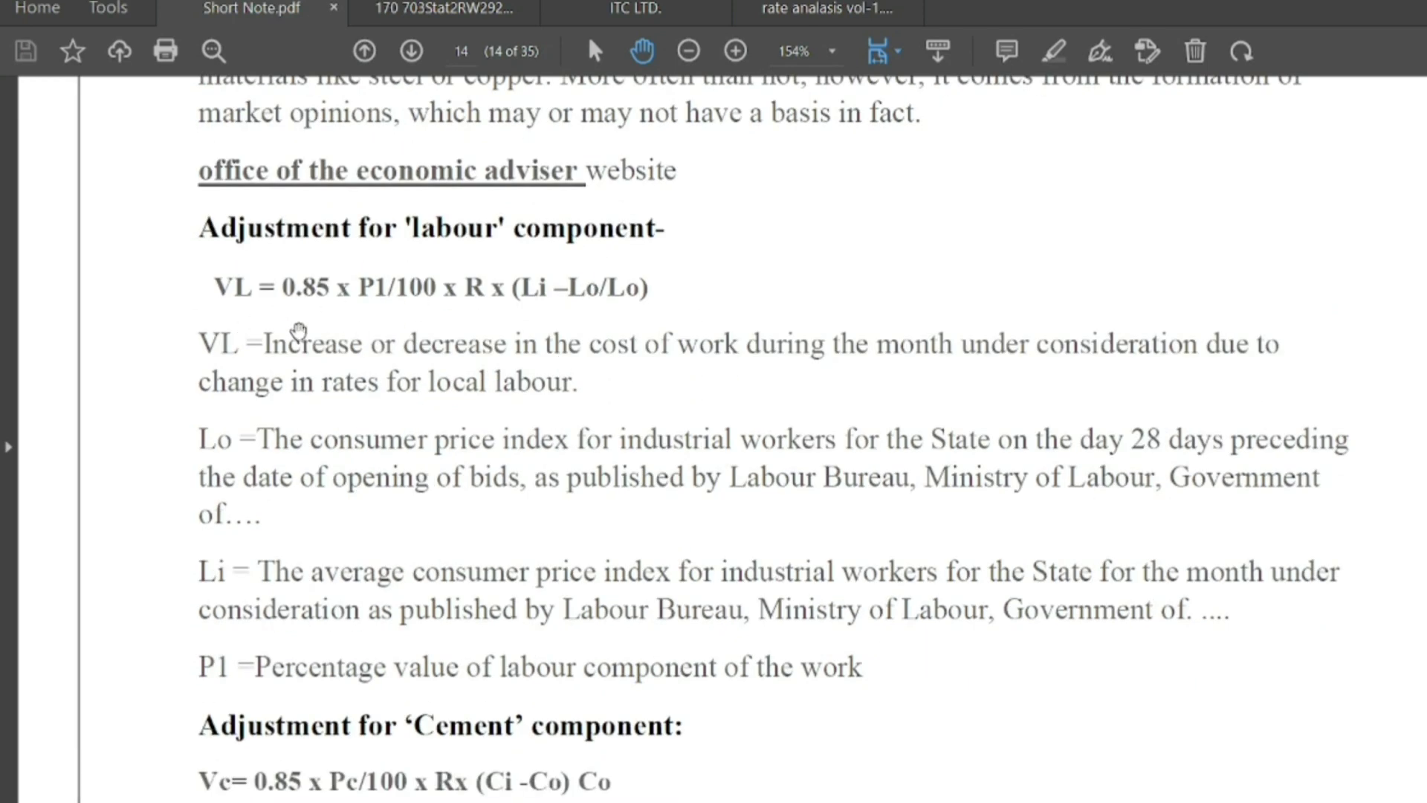
{"action": "scroll", "coordinate": [268, 297], "scroll_direction": "down", "scroll_amount": 1}
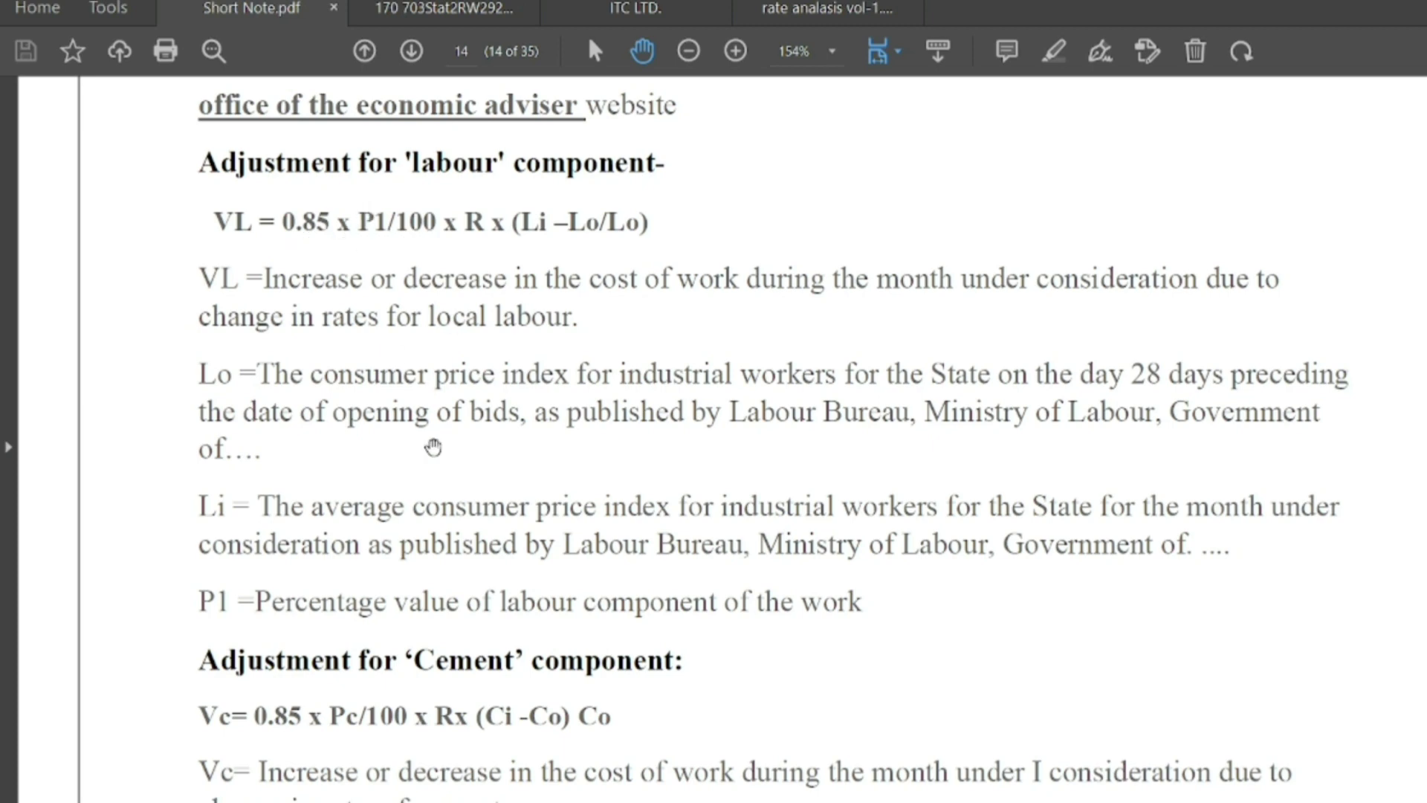
{"action": "left_click_drag", "start_coordinate": [433, 448], "coordinate": [441, 291]}
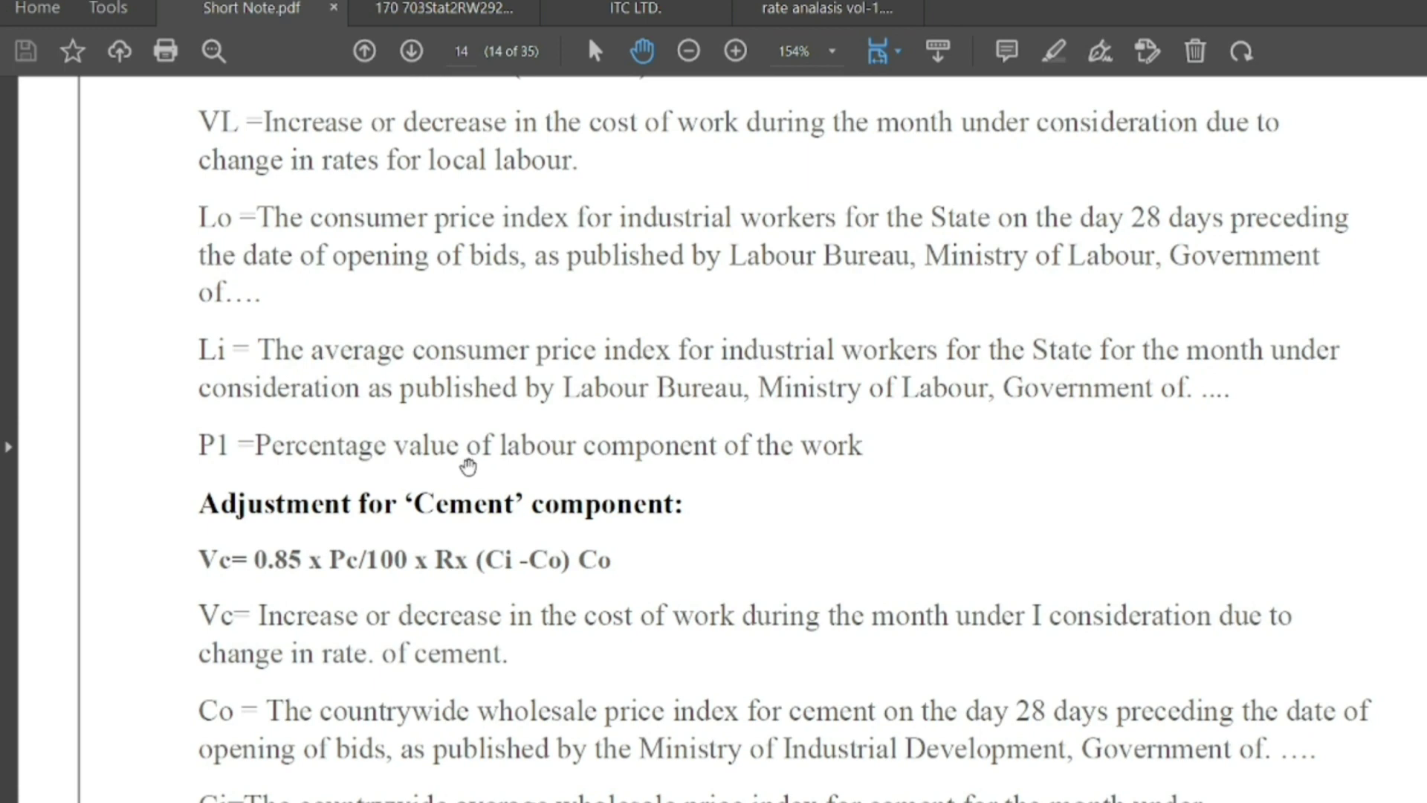
{"action": "scroll", "coordinate": [742, 344], "scroll_direction": "up", "scroll_amount": 5}
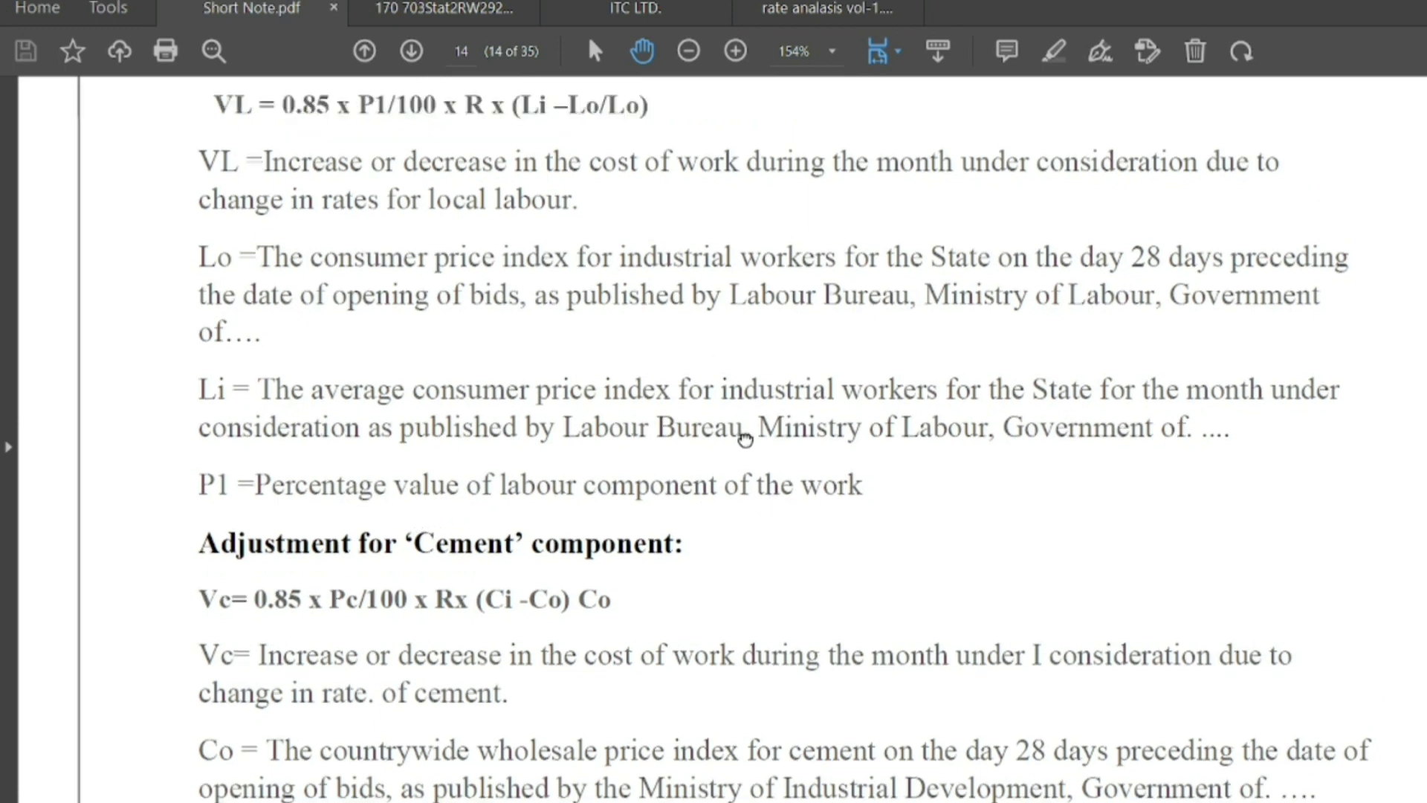
{"action": "left_click_drag", "start_coordinate": [734, 371], "coordinate": [755, 316]}
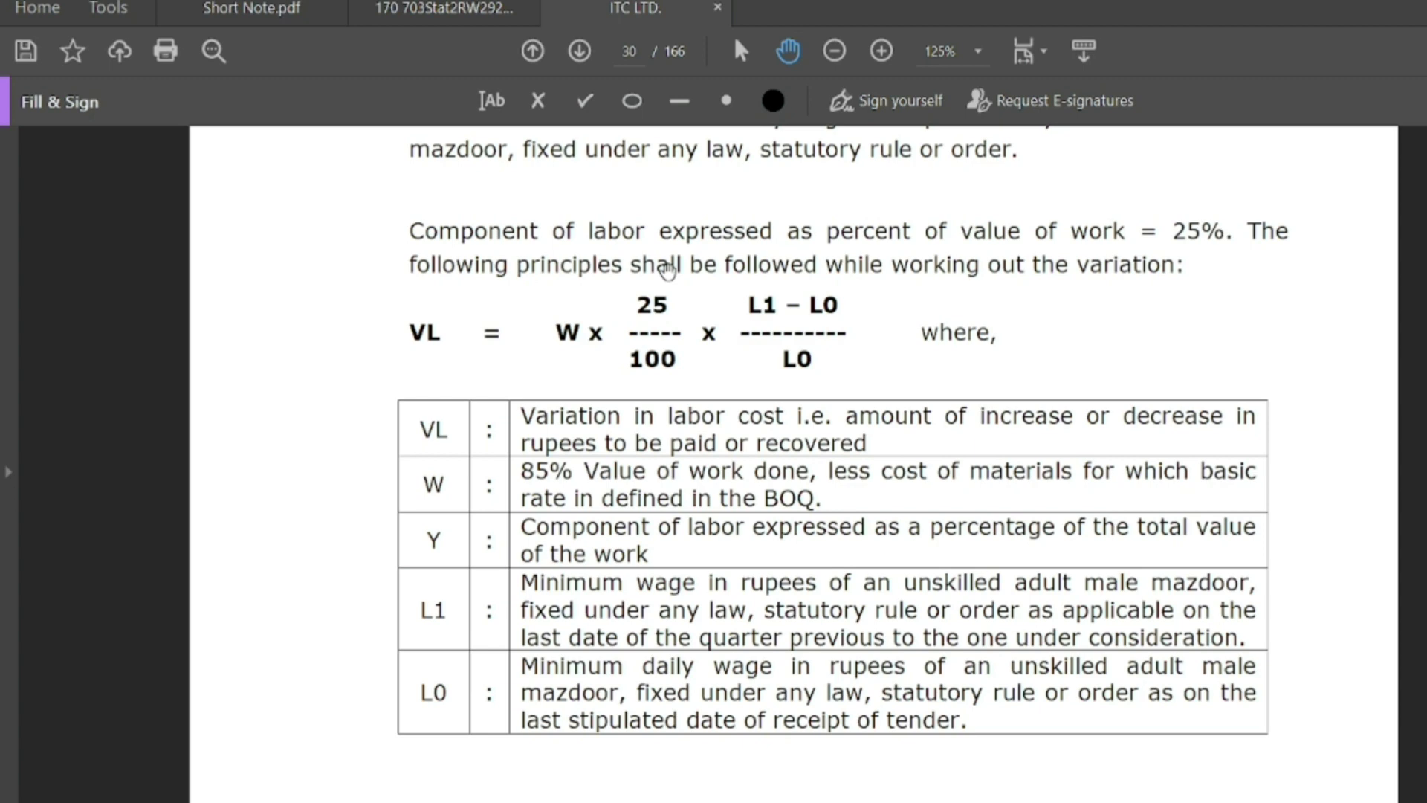
Step: Compare the labour variation formula on page 30 of the ITC LTD. tender with the labour adjustment formula in Short Note.pdf
{"action": "scroll", "coordinate": [667, 270], "scroll_direction": "down", "scroll_amount": 1}
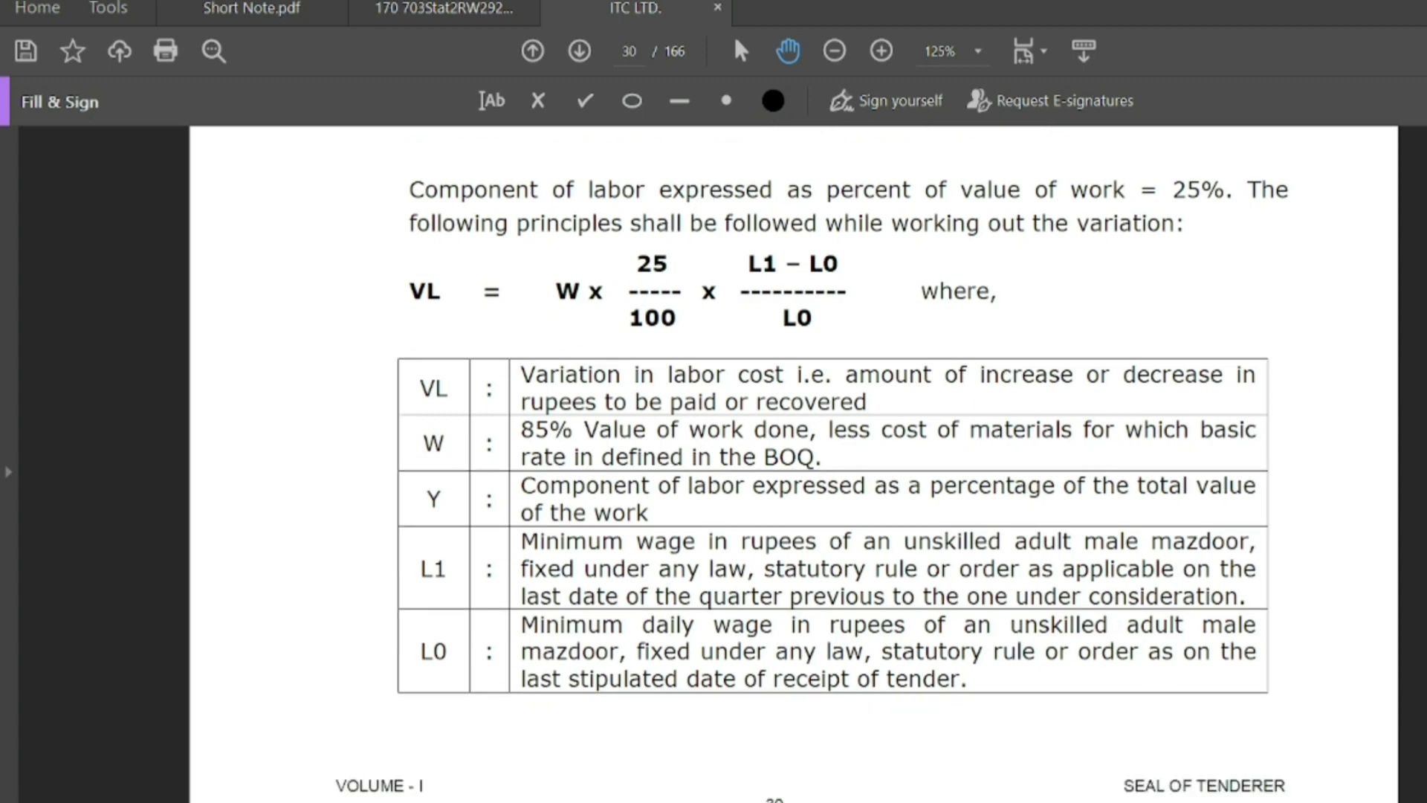
{"action": "left_click", "coordinate": [1002, 750]}
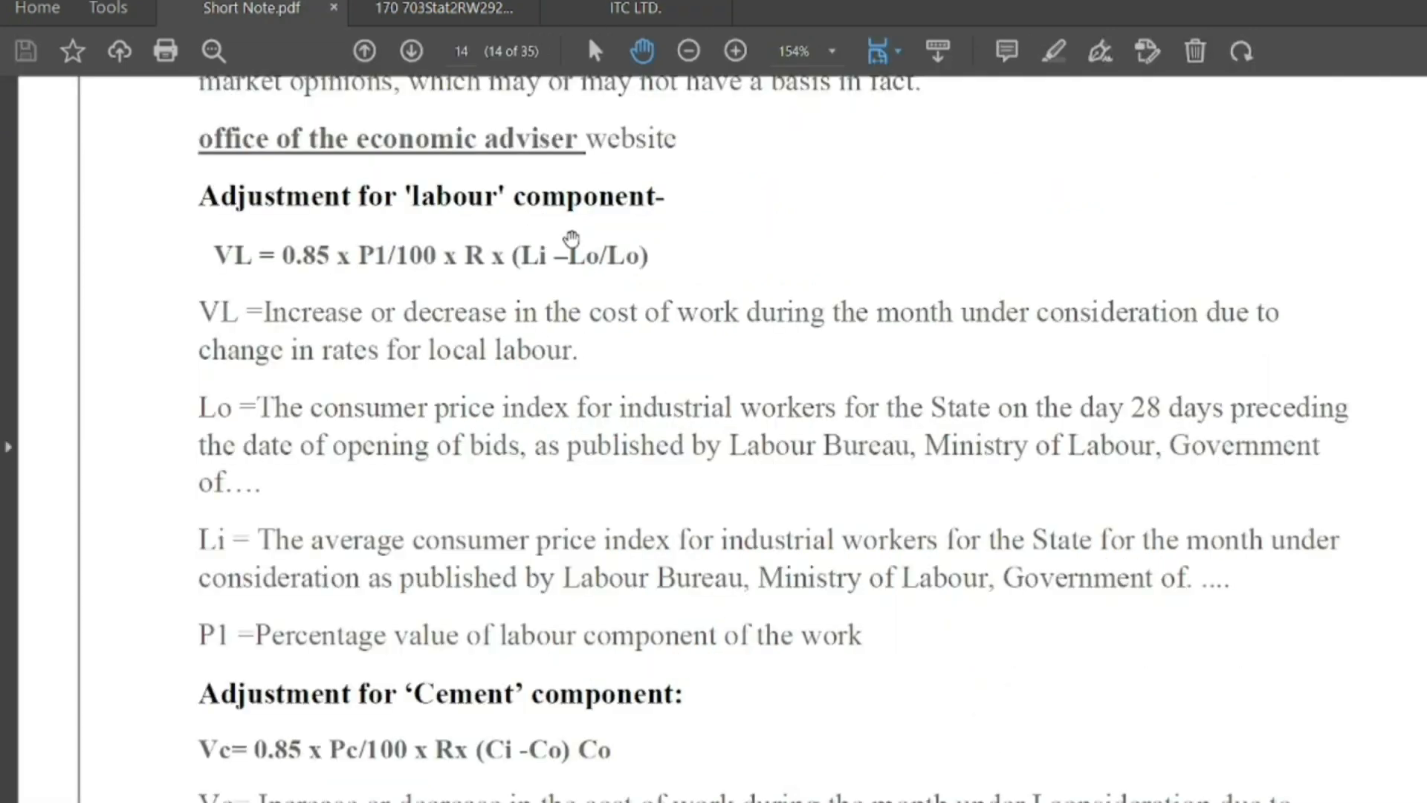
{"action": "mouse_move", "coordinate": [1115, 798]}
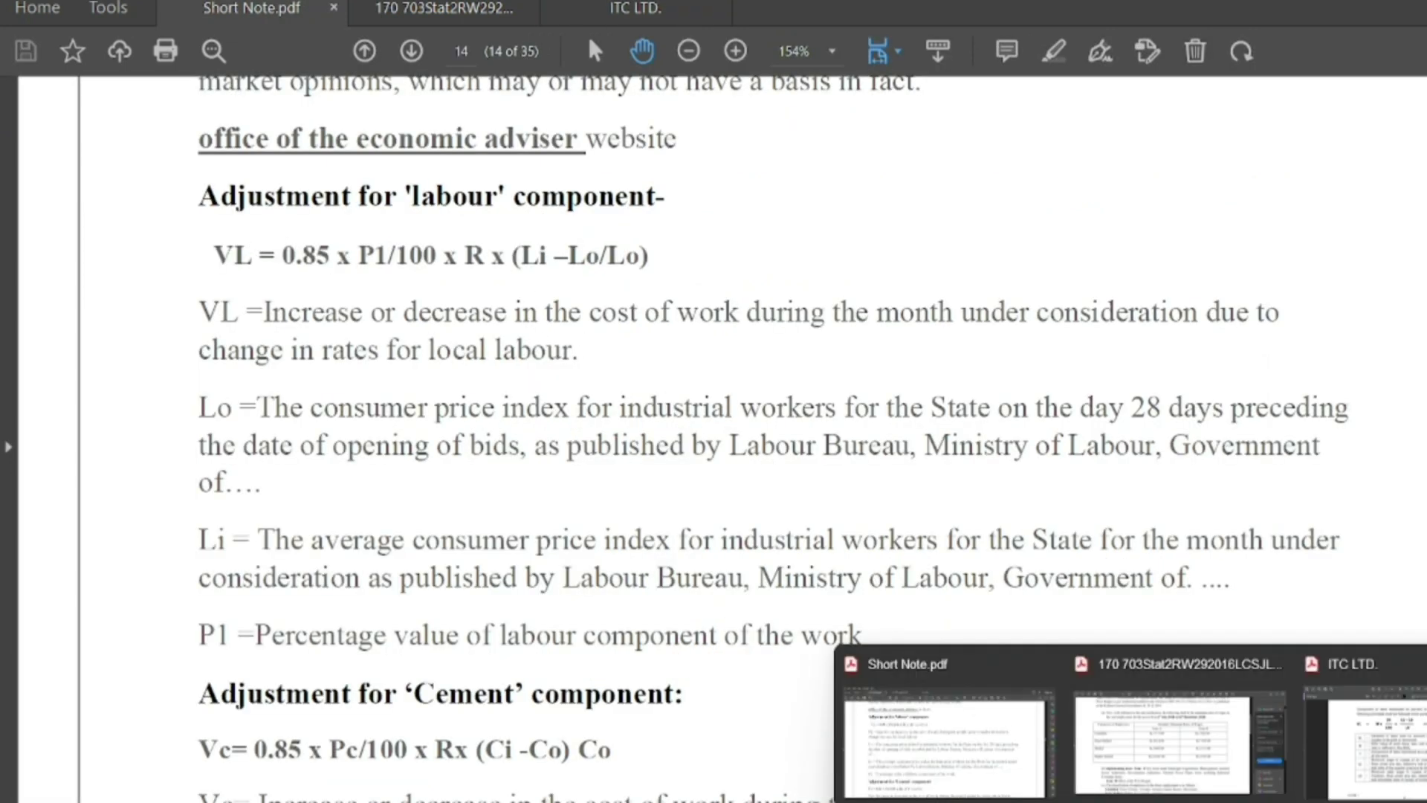
{"action": "left_click", "coordinate": [1360, 735]}
{"action": "scroll", "coordinate": [980, 360], "scroll_direction": "up", "scroll_amount": 1}
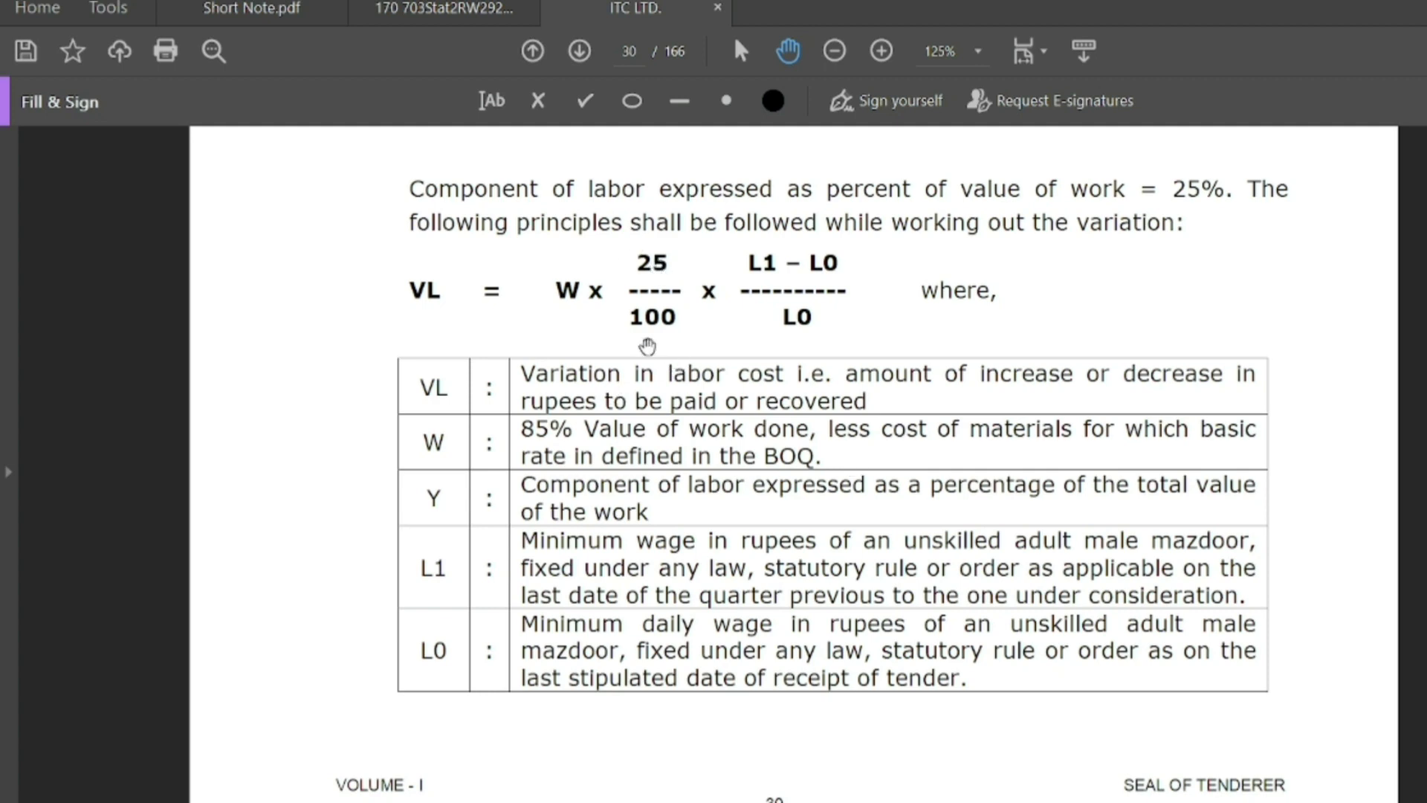
{"action": "scroll", "coordinate": [723, 322], "scroll_direction": "up", "scroll_amount": 1}
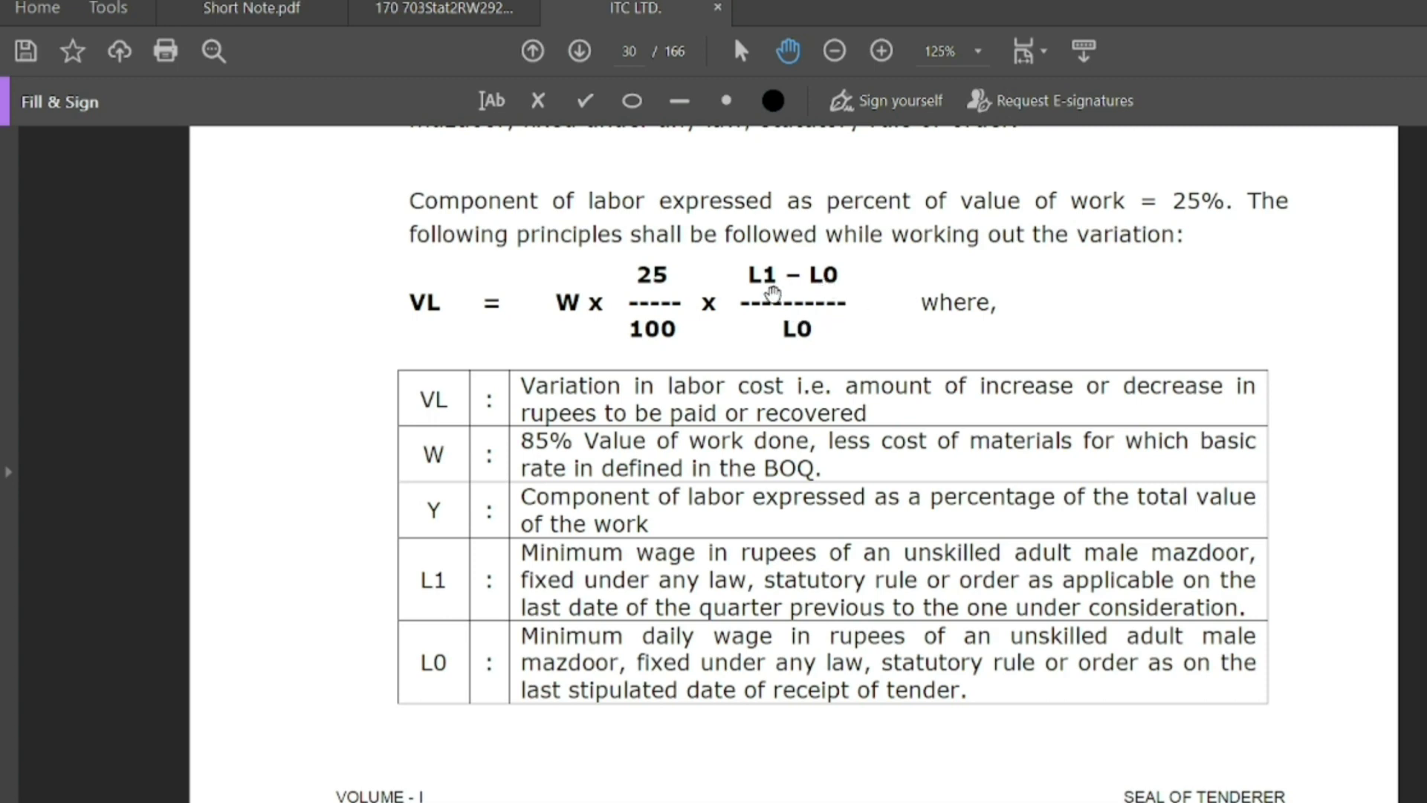
Step: Switch to the 170 703Stat2RW29 wage circular and review its monthly minimum wage table by employee category and zone
{"action": "mouse_move", "coordinate": [1165, 802]}
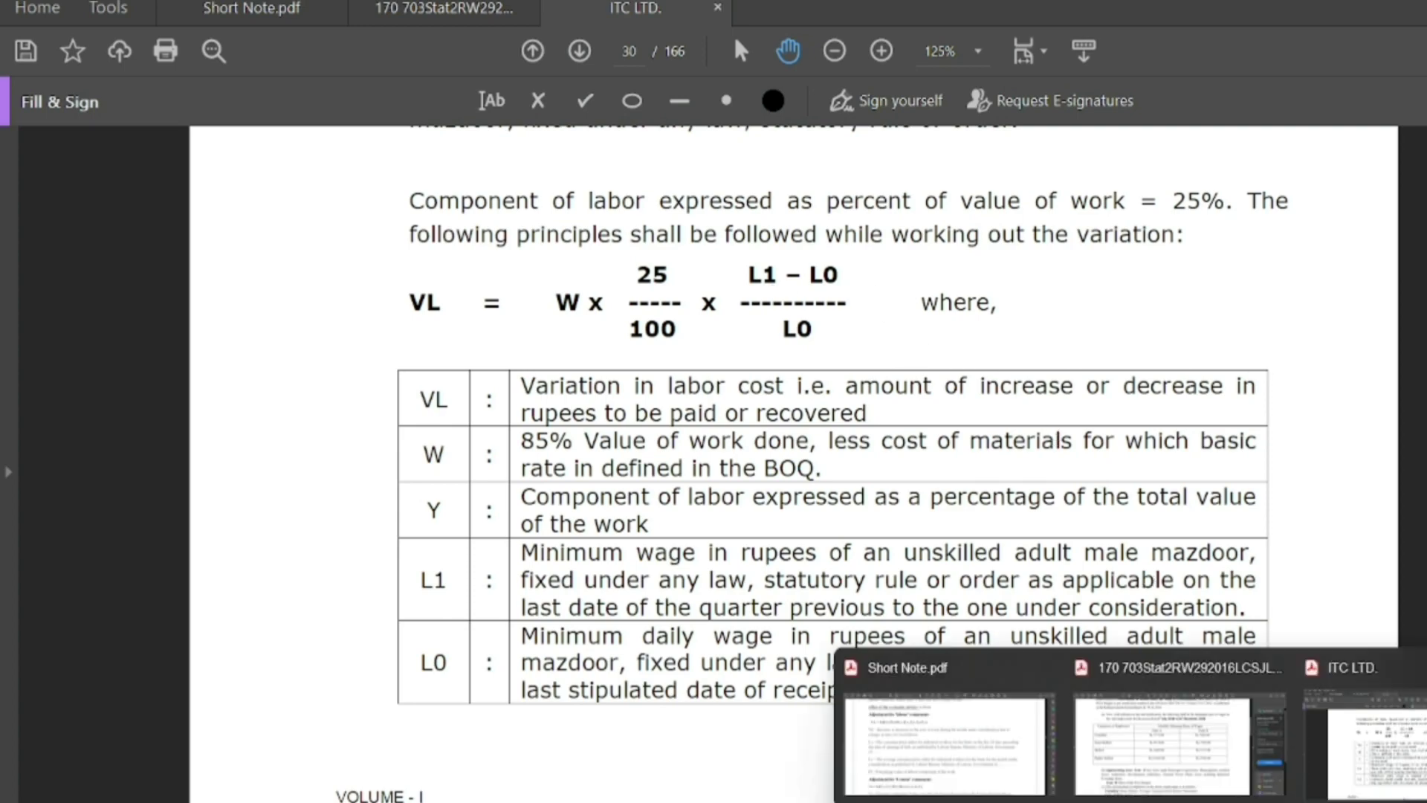
{"action": "left_click", "coordinate": [1162, 743]}
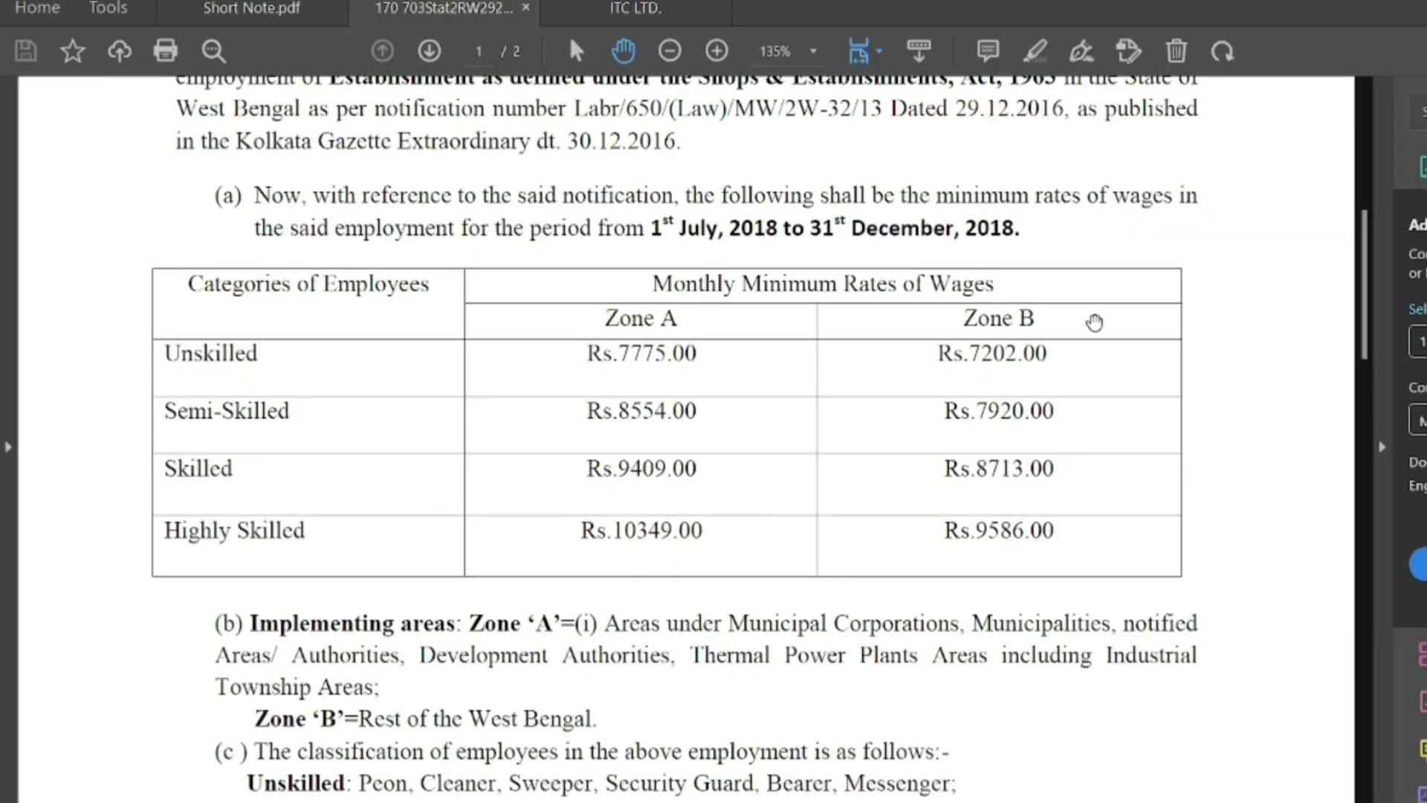
{"action": "scroll", "coordinate": [1093, 521], "scroll_direction": "down", "scroll_amount": 5}
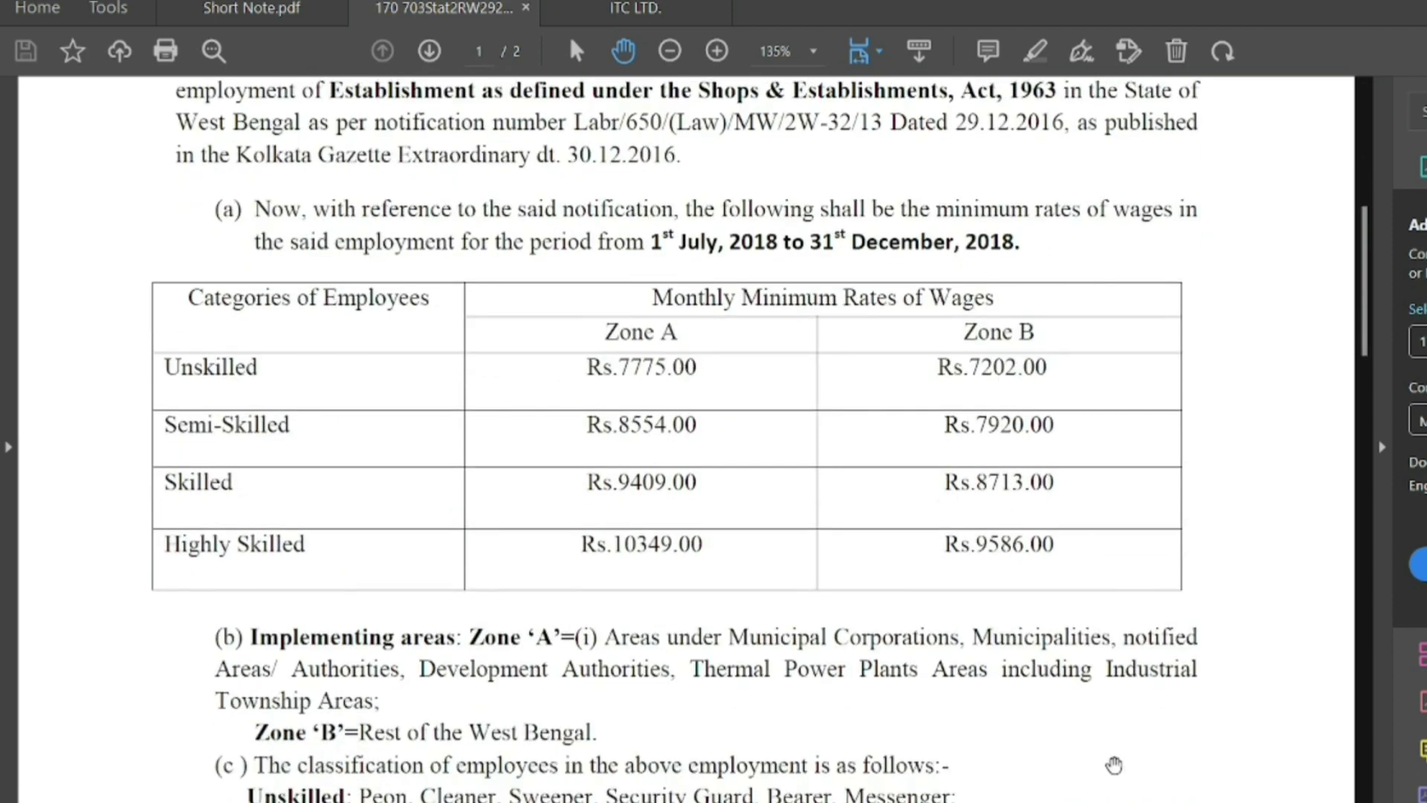
Step: Bring up Short Note.pdf and close that document
{"action": "left_click", "coordinate": [1256, 743]}
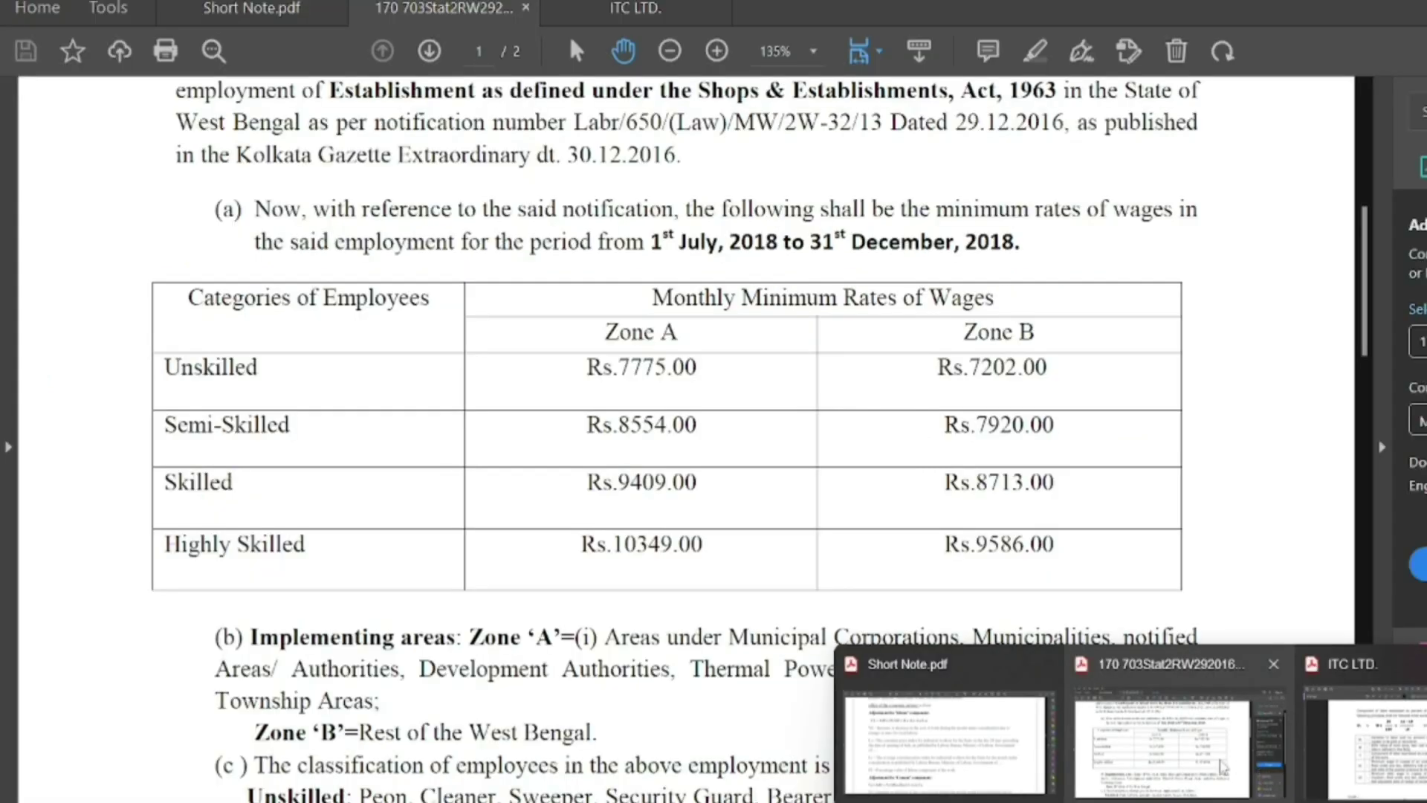
{"action": "left_click", "coordinate": [911, 688]}
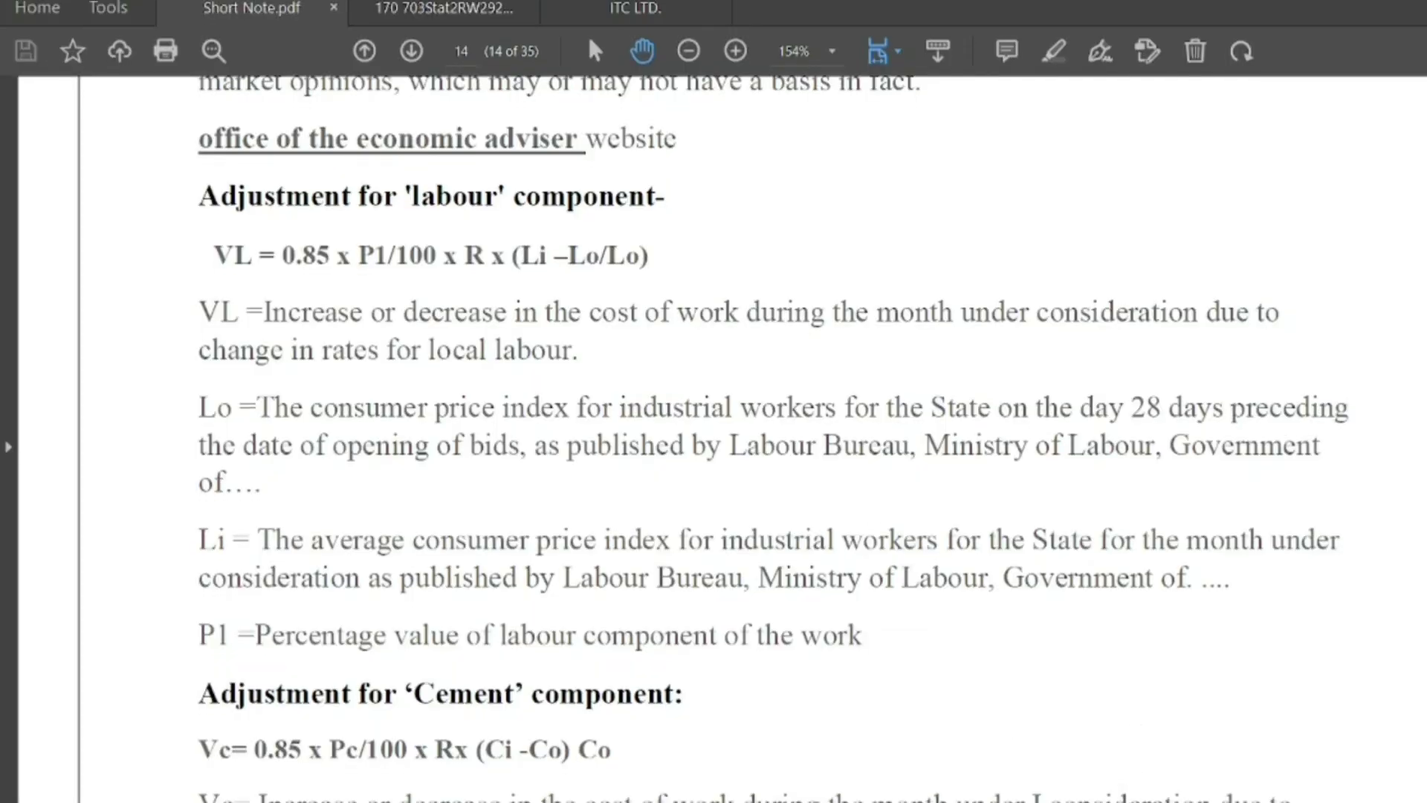
{"action": "key", "text": "alt+F4"}
{"action": "left_click", "coordinate": [790, 422]}
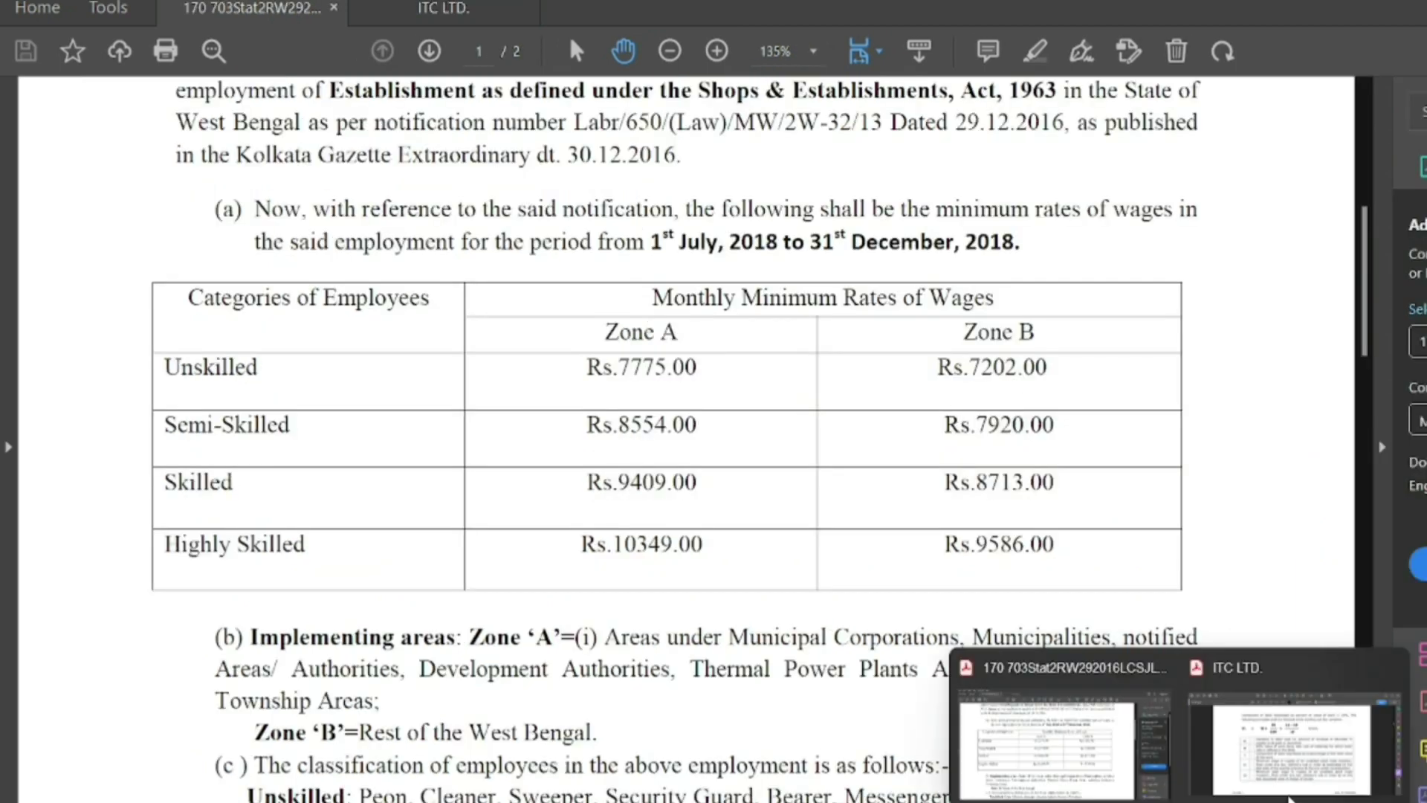
Step: Switch to the Labour Escalation TD workbook in Excel and review the variable definitions and the W and VL formulas on the ESCALATION sheet
{"action": "left_click", "coordinate": [1351, 736]}
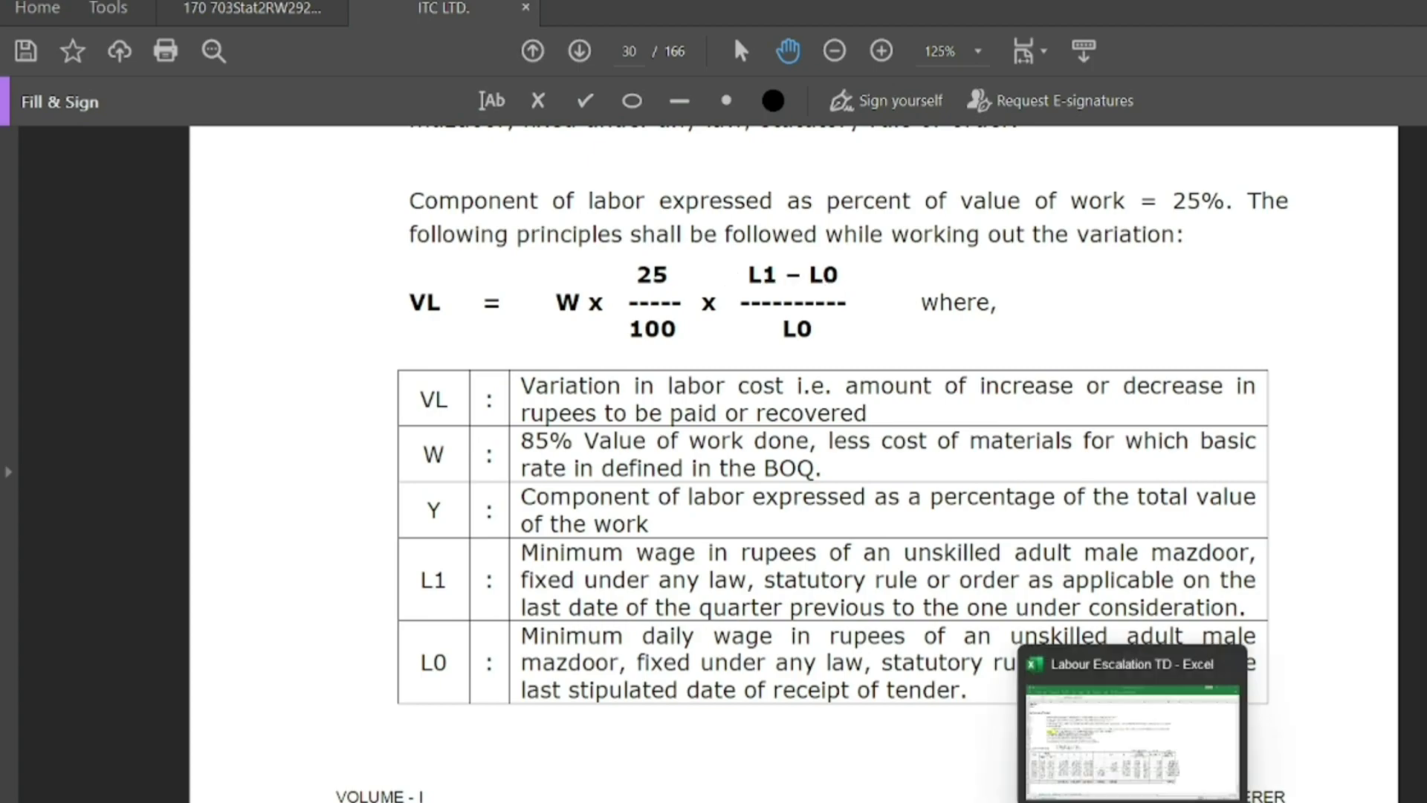
{"action": "left_click", "coordinate": [1143, 755]}
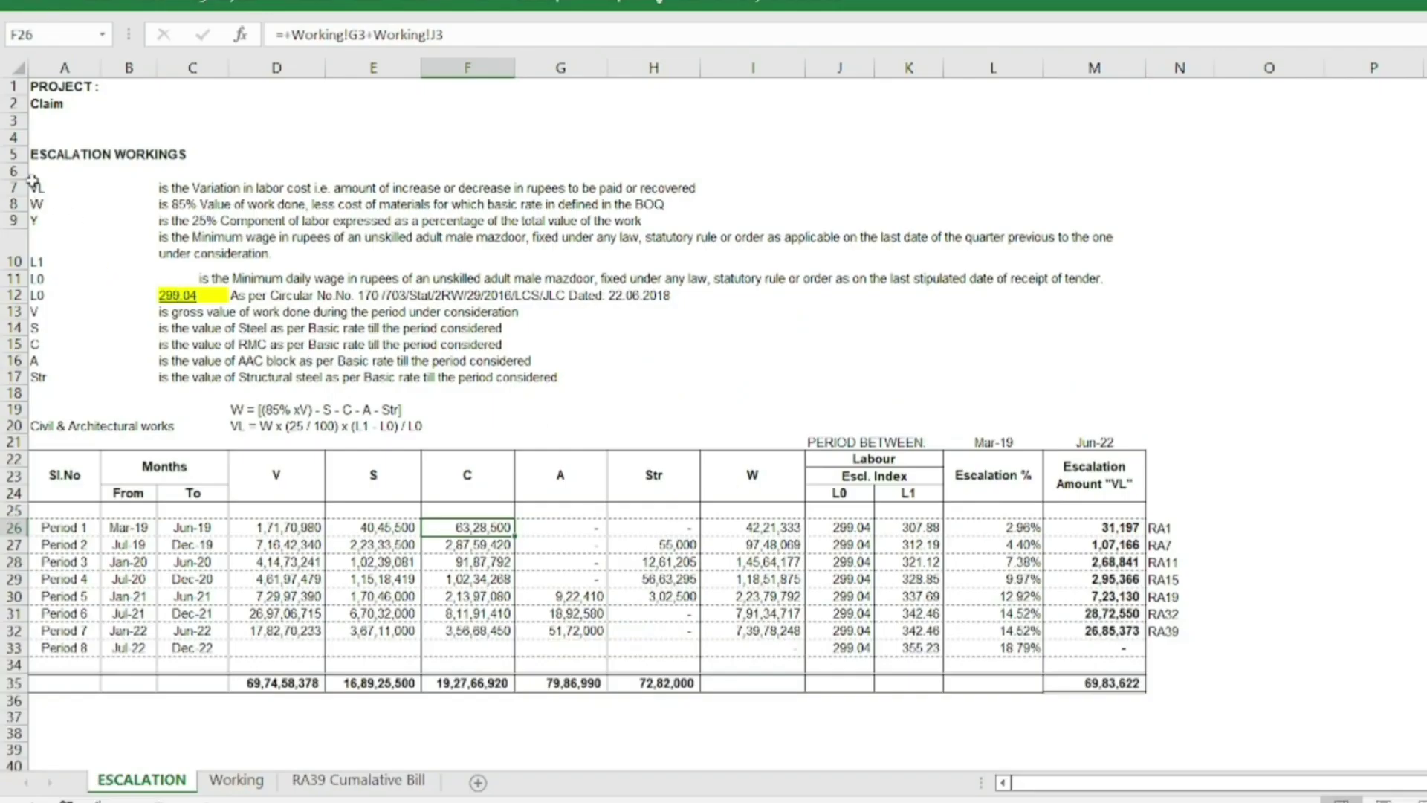
{"action": "left_click_drag", "start_coordinate": [44, 189], "coordinate": [339, 397]}
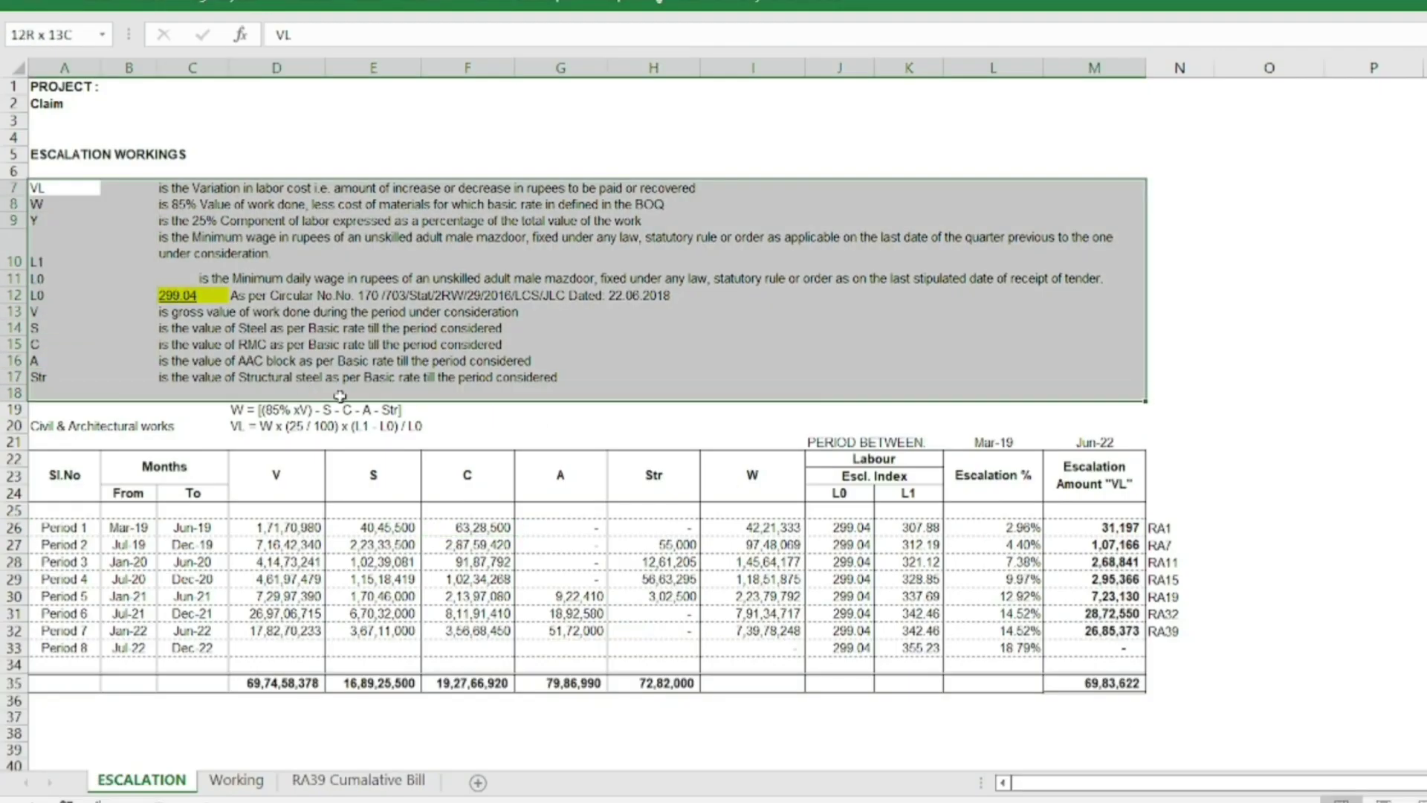
{"action": "left_click", "coordinate": [787, 333]}
{"action": "left_click", "coordinate": [1128, 328]}
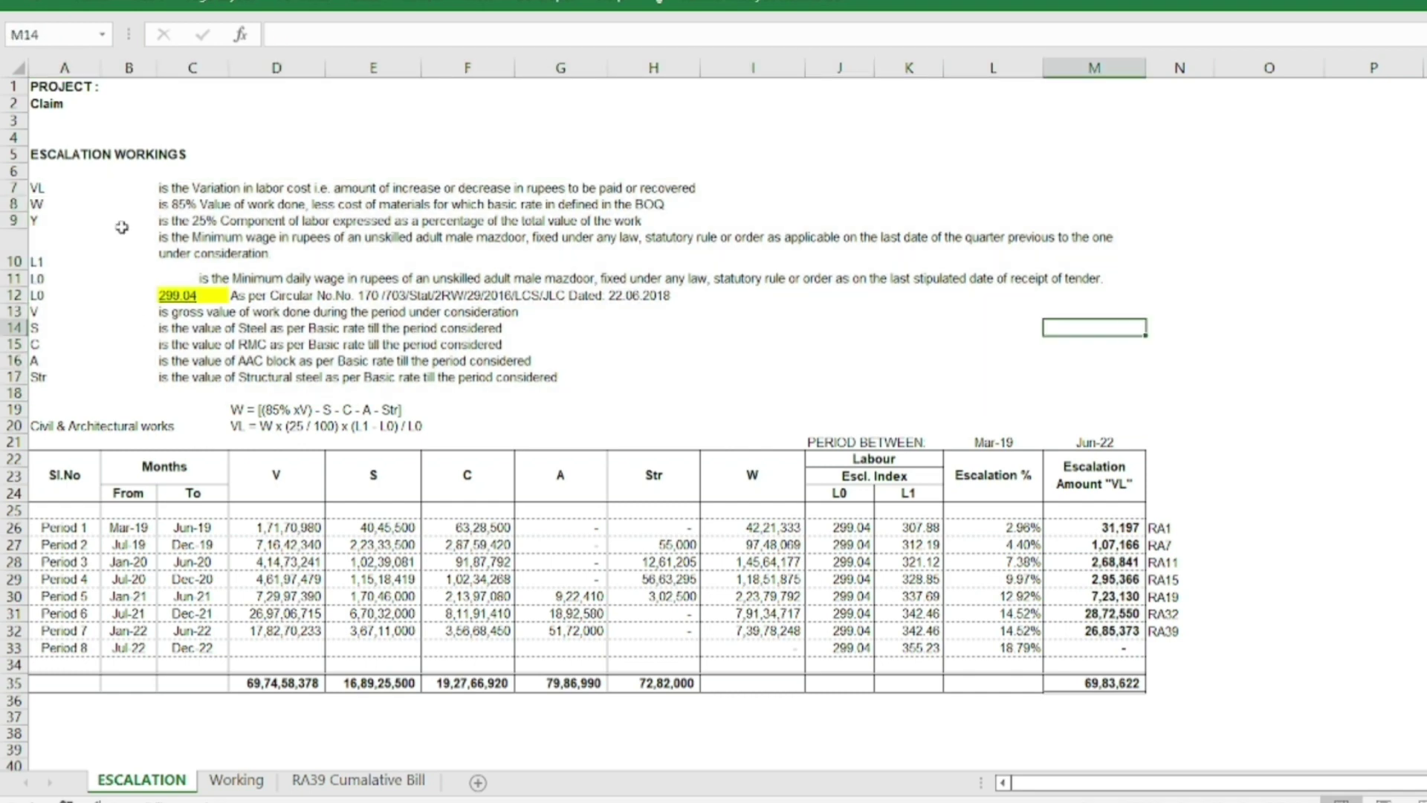
{"action": "left_click", "coordinate": [240, 414]}
{"action": "left_click", "coordinate": [302, 436]}
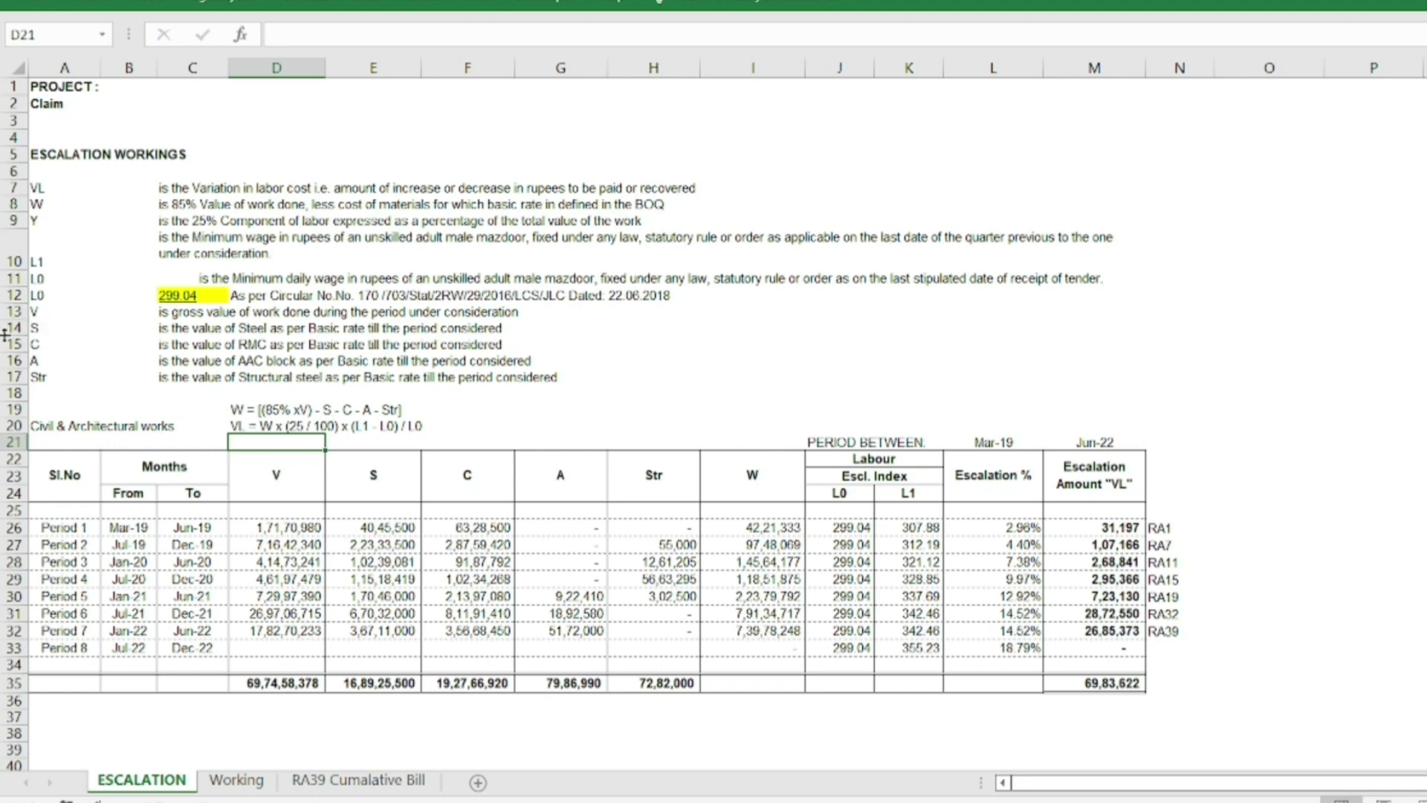
Step: Examine the definitions of gross work value V and the steel, RMC, AAC block and structural steel deductions
{"action": "left_click_drag", "start_coordinate": [9, 328], "coordinate": [9, 377]}
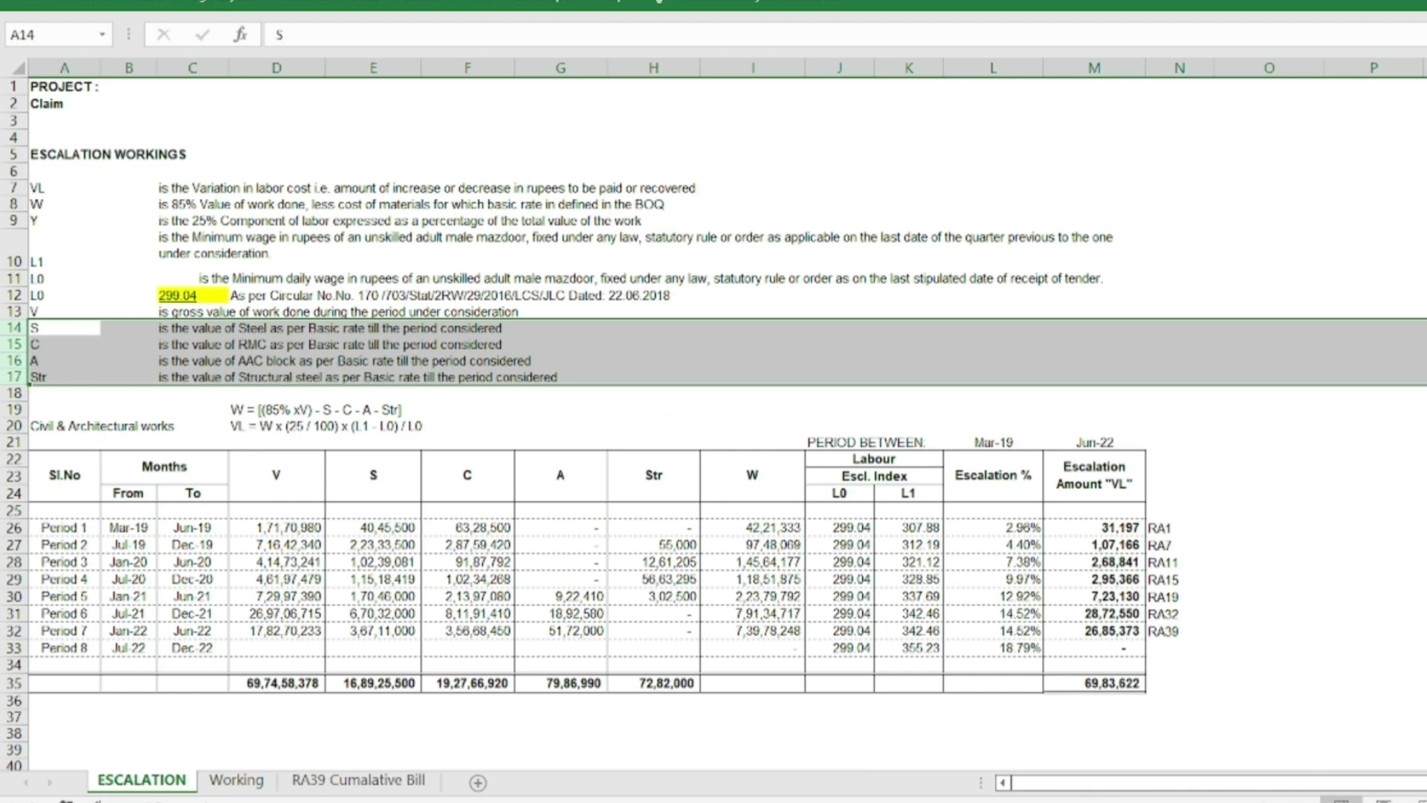
{"action": "left_click", "coordinate": [1302, 758]}
{"action": "left_click", "coordinate": [255, 328]}
{"action": "left_click_drag", "start_coordinate": [255, 328], "coordinate": [259, 385]}
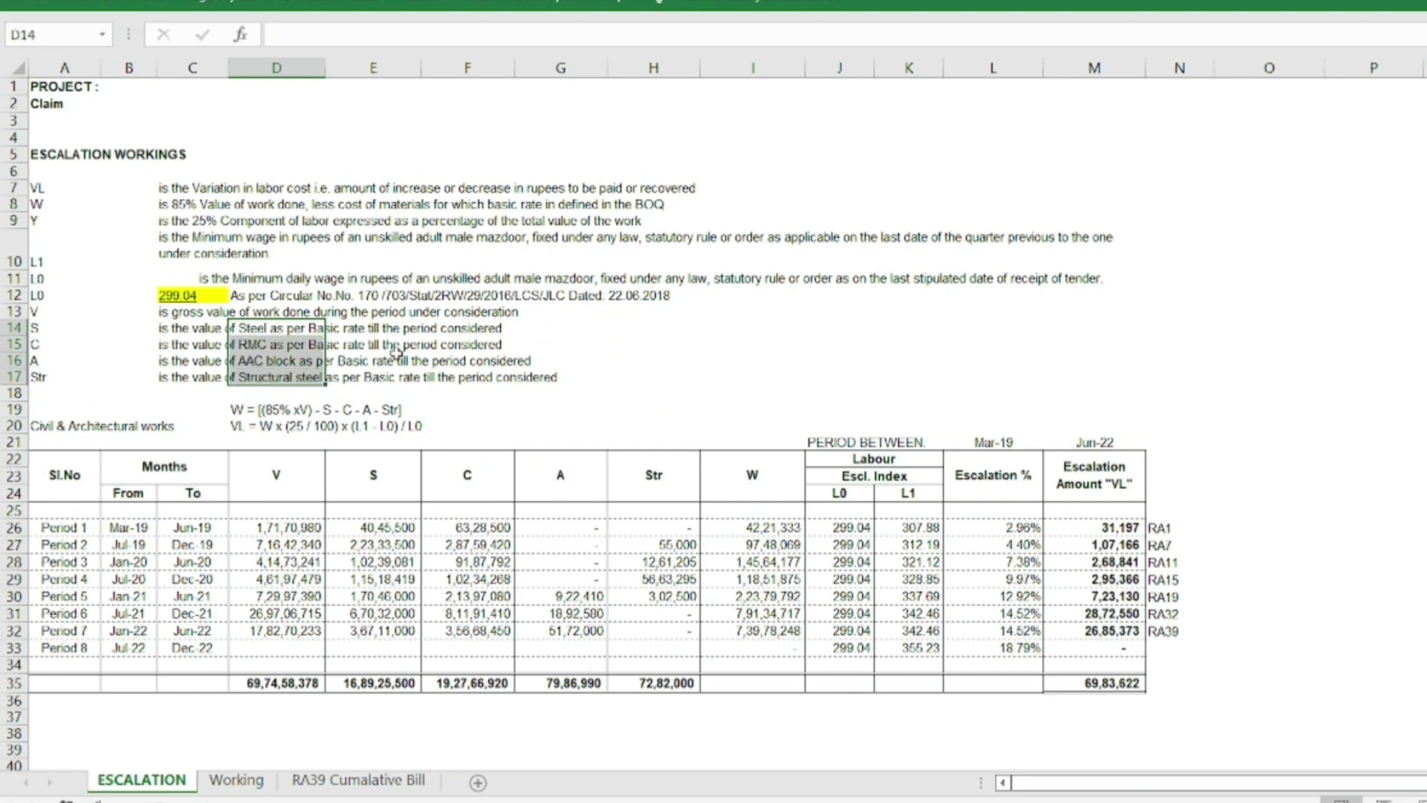
{"action": "left_click_drag", "start_coordinate": [173, 318], "coordinate": [524, 392]}
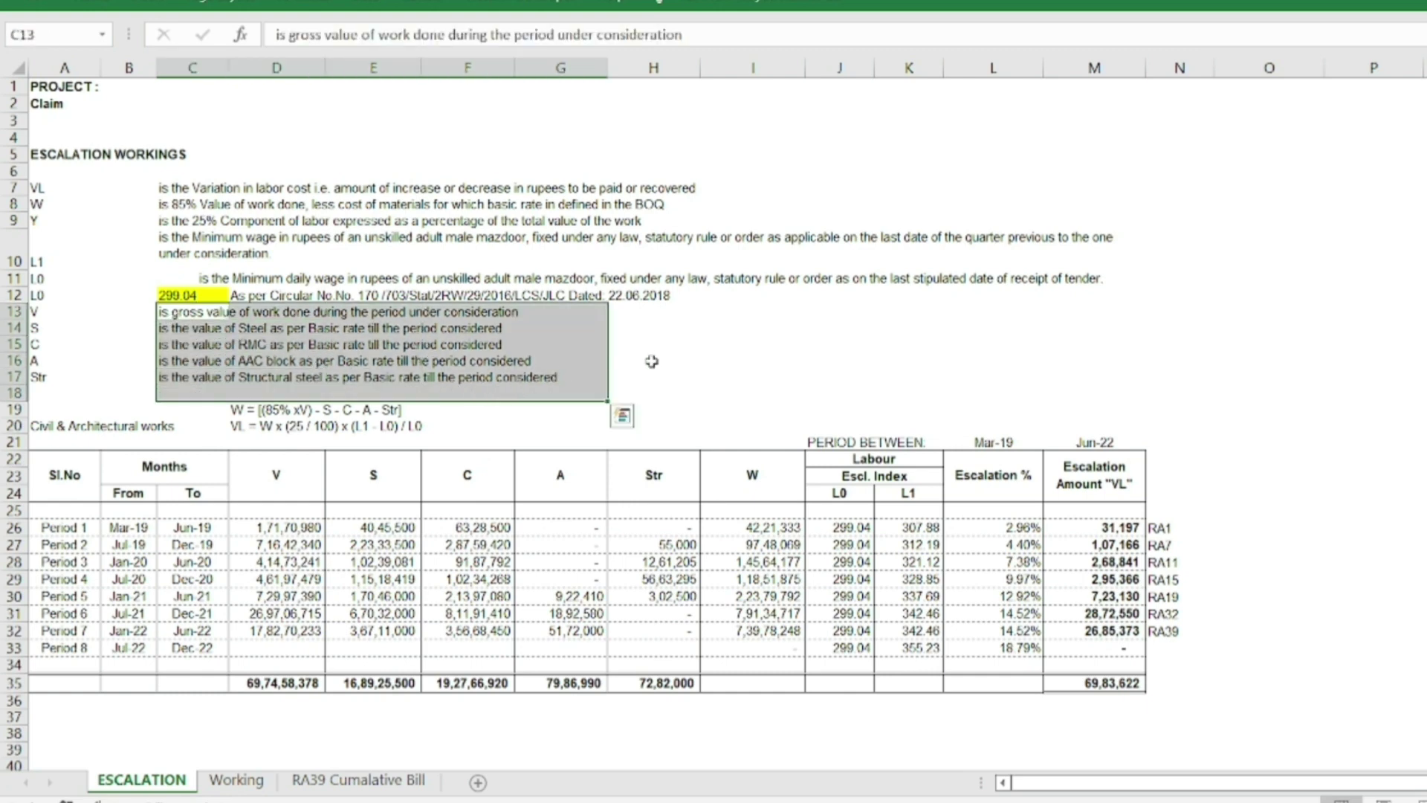
Step: Check the circular date cited for L0 and examine the validity period and wage table in the 170 703Stat2RW29 circular PDF
{"action": "left_click", "coordinate": [623, 295]}
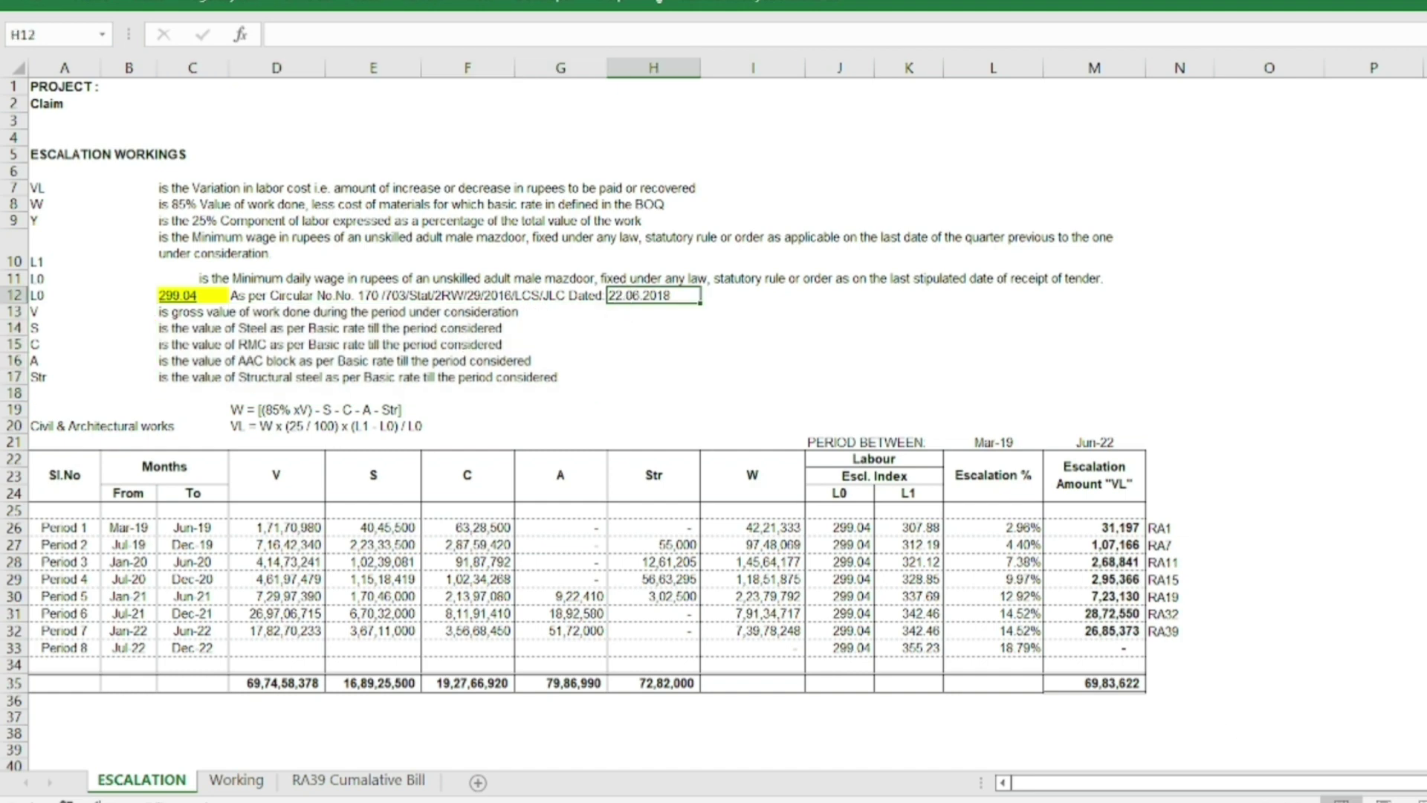
{"action": "mouse_move", "coordinate": [1182, 799]}
{"action": "left_click", "coordinate": [1296, 747]}
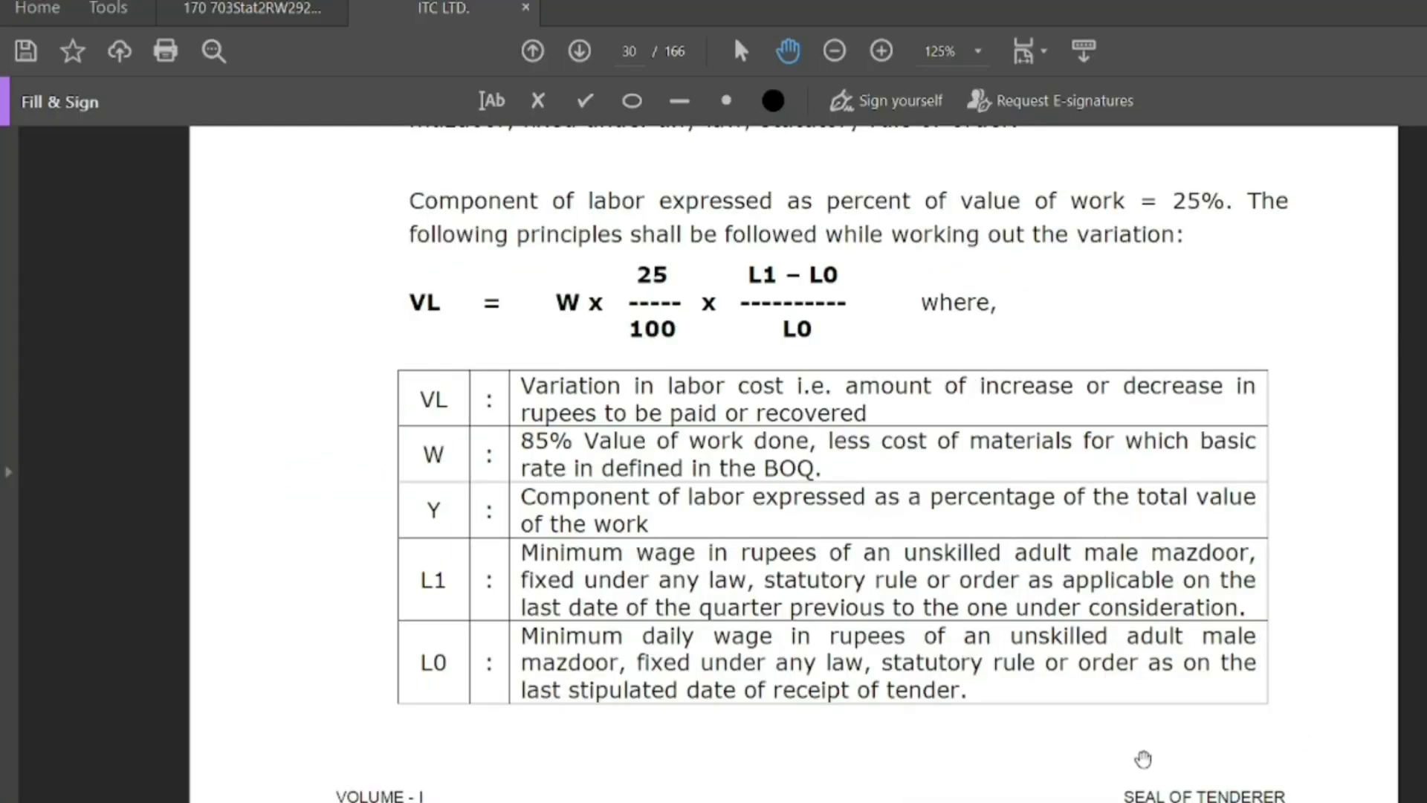
{"action": "left_click", "coordinate": [253, 8]}
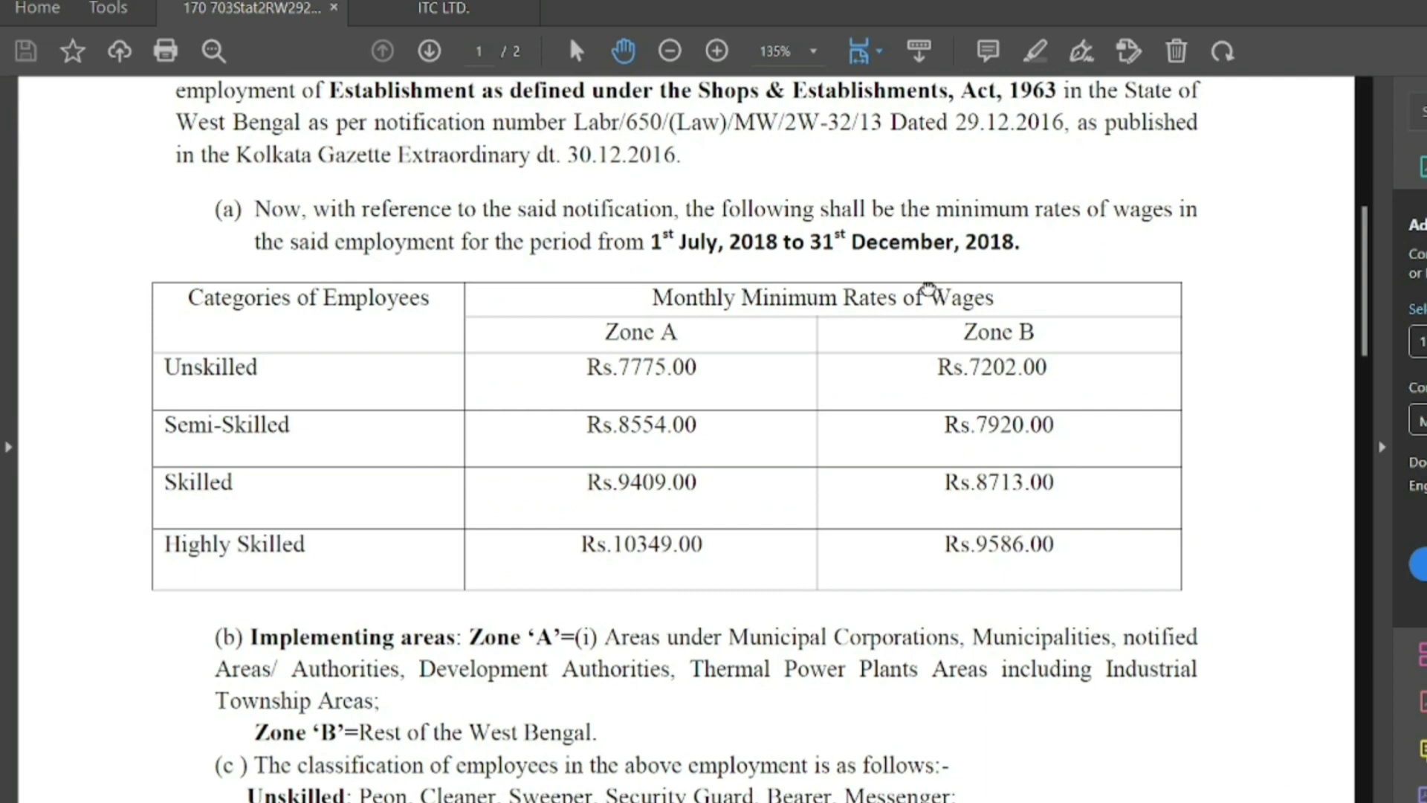
{"action": "scroll", "coordinate": [481, 418], "scroll_direction": "up", "scroll_amount": 1}
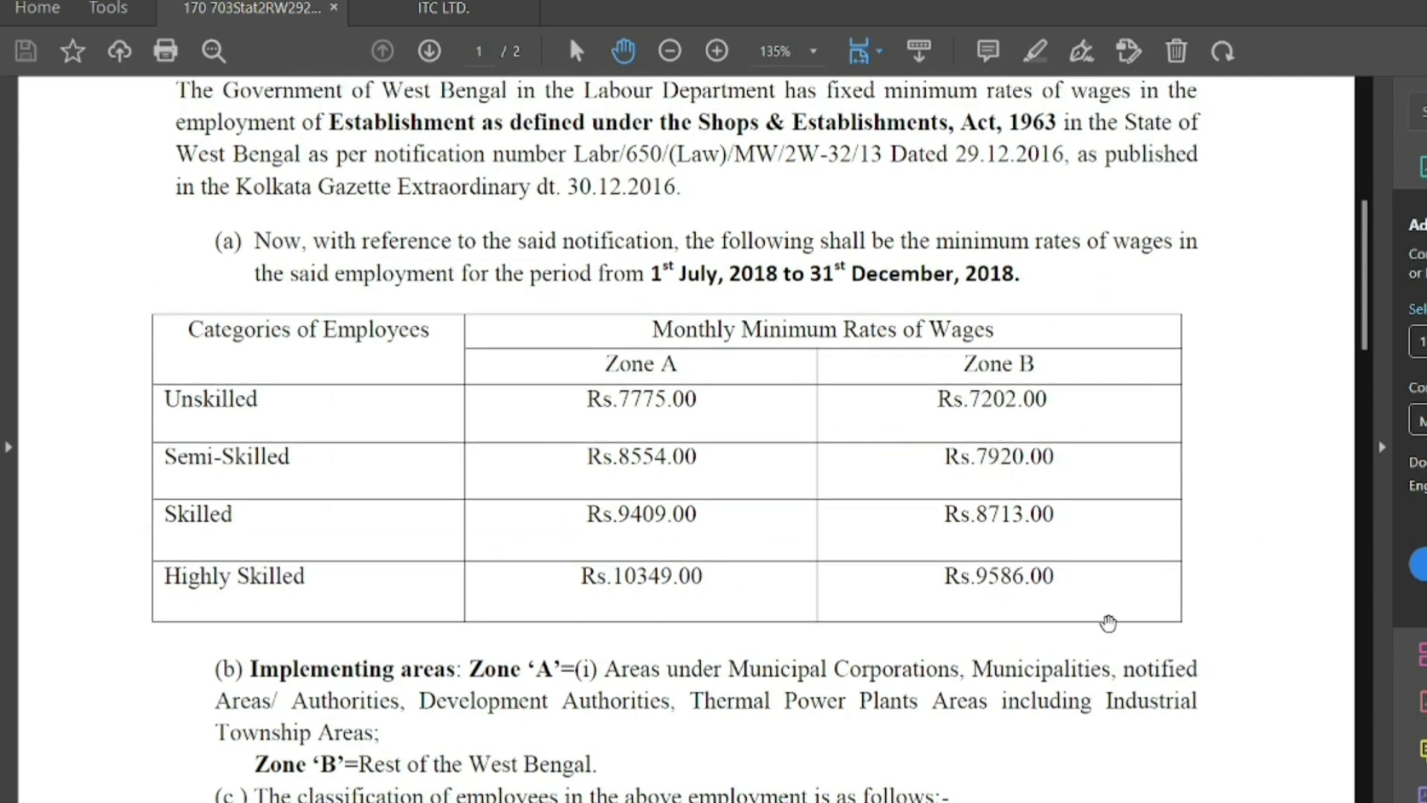
Step: Bring up the calculator and divide the Zone A unskilled monthly wage of 7775 by 28, then put it away
{"action": "key", "text": "XF86Calculator"}
{"action": "left_click_drag", "start_coordinate": [489, 256], "coordinate": [967, 244]}
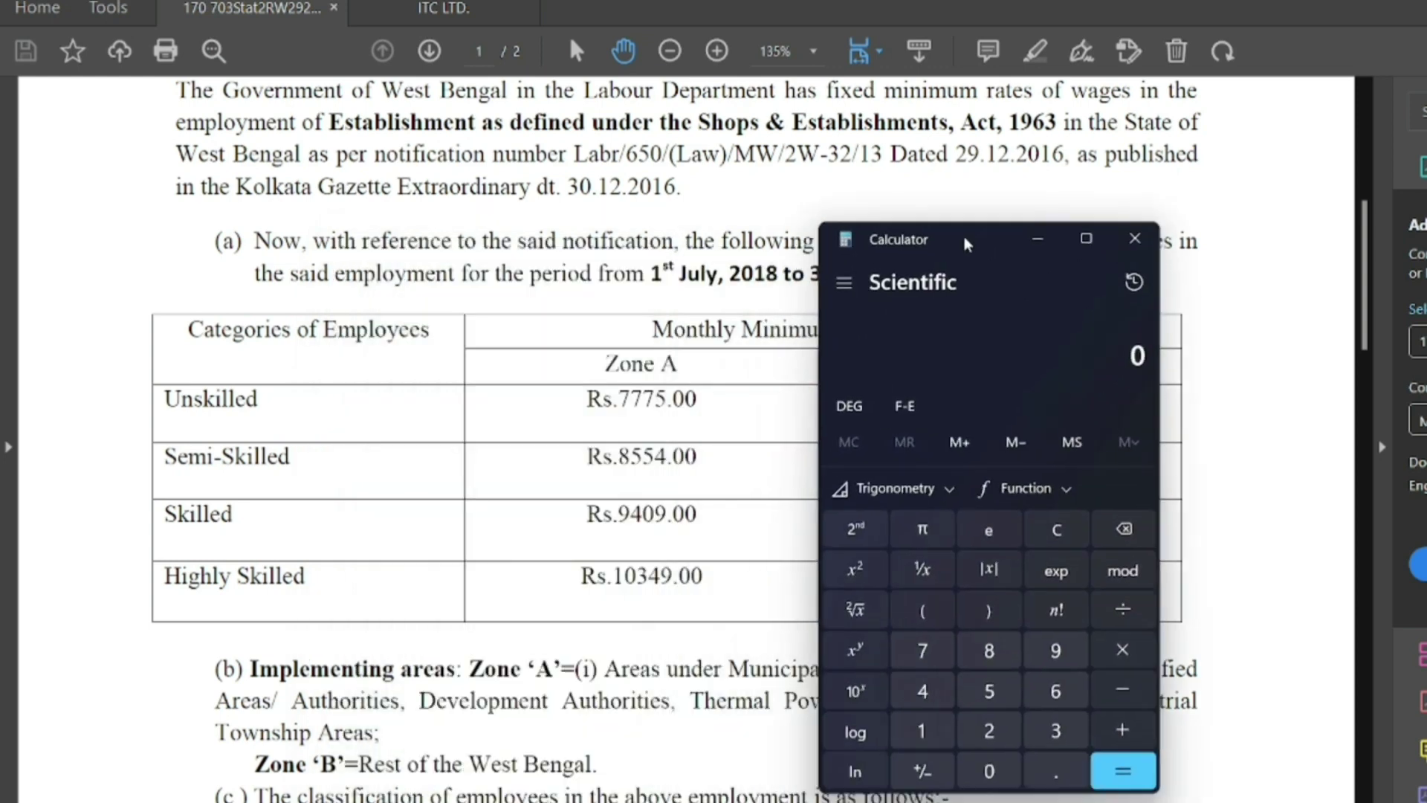
{"action": "type", "text": "7775"}
{"action": "type", "text": "/28"}
{"action": "key", "text": "Return"}
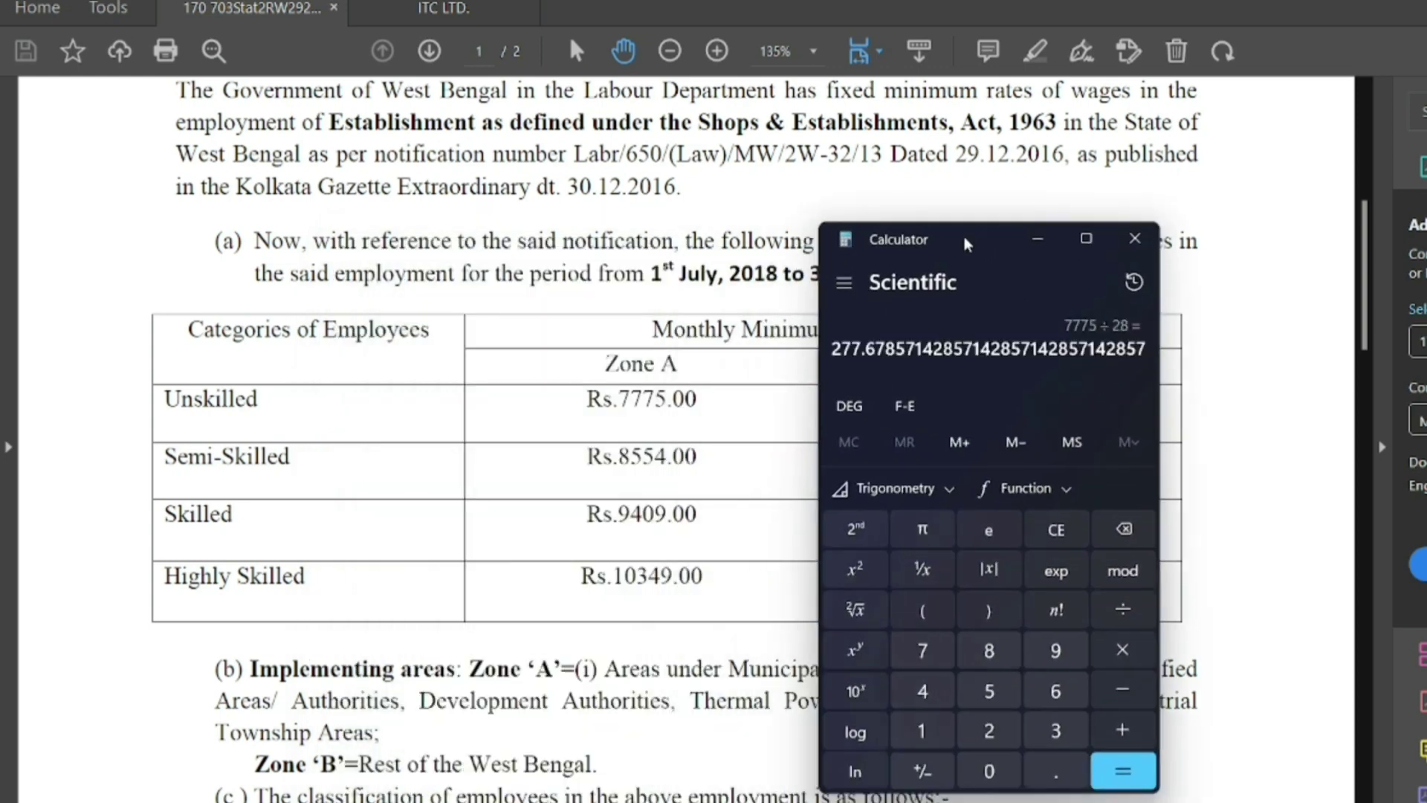
{"action": "left_click", "coordinate": [1038, 238]}
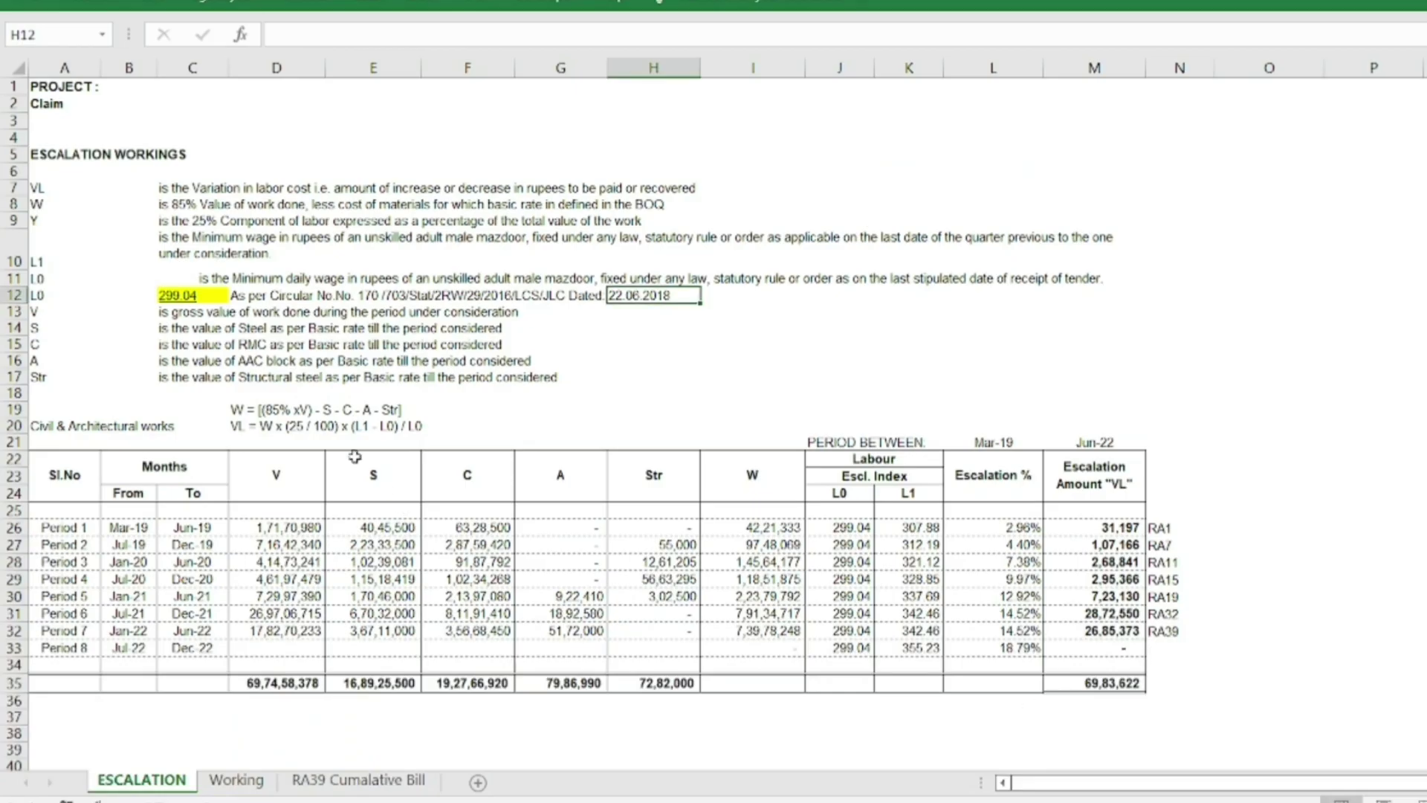
Step: Inspect the L0 formula on the ESCALATION sheet and compare it with the Zone A unskilled wage and cited circular
{"action": "left_click", "coordinate": [190, 297]}
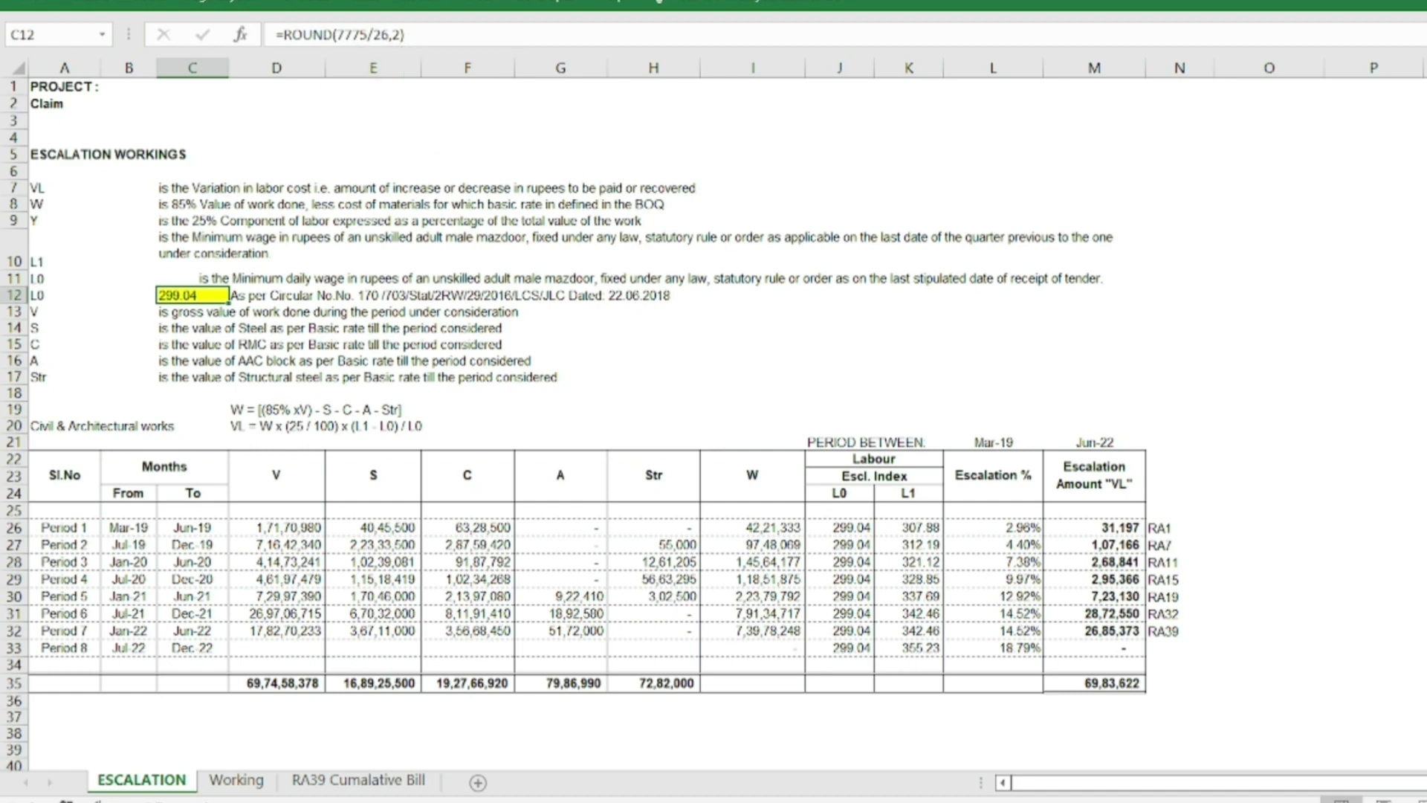
{"action": "left_click", "coordinate": [1144, 724]}
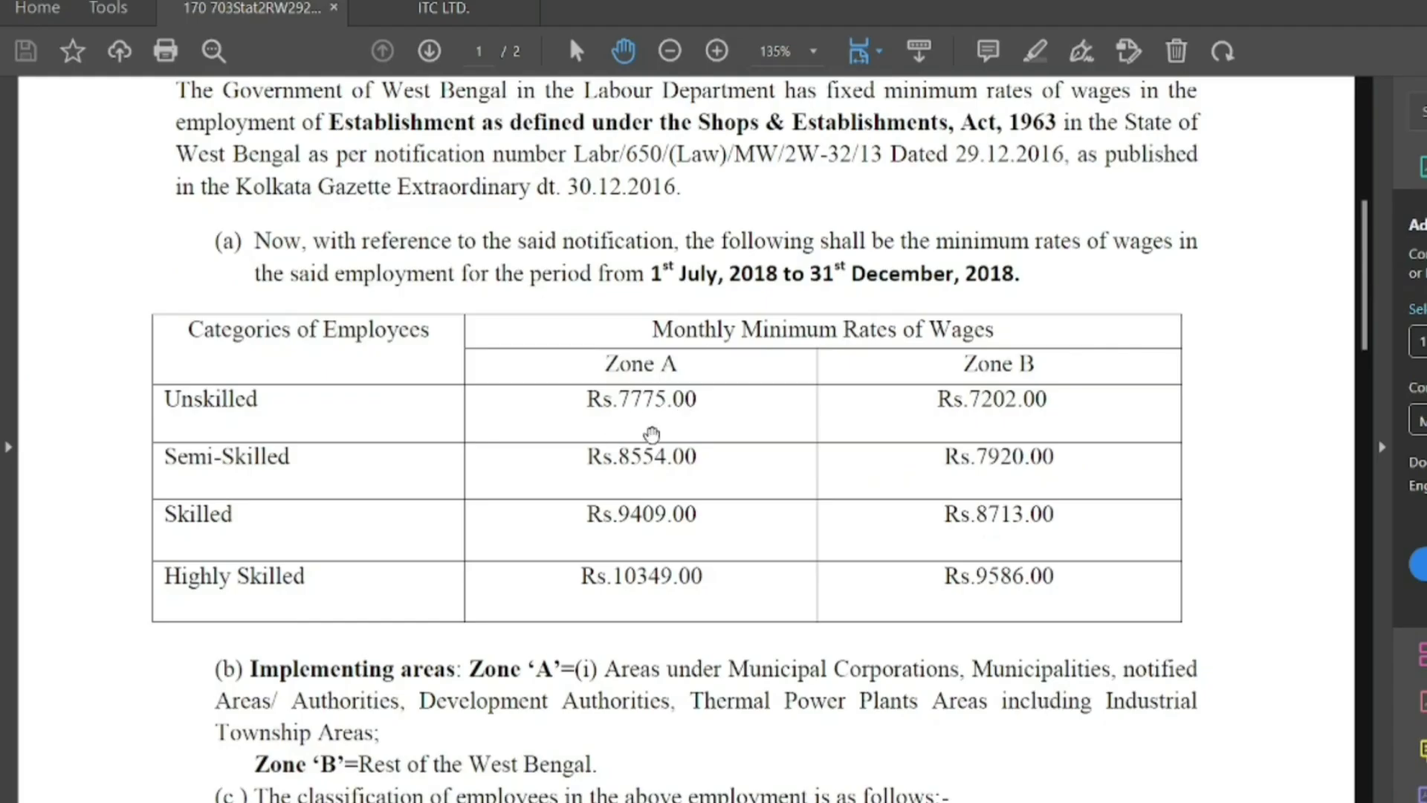
{"action": "left_click", "coordinate": [1040, 717]}
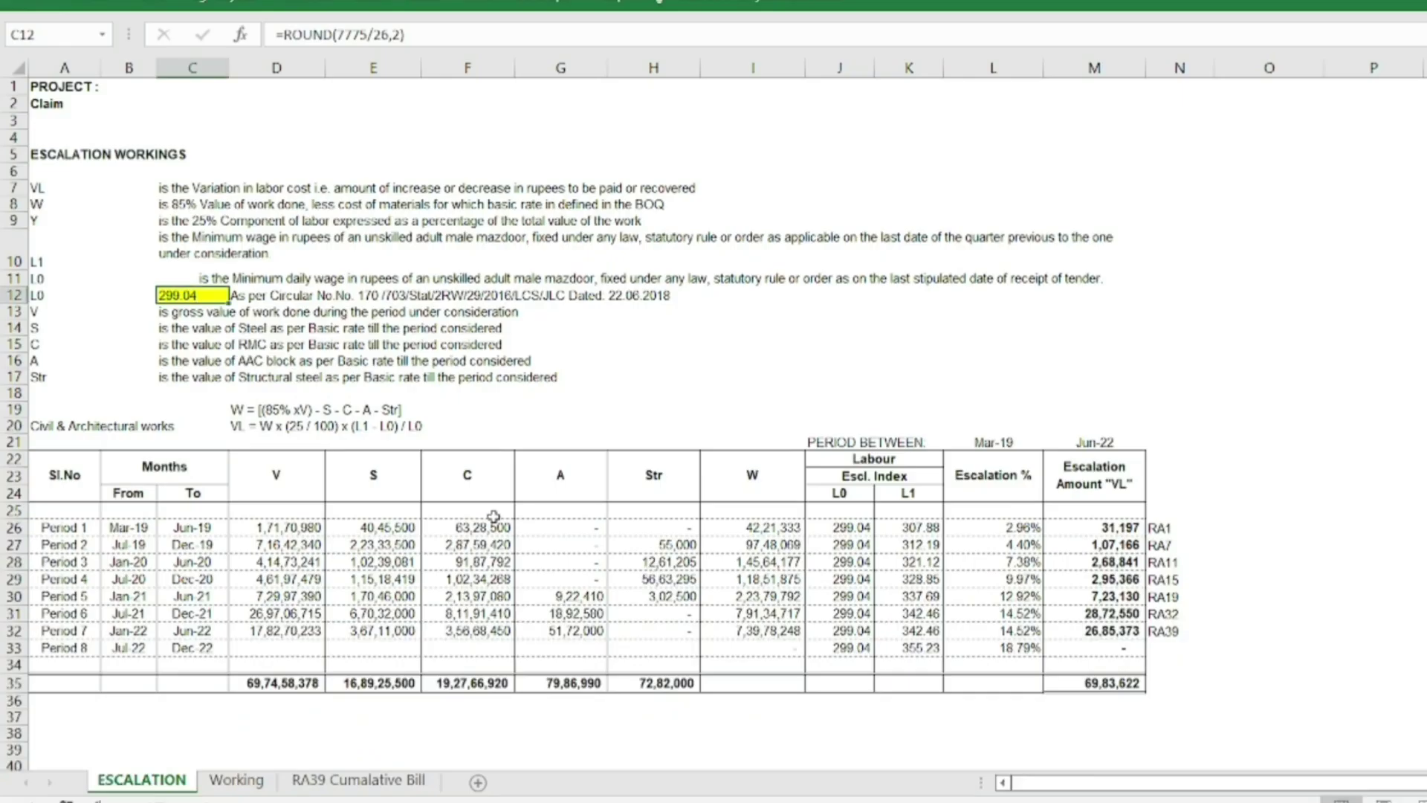
{"action": "left_click", "coordinate": [13, 295]}
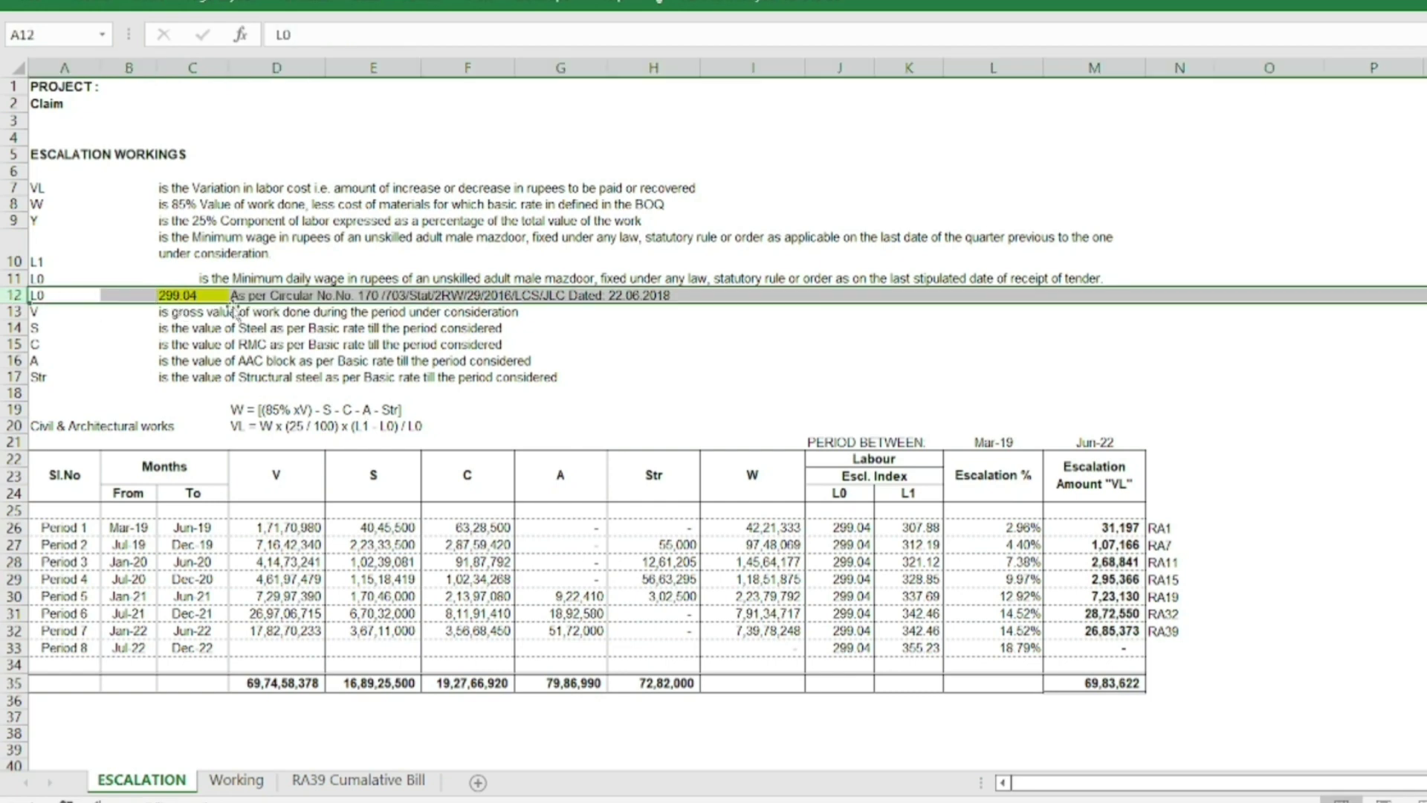
{"action": "left_click", "coordinate": [414, 295]}
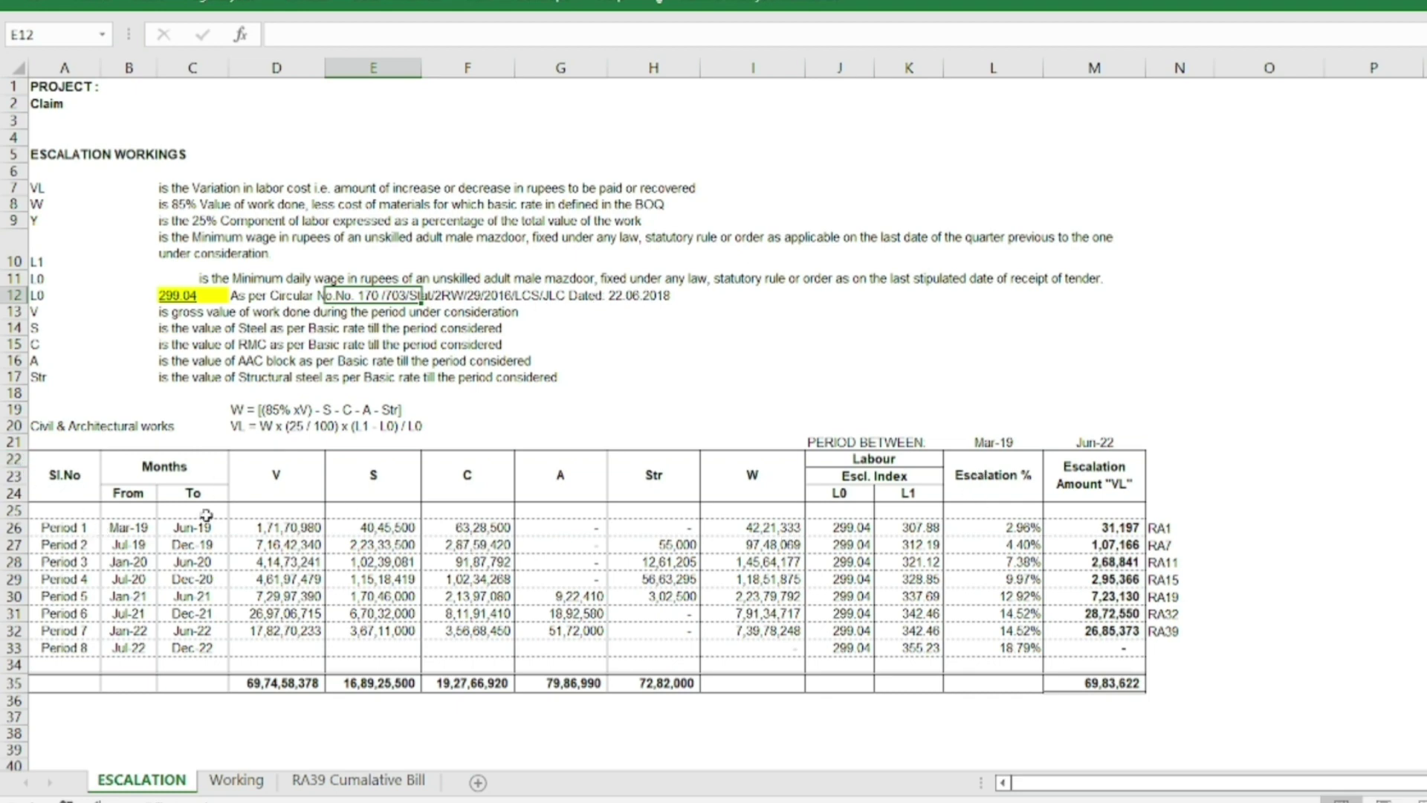
Step: Review the From and To months of the periods and the V and S values for Period 1
{"action": "left_click_drag", "start_coordinate": [130, 524], "coordinate": [180, 563]}
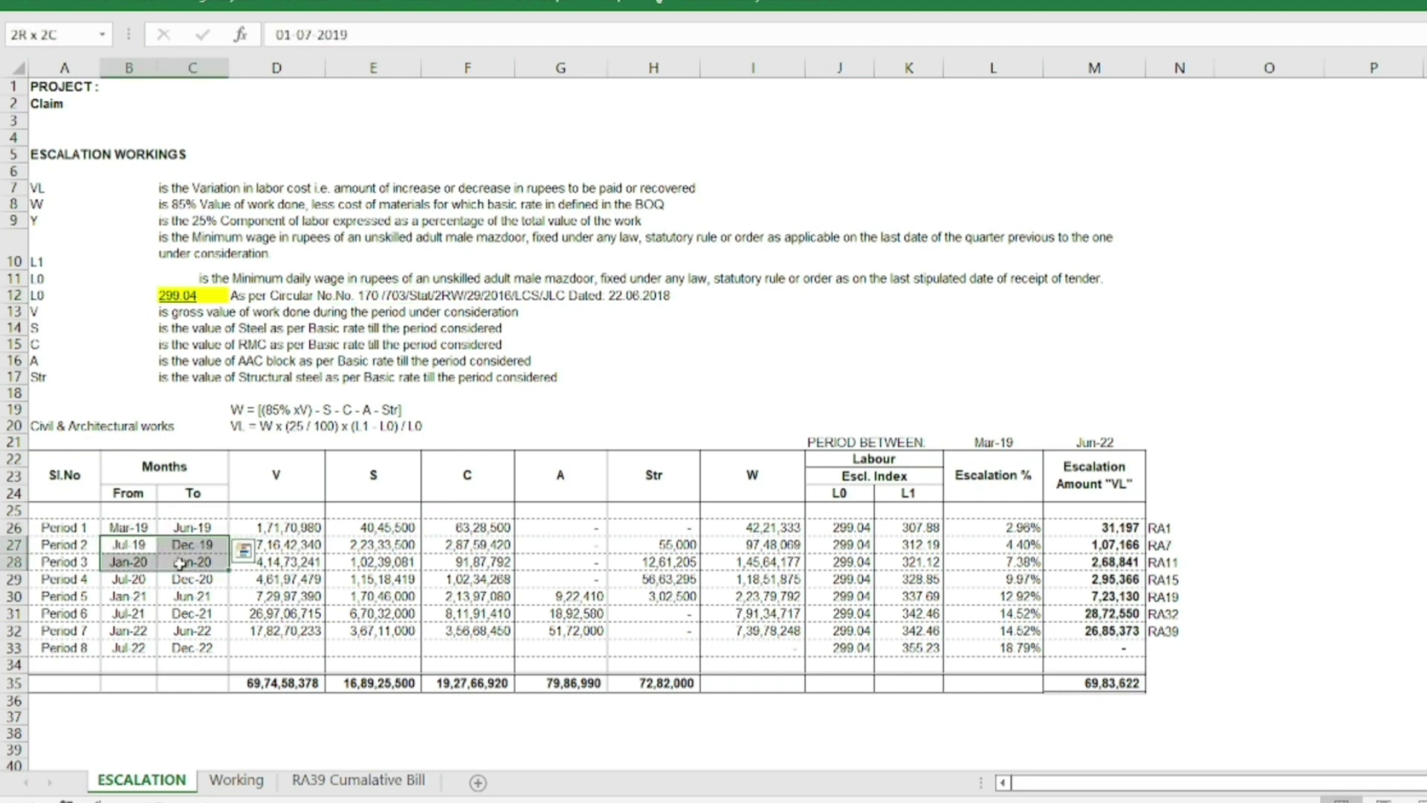
{"action": "left_click", "coordinate": [14, 526]}
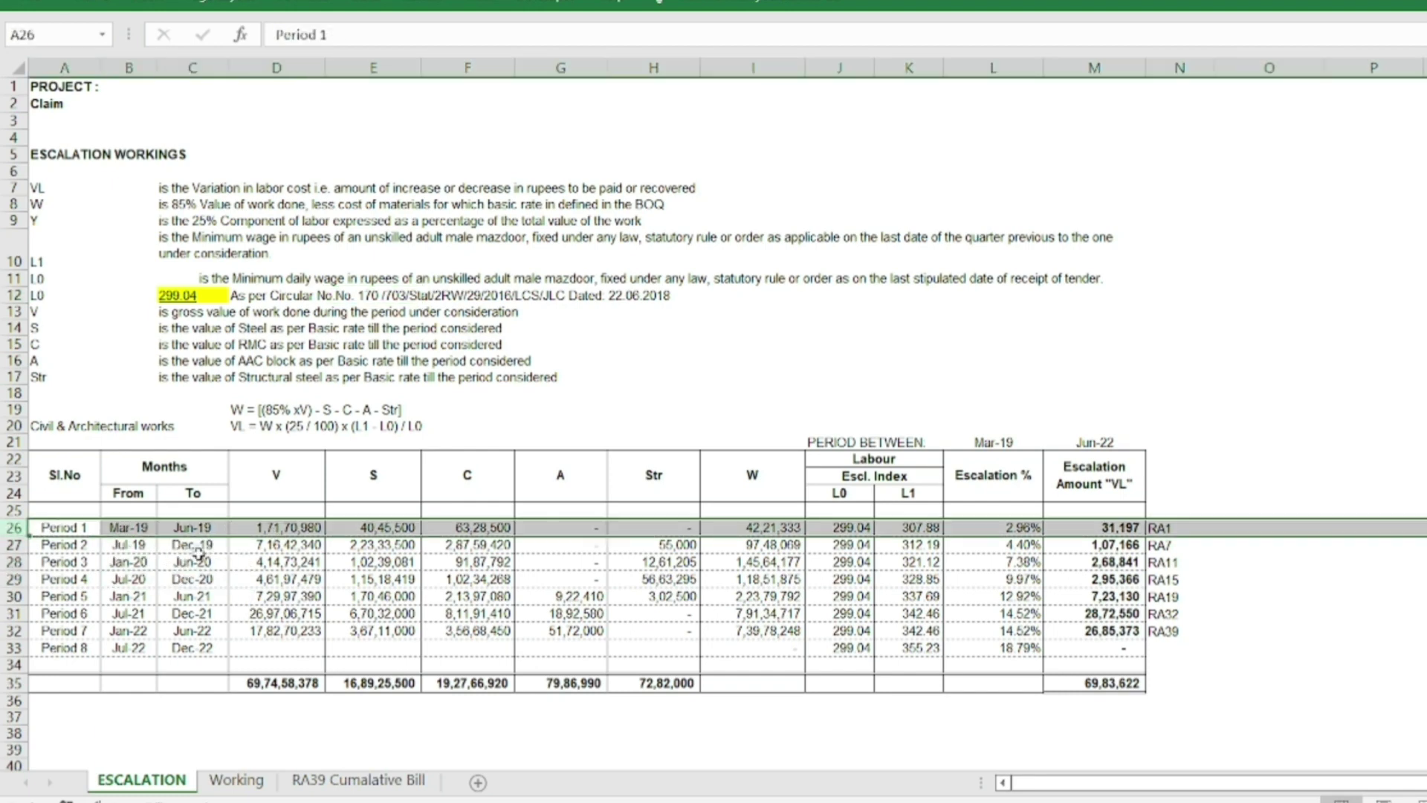
{"action": "left_click", "coordinate": [282, 528]}
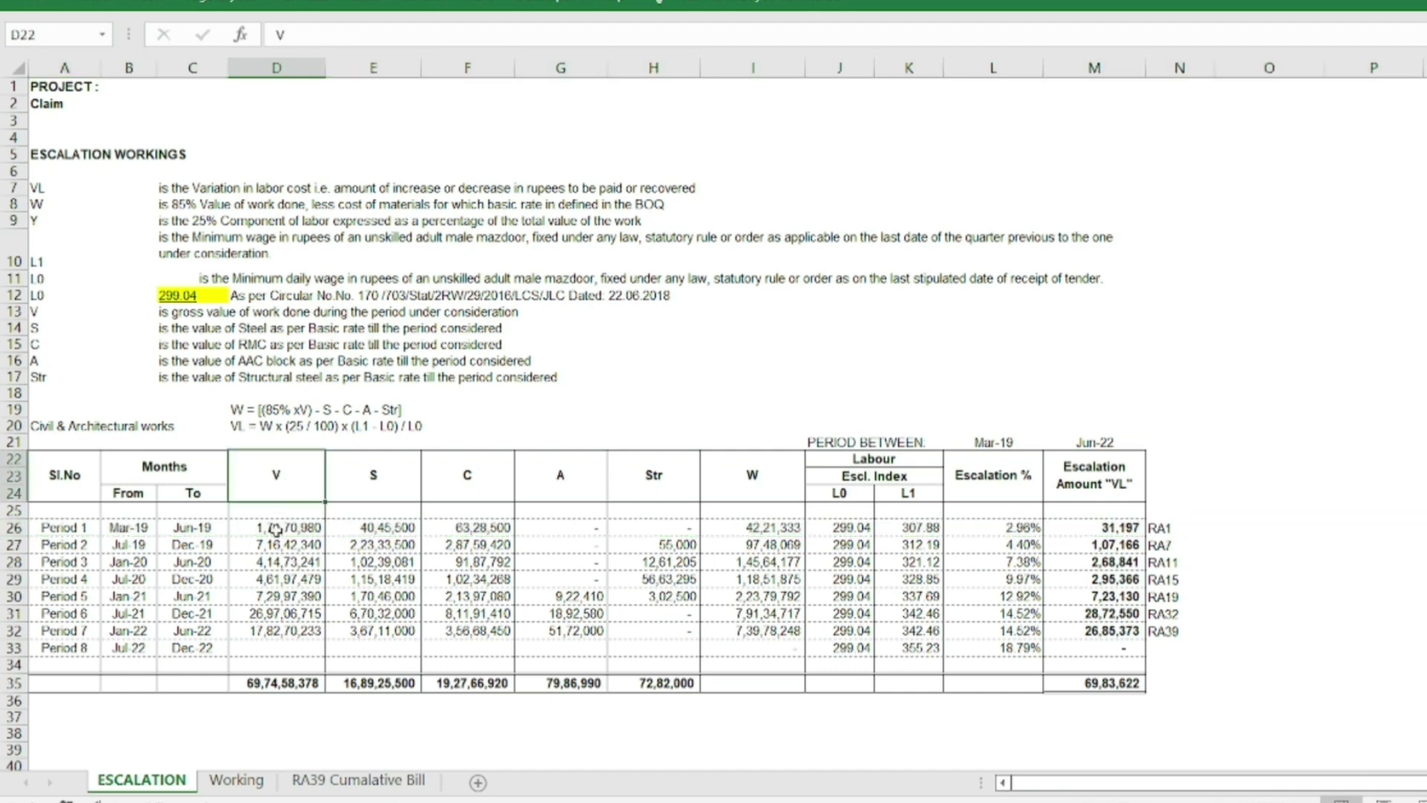
{"action": "left_click", "coordinate": [367, 528]}
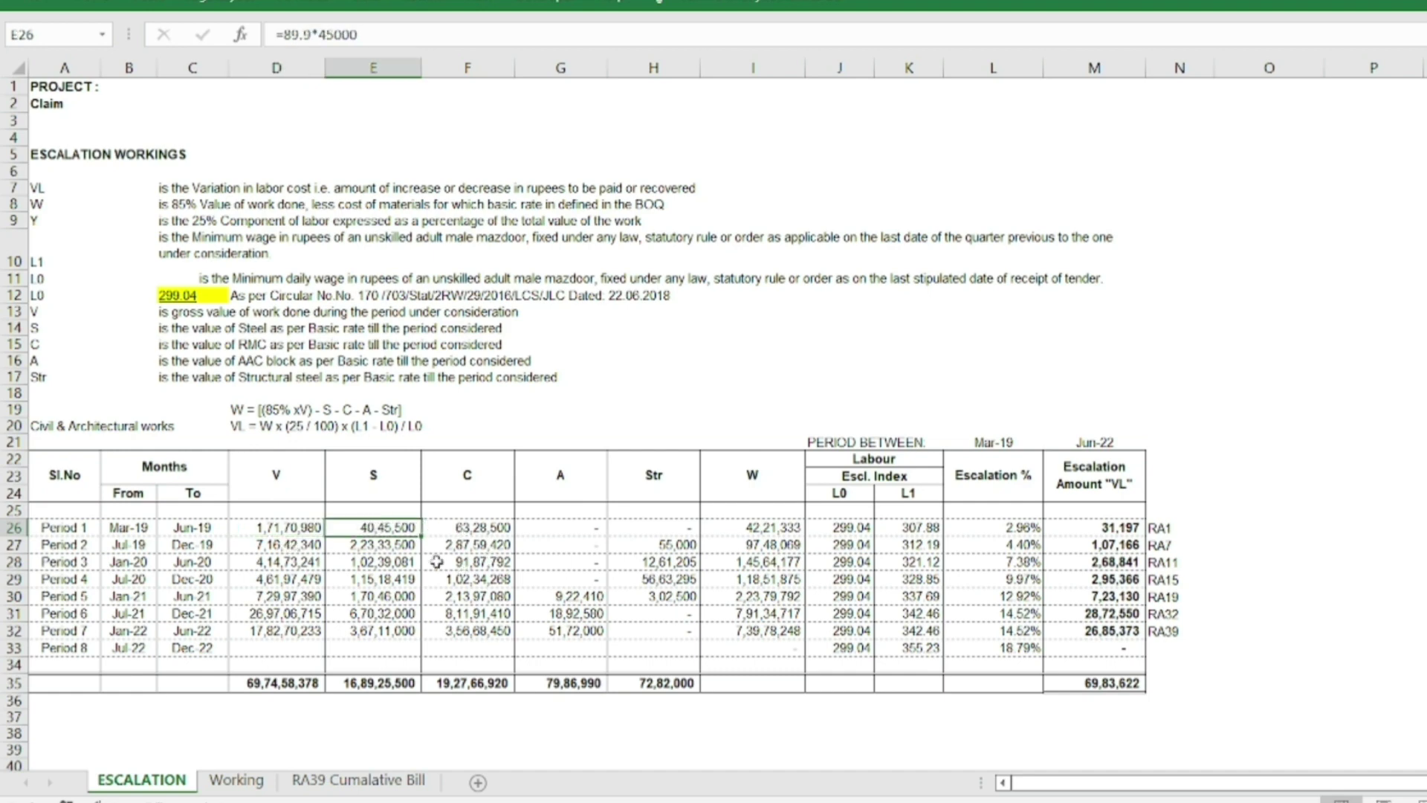
Step: Look at the RA bill labels listed on the Working sheet
{"action": "left_click", "coordinate": [236, 780]}
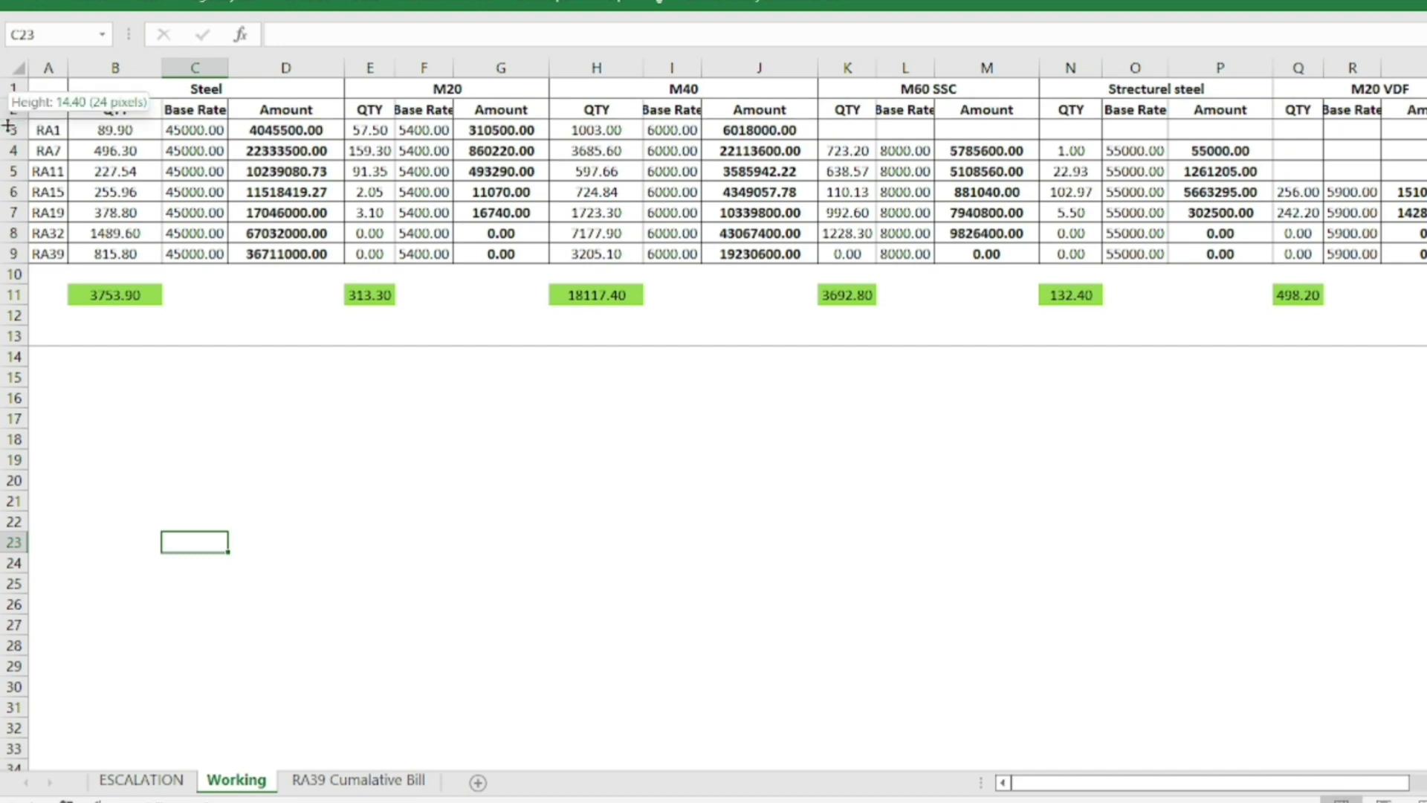
{"action": "left_click", "coordinate": [49, 148]}
{"action": "left_click", "coordinate": [48, 171]}
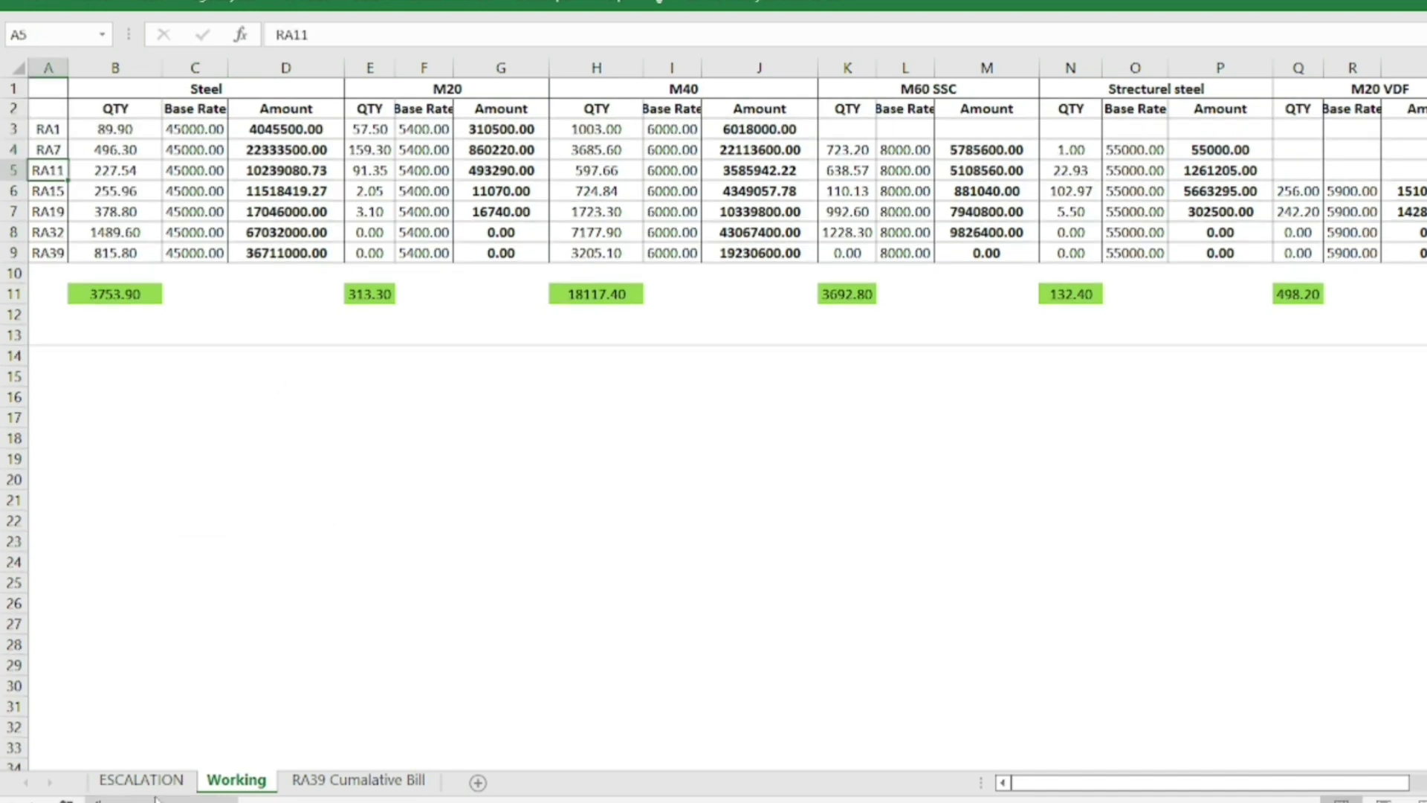
Step: Review the Period 1 to Period 8 rows on the ESCALATION sheet and the RA bill assigned to each period
{"action": "left_click", "coordinate": [141, 780]}
{"action": "left_click_drag", "start_coordinate": [27, 524], "coordinate": [43, 655]}
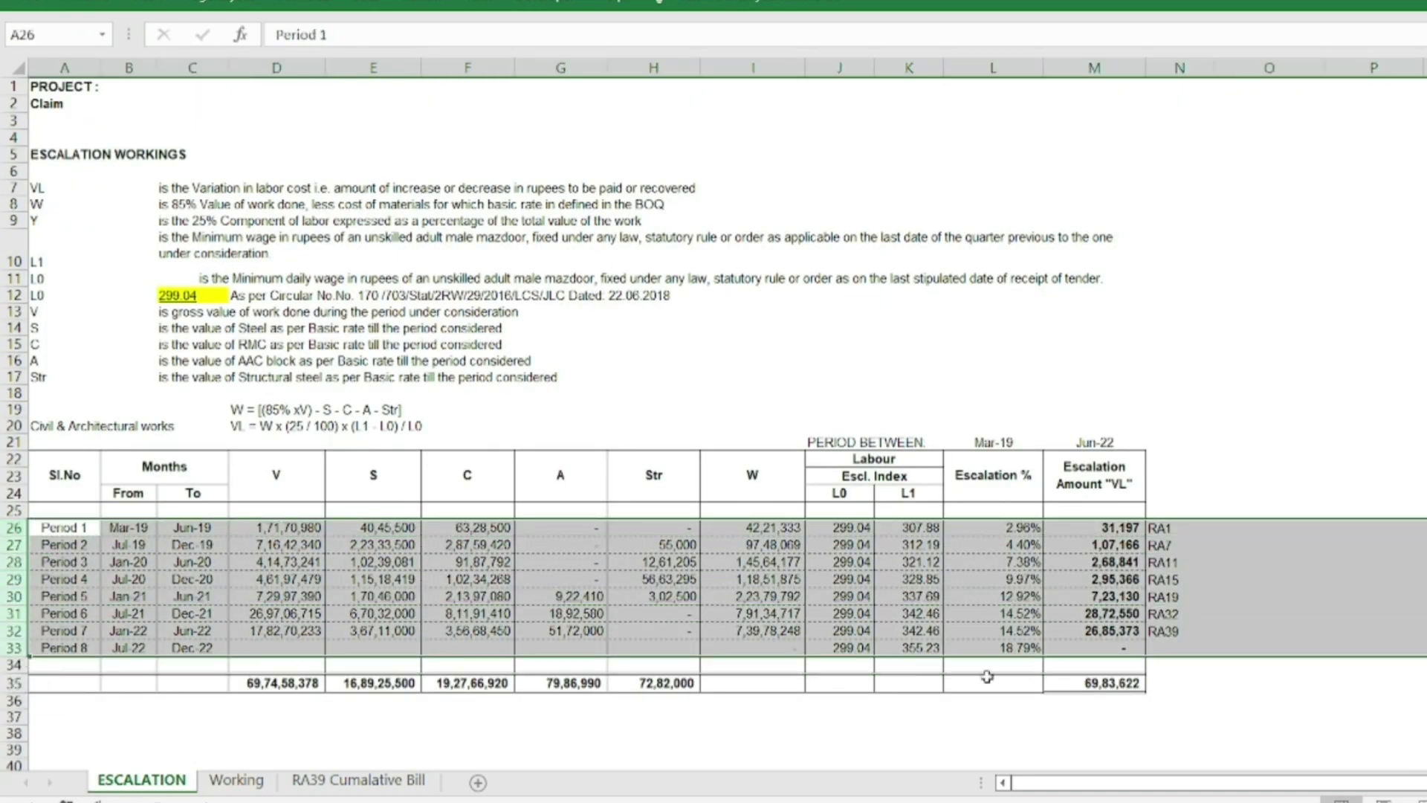
{"action": "left_click", "coordinate": [1168, 530]}
{"action": "left_click", "coordinate": [1158, 562]}
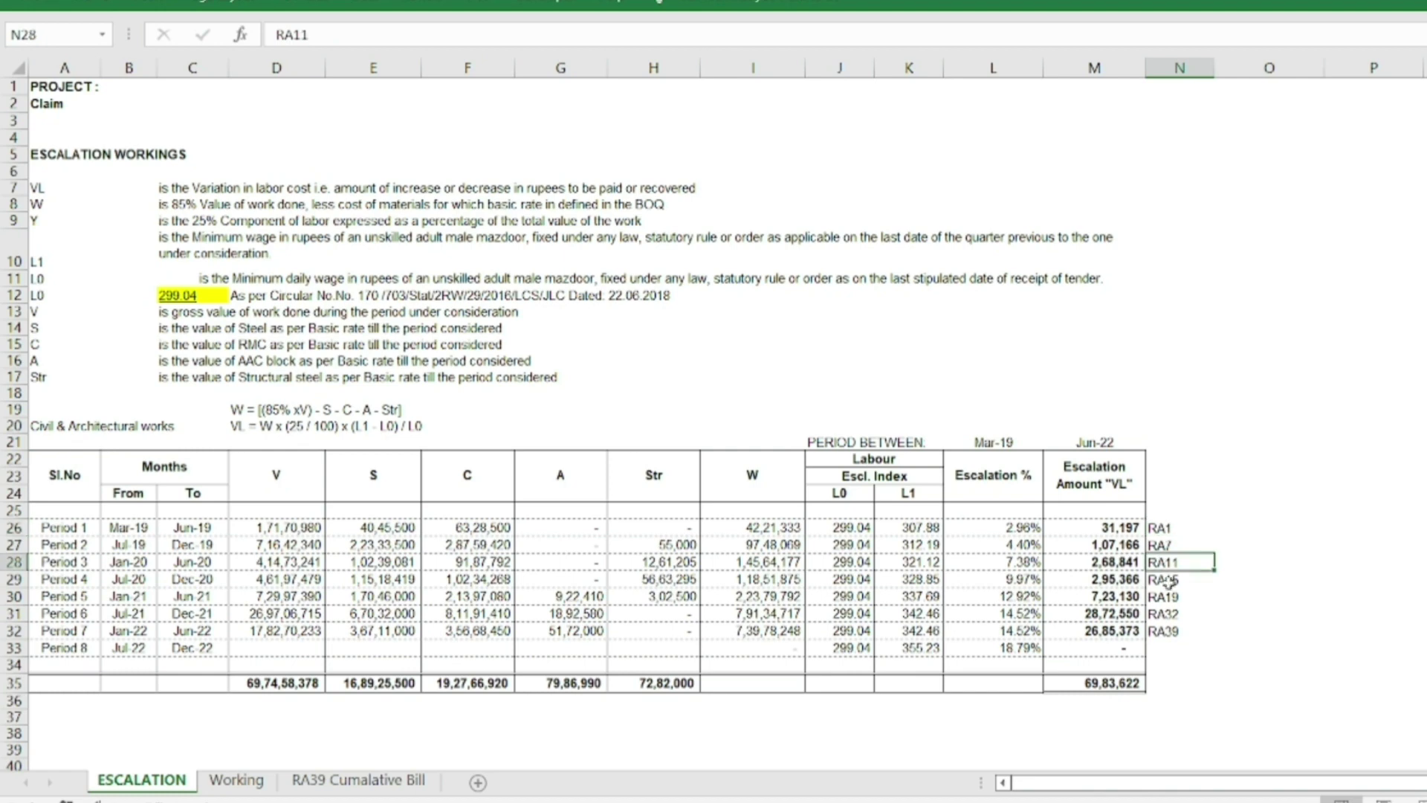
{"action": "left_click", "coordinate": [1170, 595]}
{"action": "left_click", "coordinate": [1165, 632]}
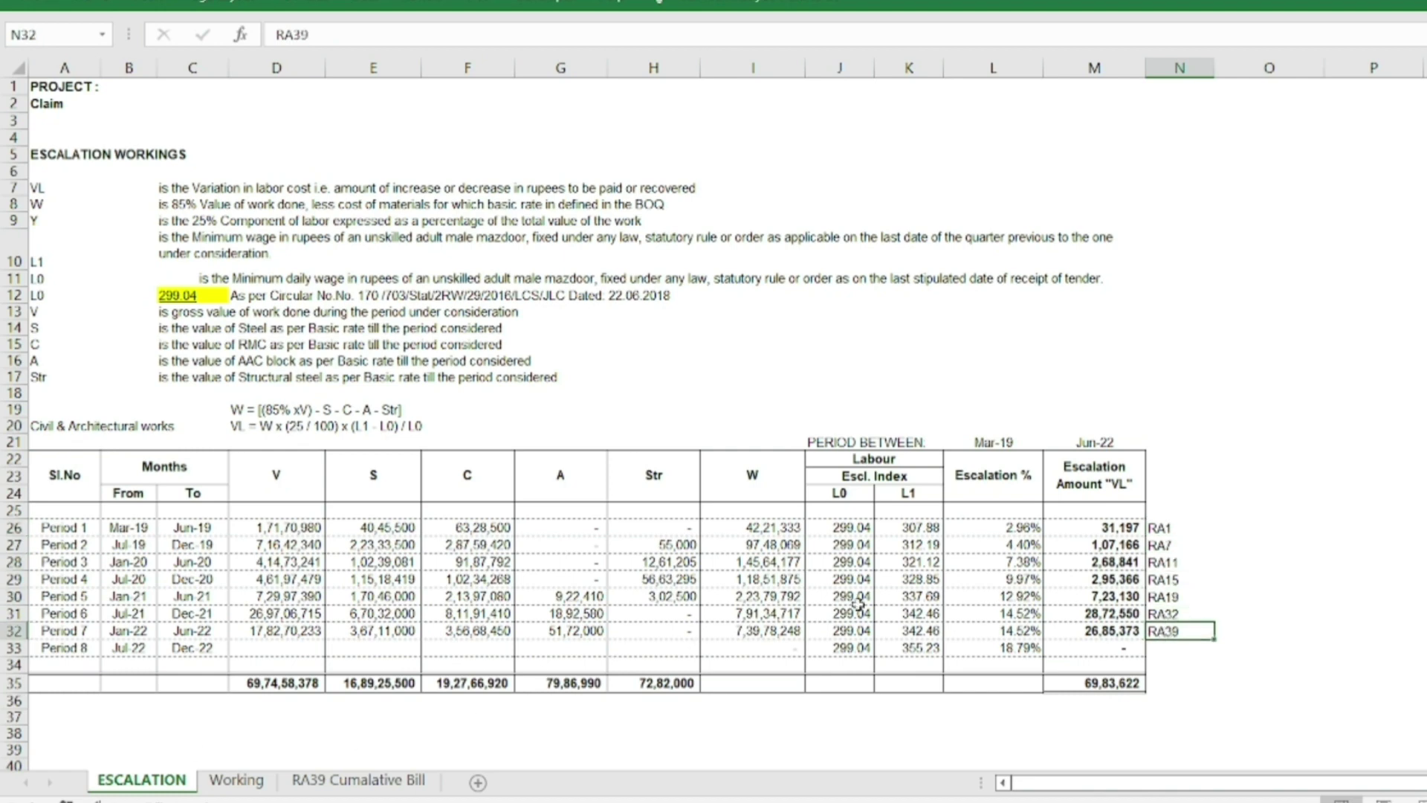
Step: Examine the RA1 steel quantity, base rate and amount formula on the Working sheet
{"action": "left_click", "coordinate": [234, 778]}
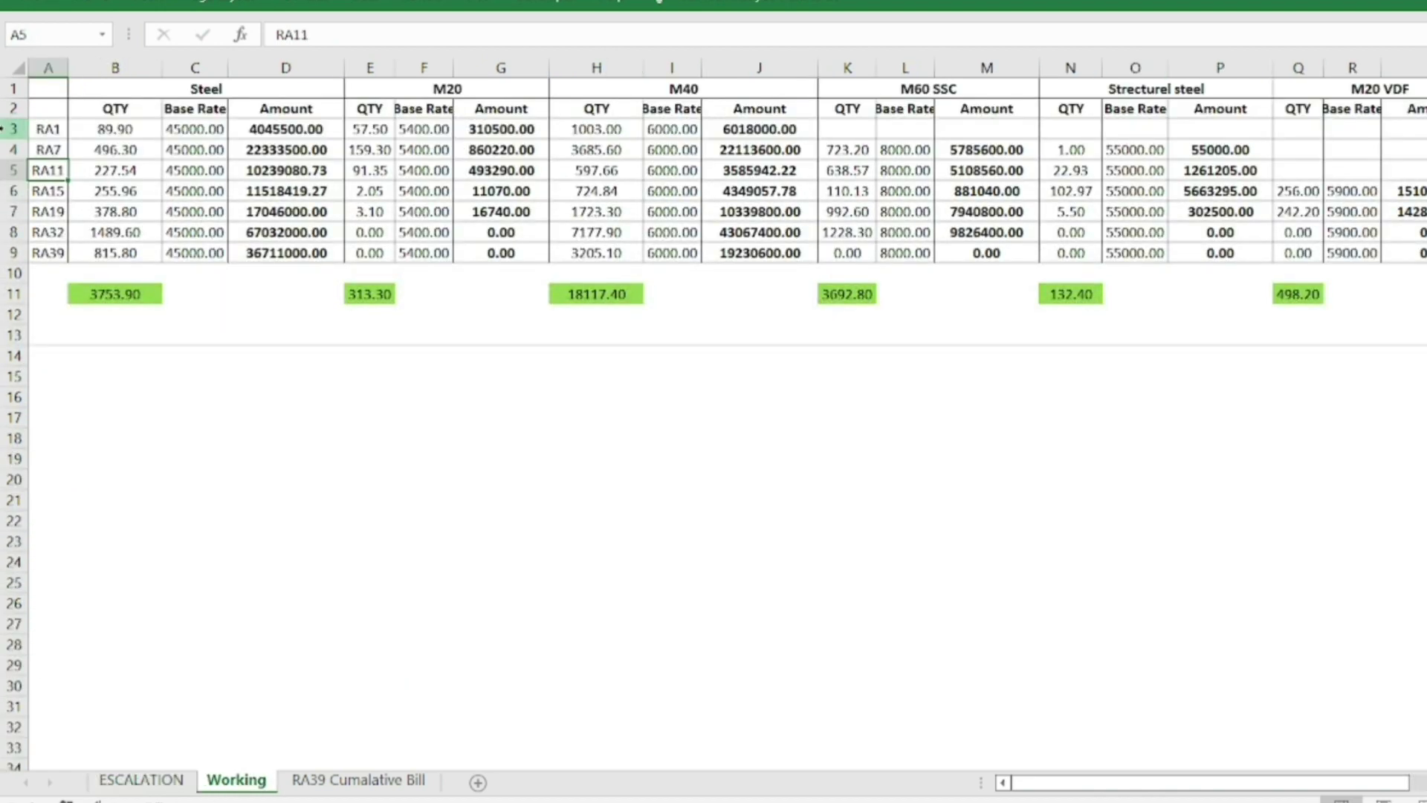
{"action": "left_click", "coordinate": [13, 129]}
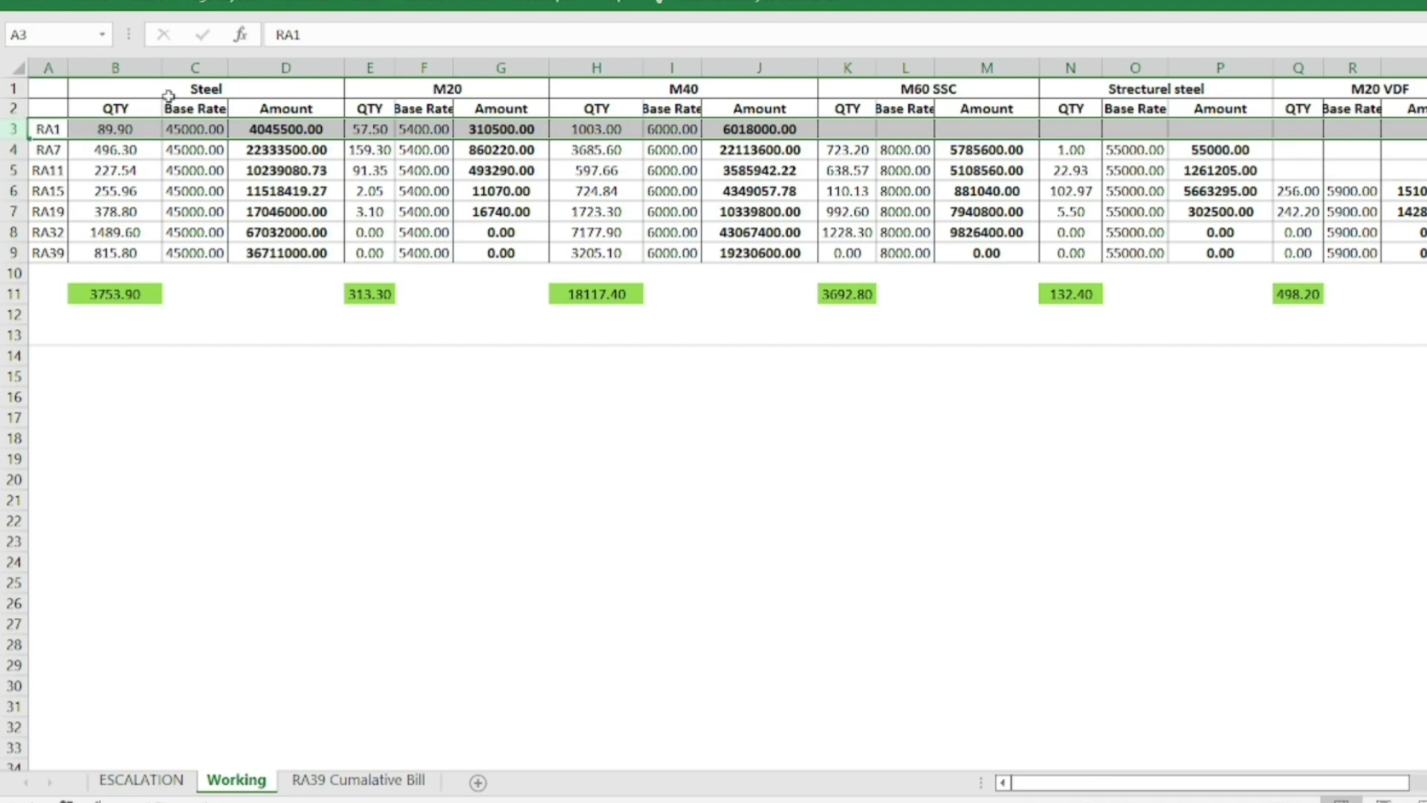
{"action": "left_click", "coordinate": [122, 129]}
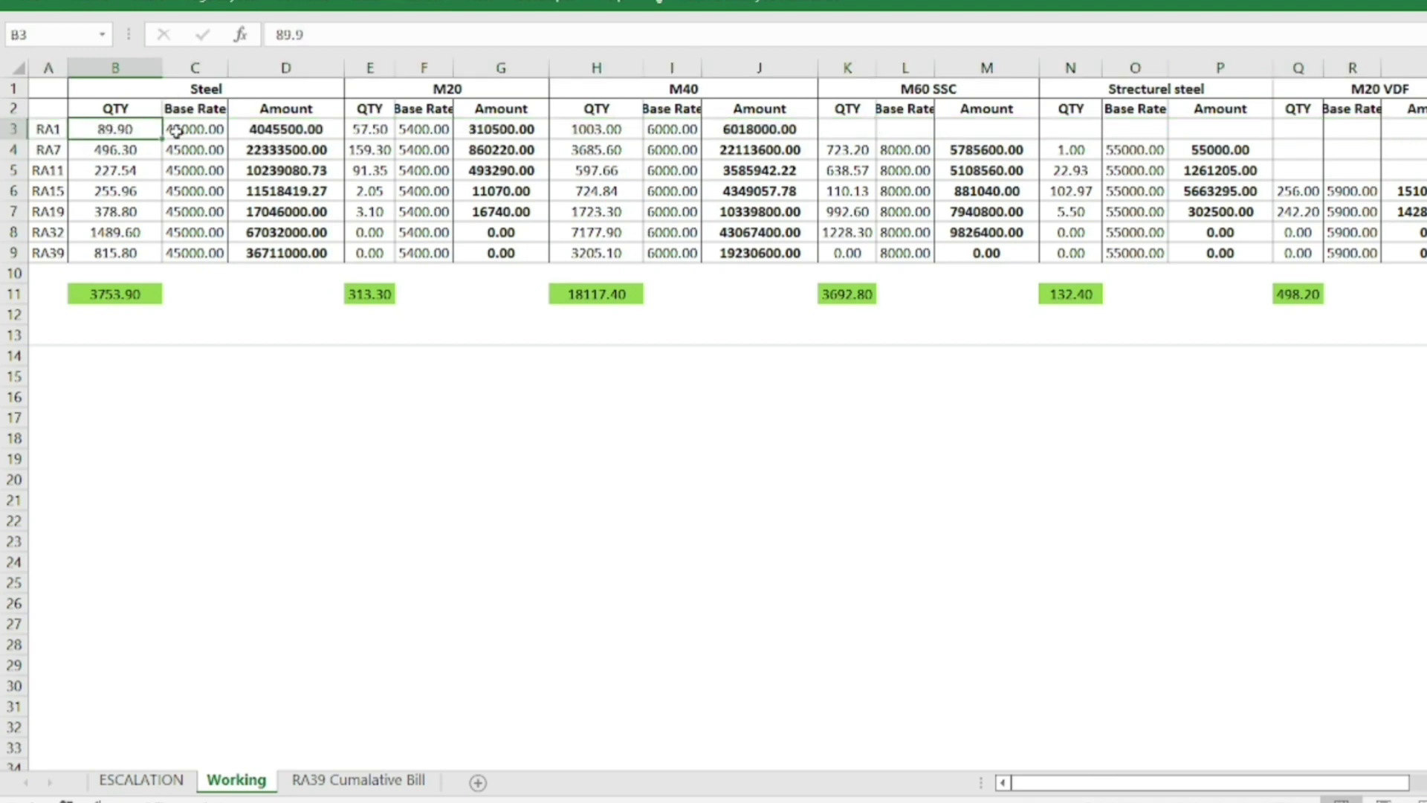
{"action": "left_click", "coordinate": [185, 133]}
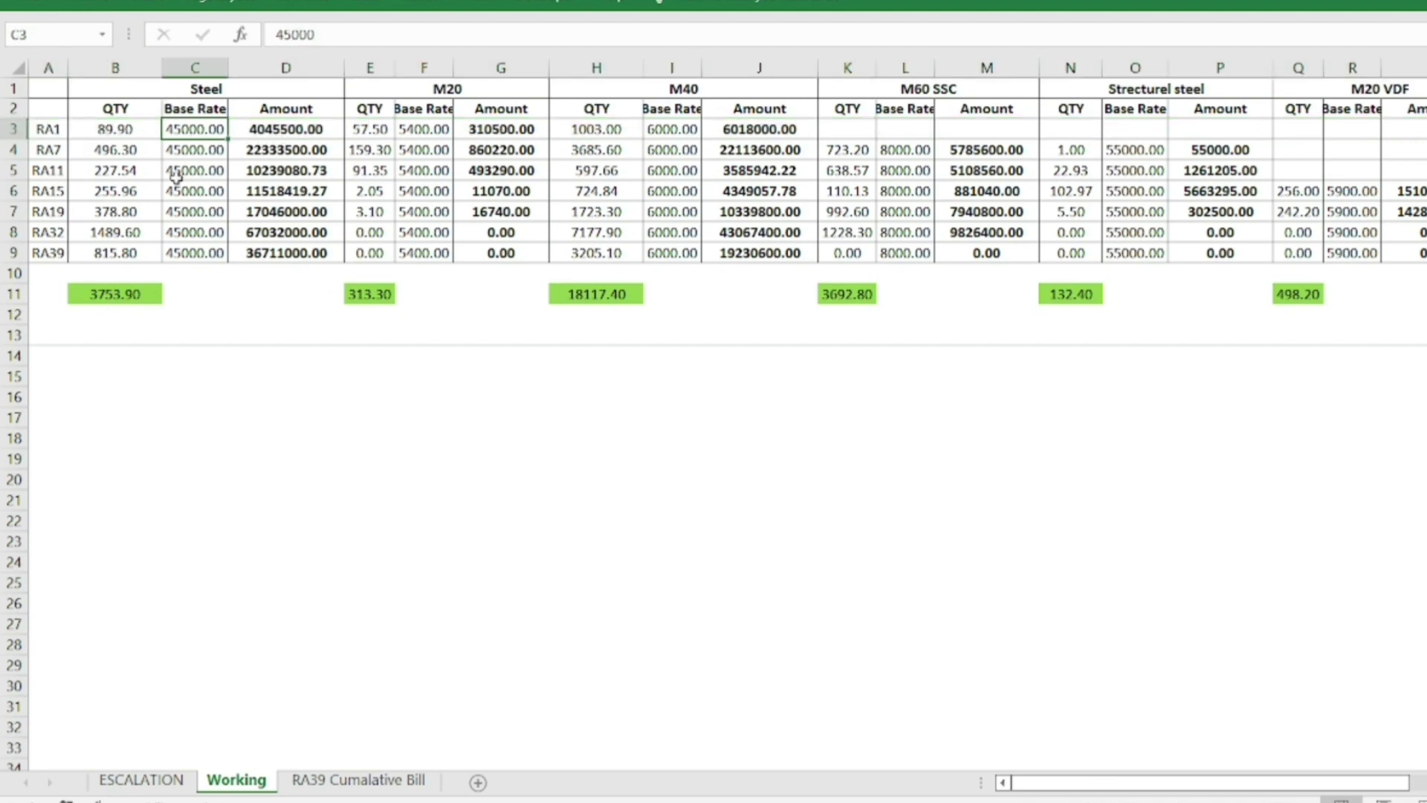
{"action": "double_click", "coordinate": [271, 130]}
{"action": "key", "text": "Escape"}
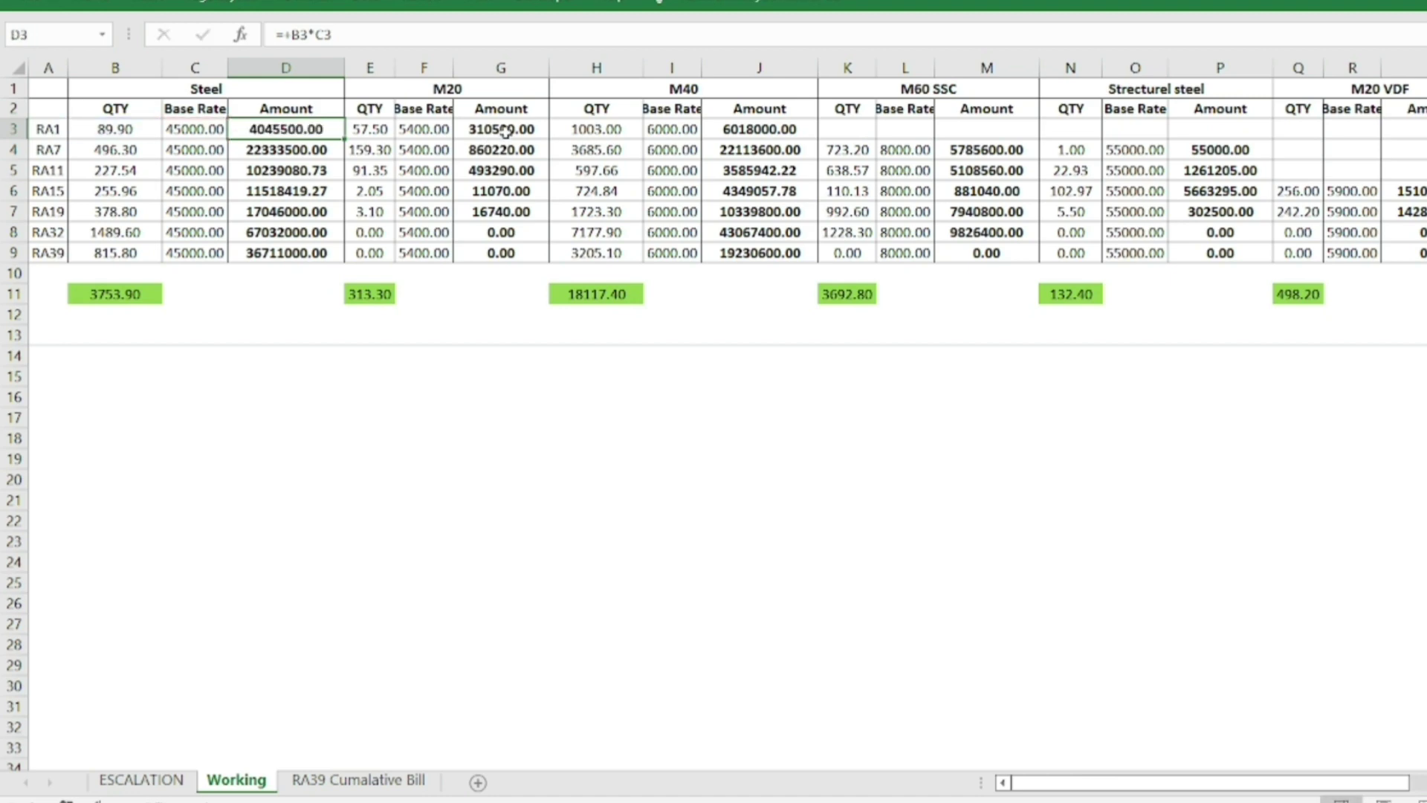
Step: Check the RA1 M20 quantity and amount and look across the remaining material columns through AAC
{"action": "left_click", "coordinate": [505, 131]}
{"action": "left_click", "coordinate": [376, 131]}
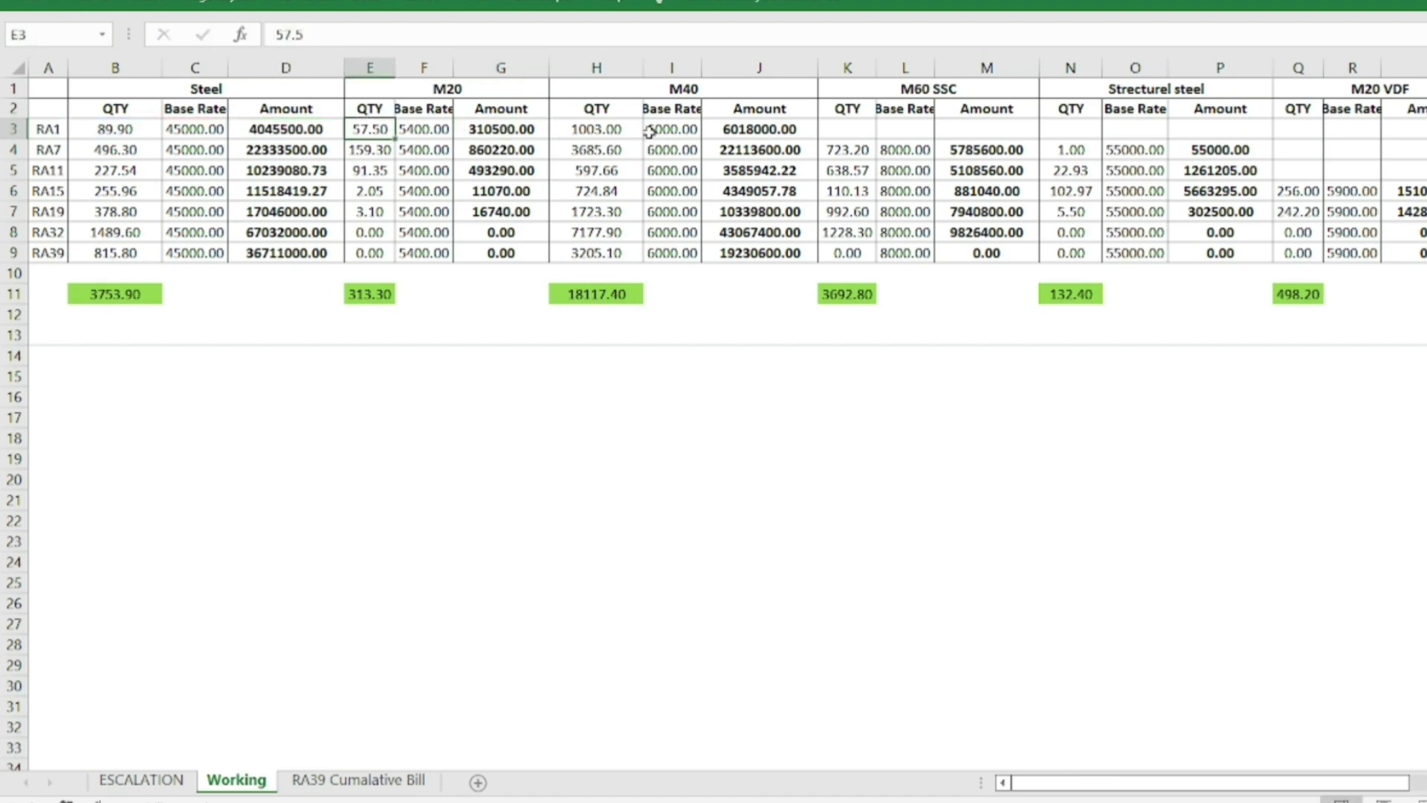
{"action": "left_click_drag", "start_coordinate": [1247, 782], "coordinate": [1426, 770]}
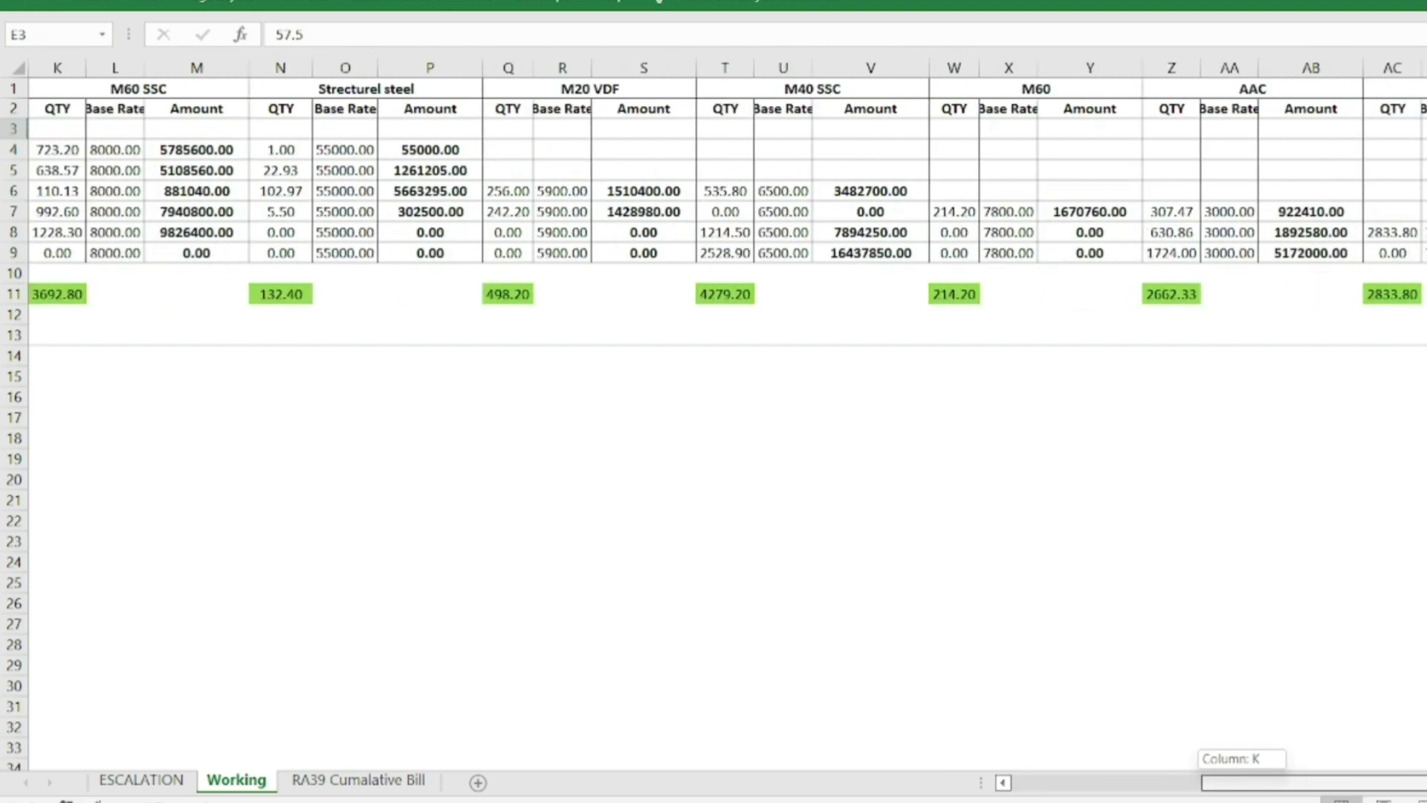
{"action": "left_click_drag", "start_coordinate": [1296, 773], "coordinate": [1277, 775]}
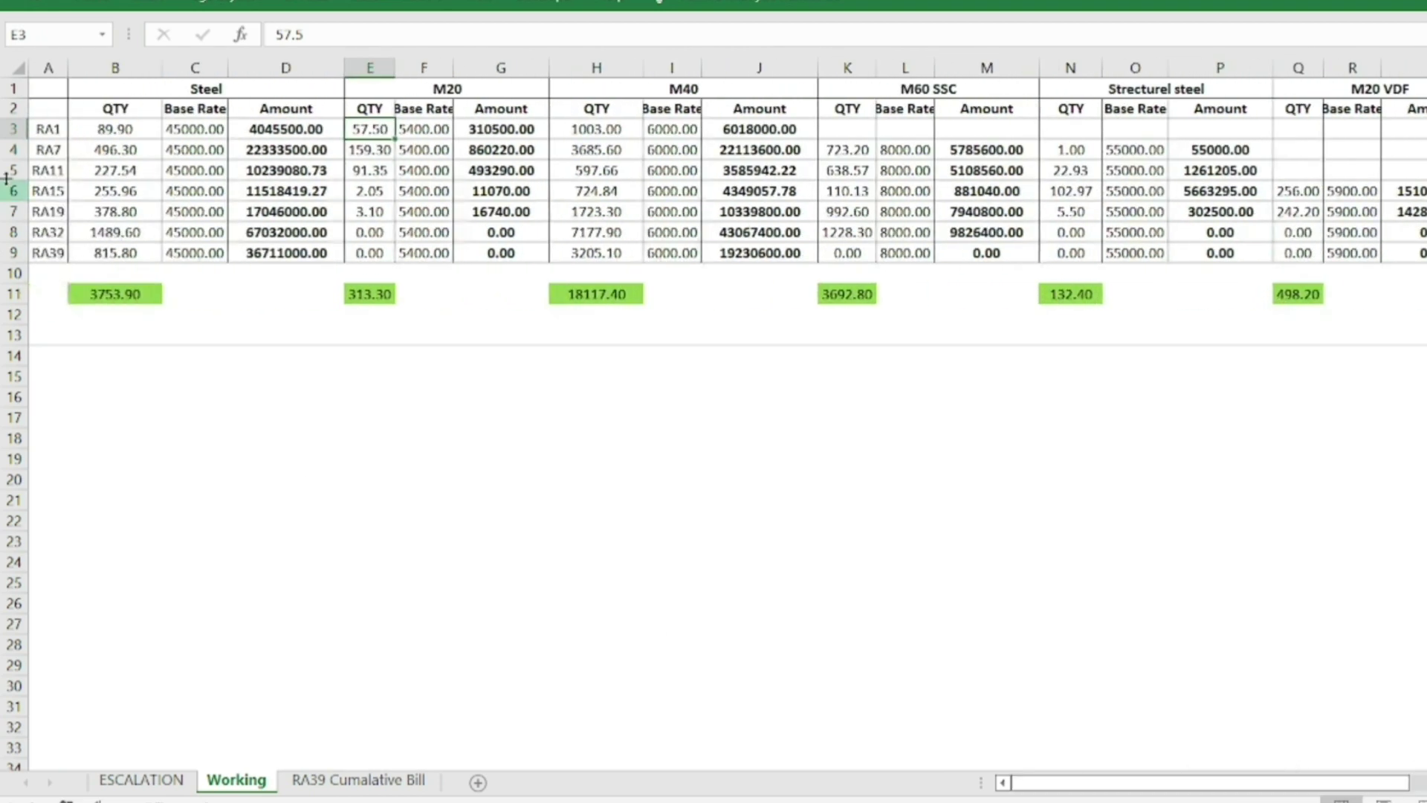
Step: Inspect how the steel quantities for RA39, RA7 and RA11 deduct earlier bills, and check the RA11 steel and M20 amounts
{"action": "double_click", "coordinate": [127, 253]}
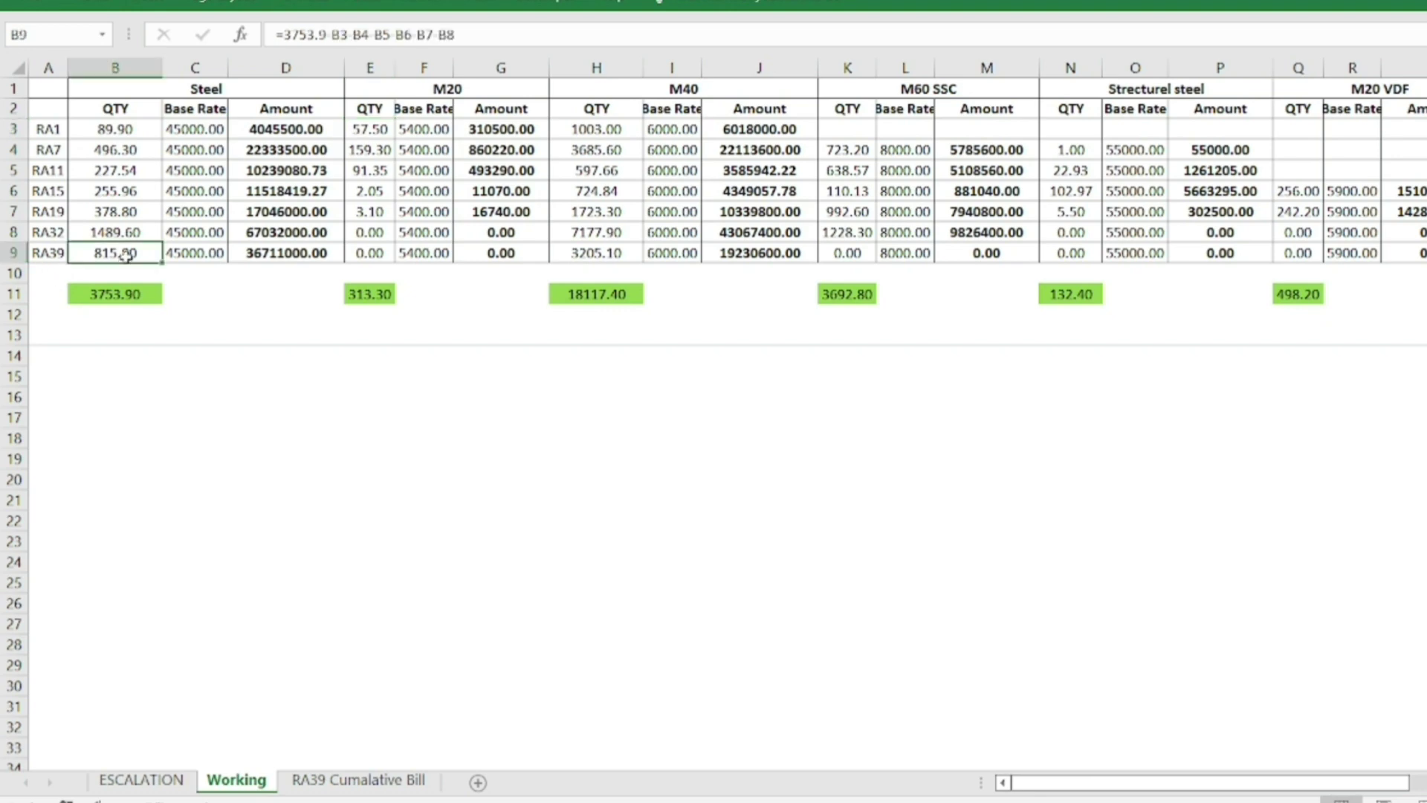
{"action": "key", "text": "Escape"}
{"action": "left_click", "coordinate": [89, 150]}
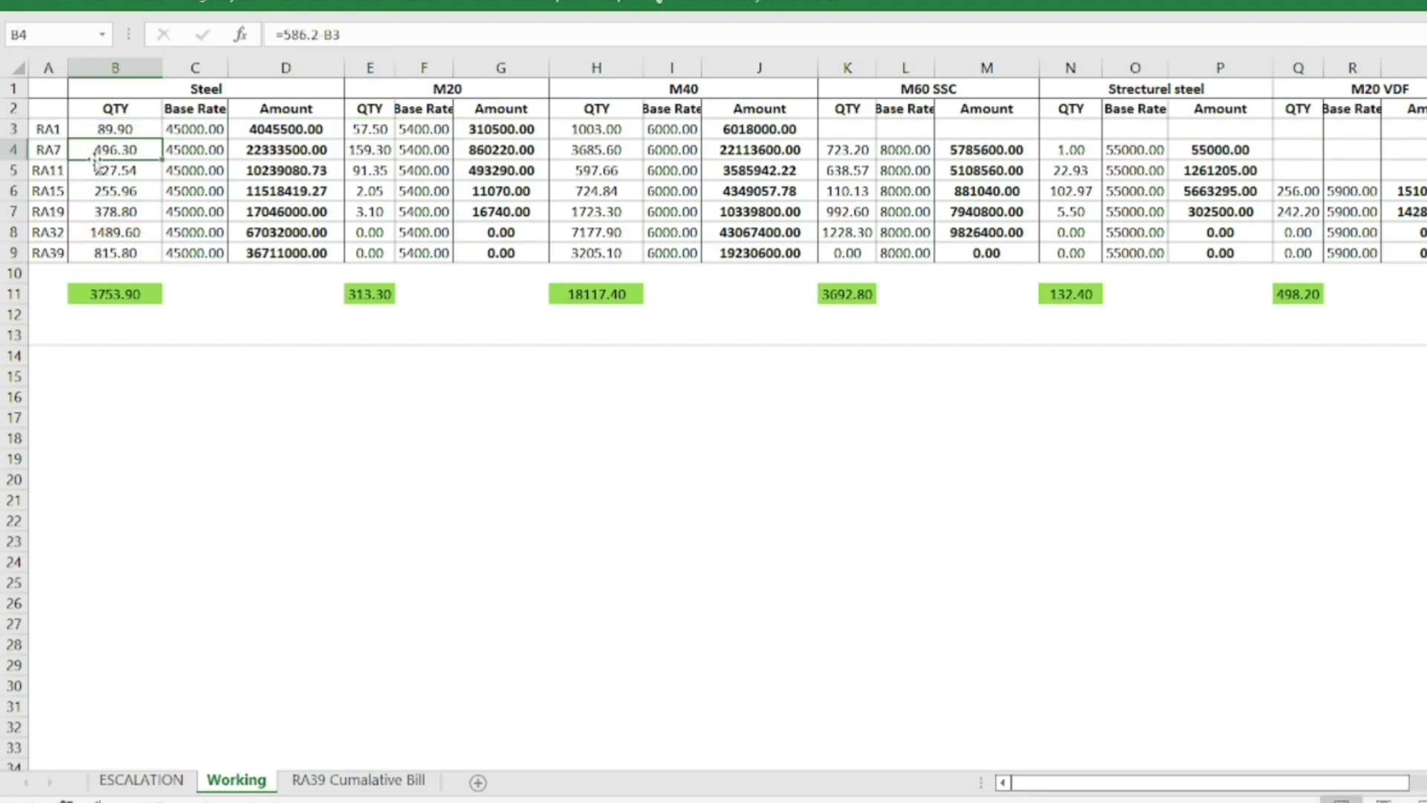
{"action": "left_click", "coordinate": [125, 131]}
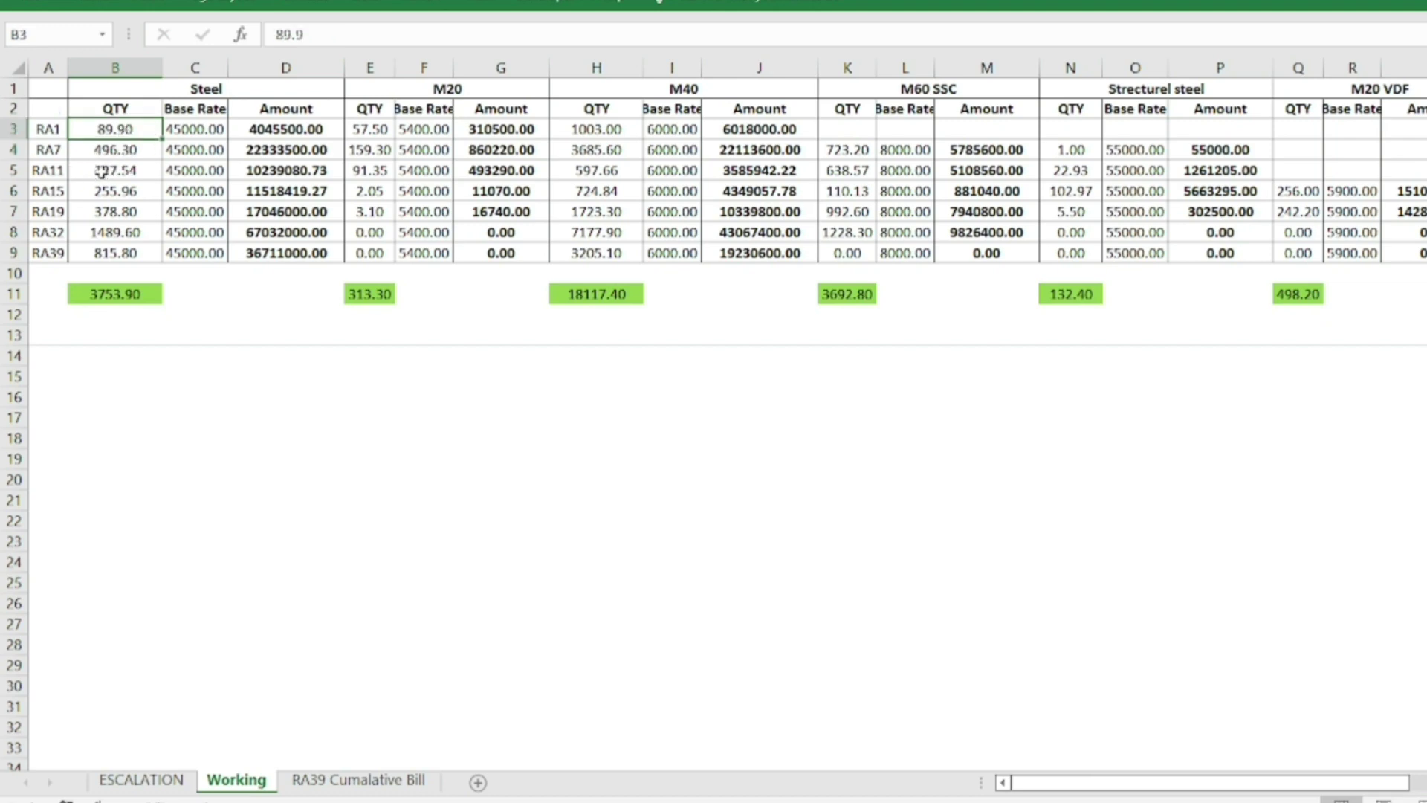
{"action": "left_click", "coordinate": [102, 171]}
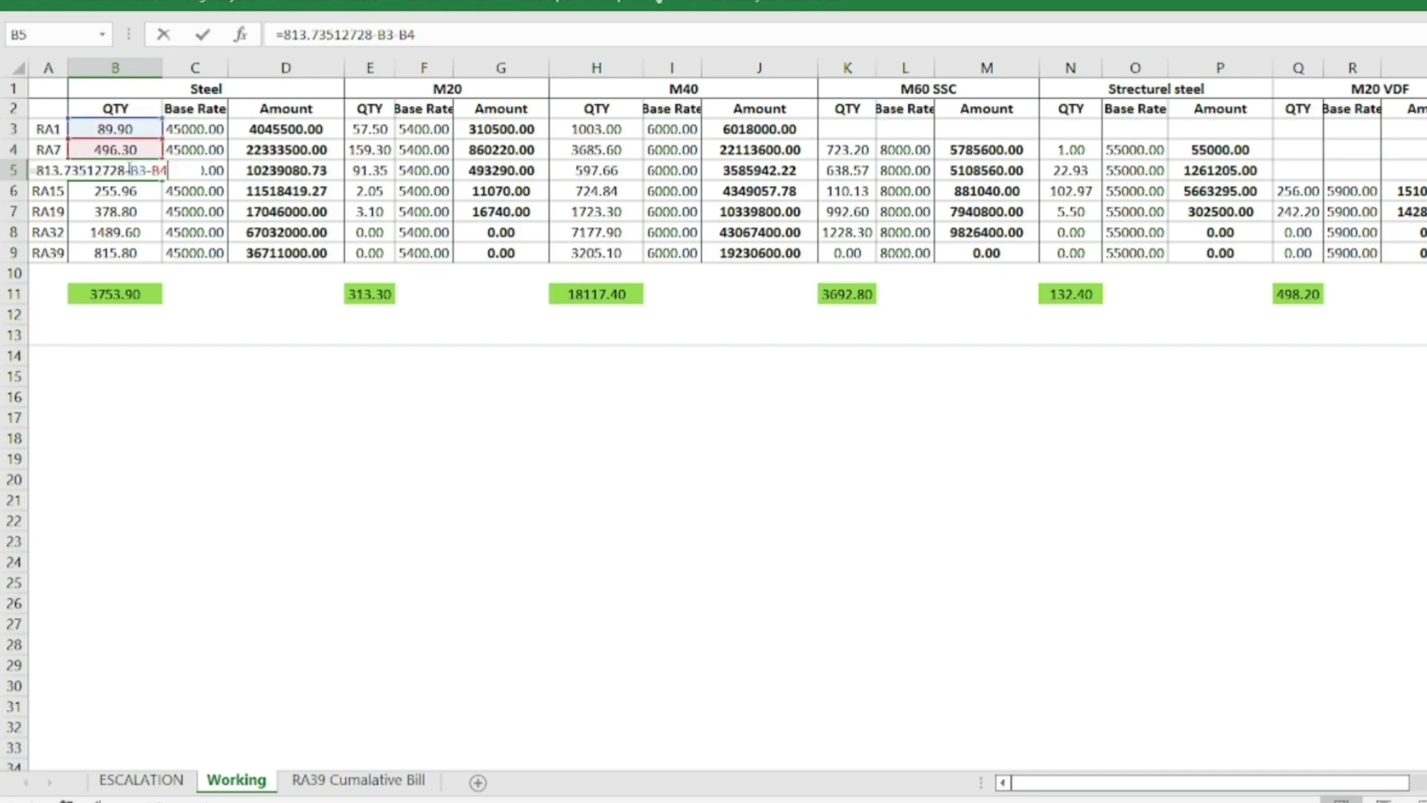
{"action": "double_click", "coordinate": [115, 171]}
{"action": "key", "text": "Escape"}
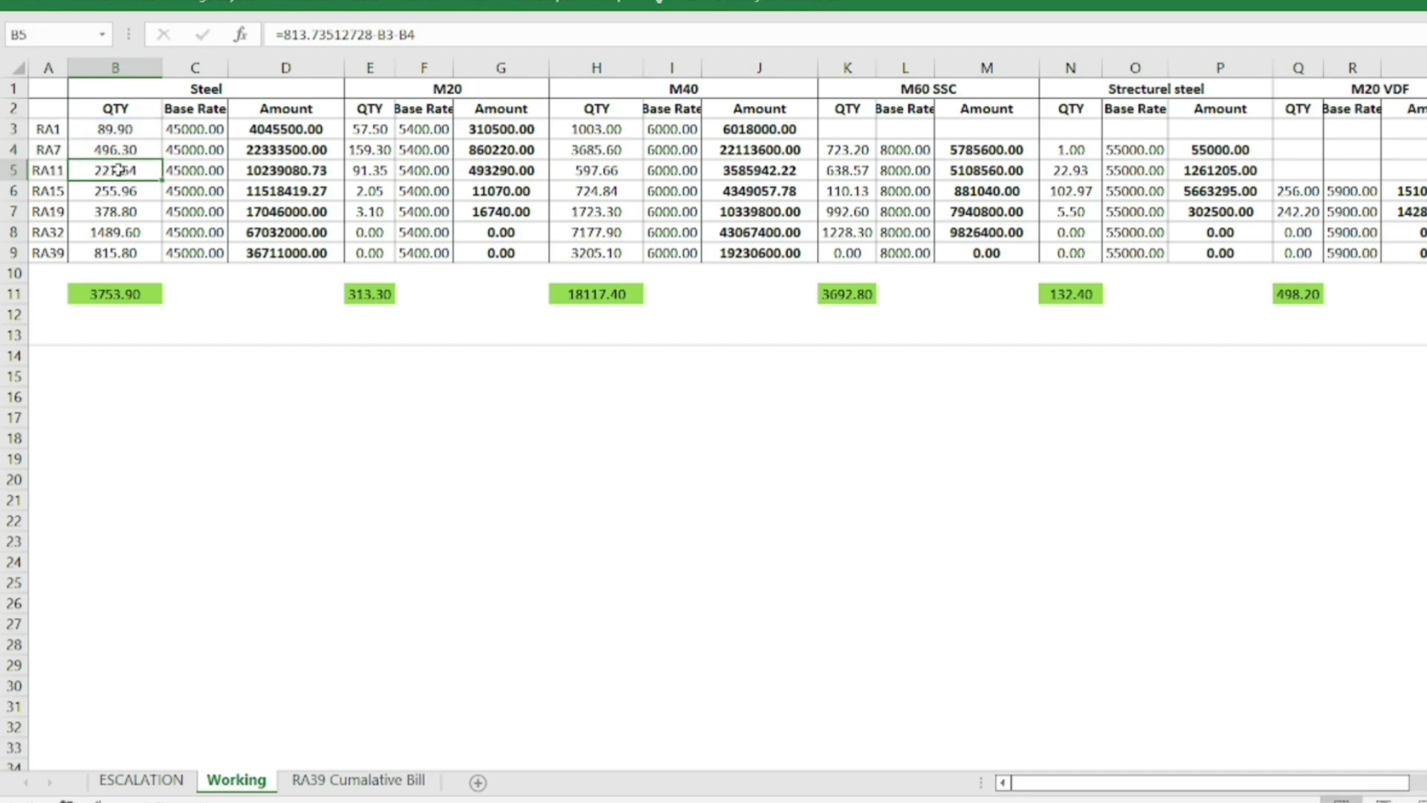
{"action": "left_click", "coordinate": [275, 169]}
{"action": "left_click", "coordinate": [492, 170]}
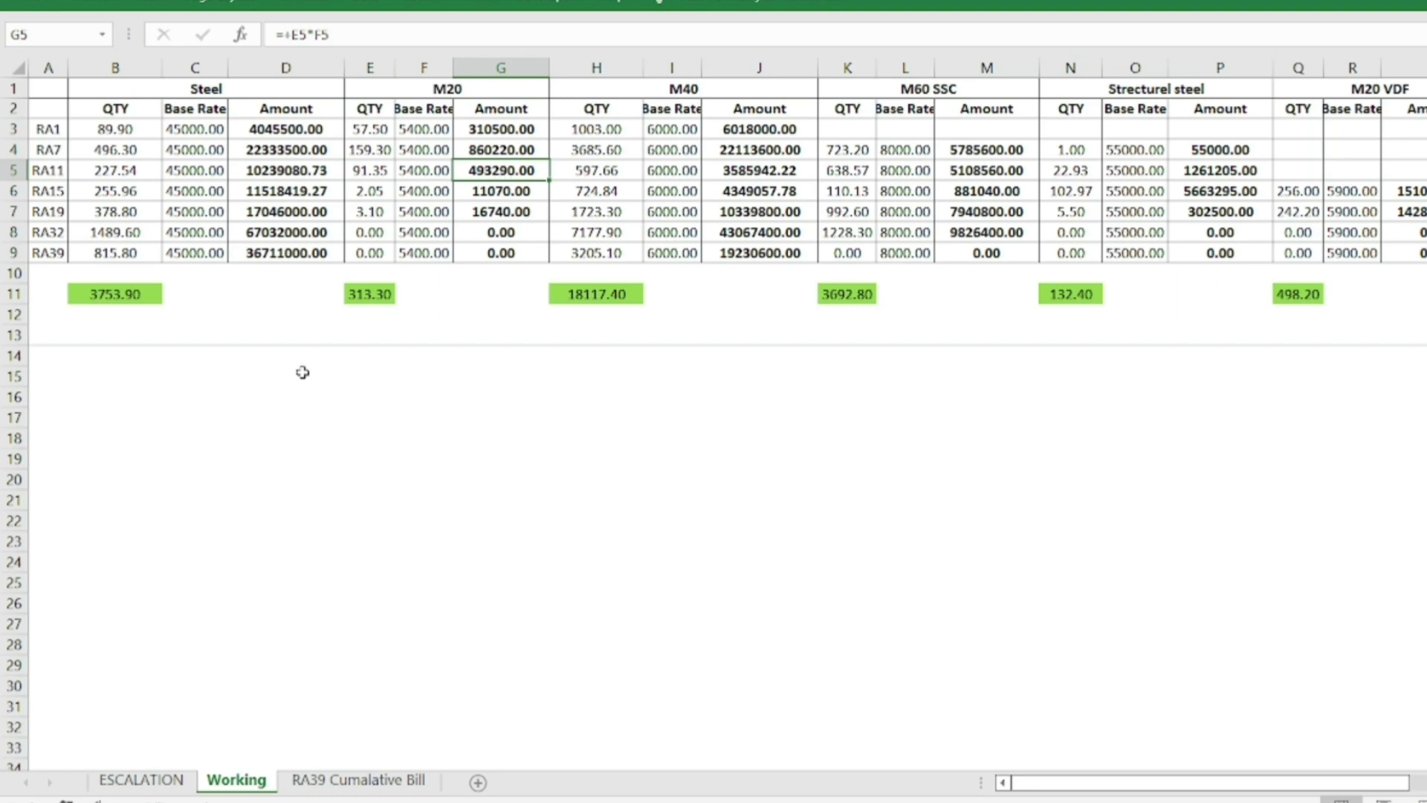
Step: Examine the gross work values V for Period 1 and Period 2 on the ESCALATION sheet and Period 2's RA bill
{"action": "left_click", "coordinate": [140, 780]}
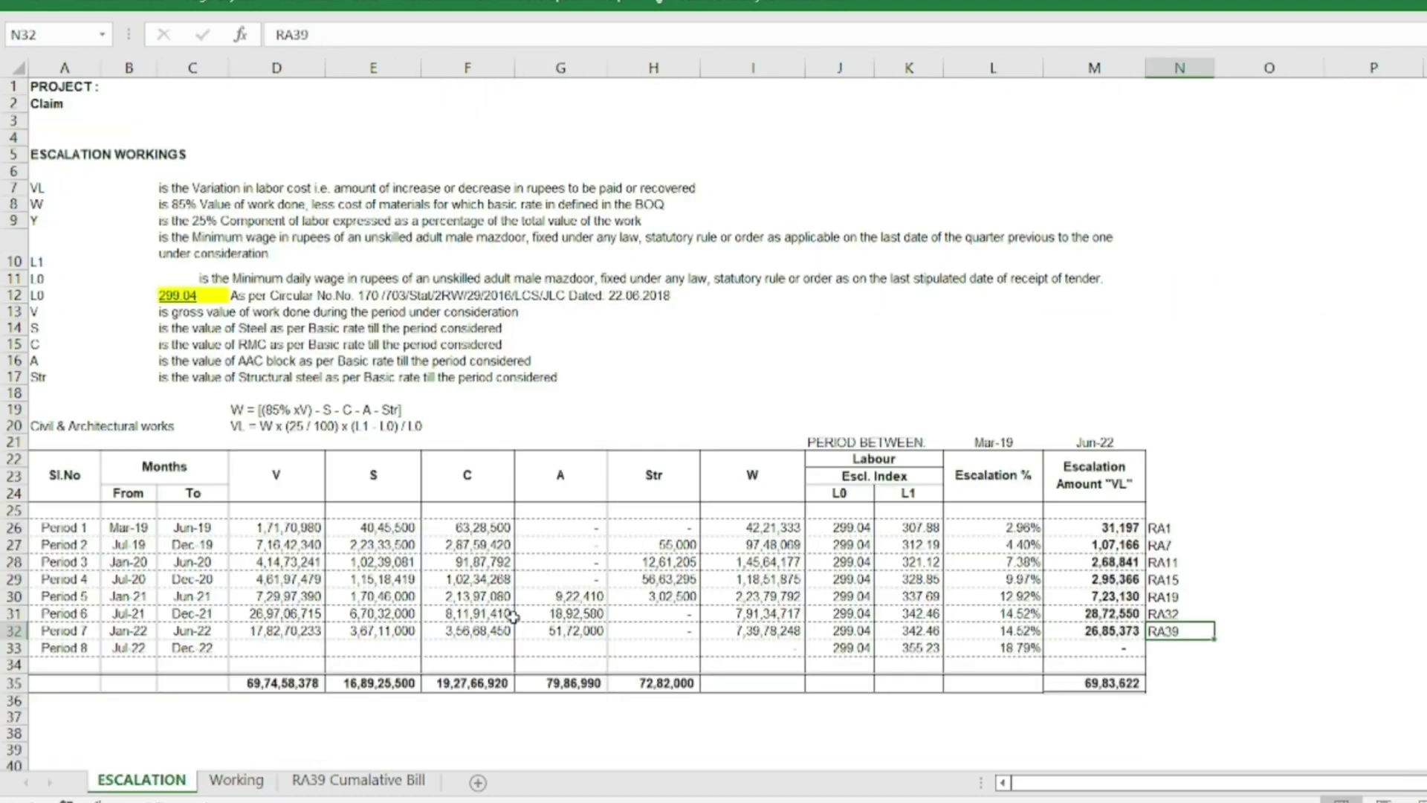
{"action": "left_click", "coordinate": [288, 526]}
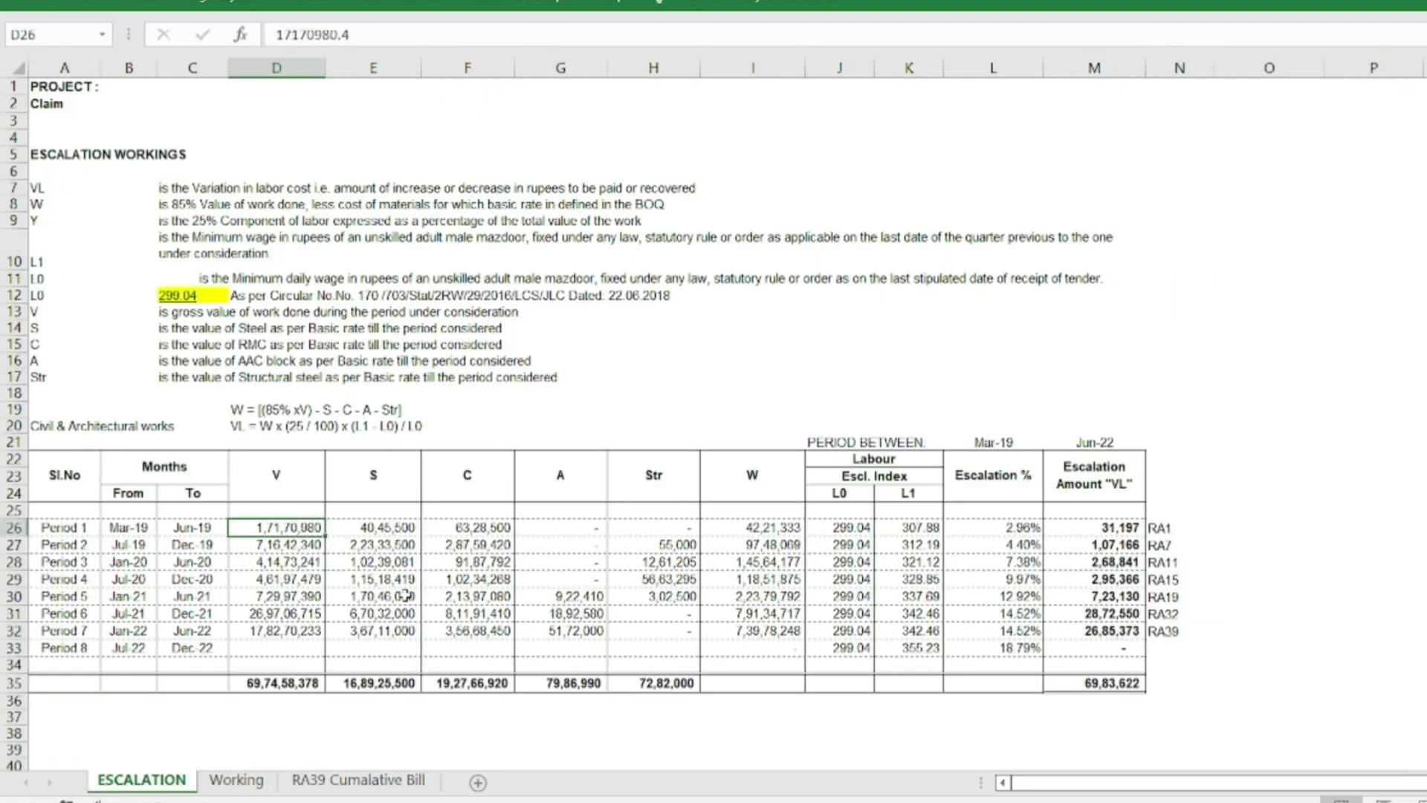
{"action": "key", "text": "Down"}
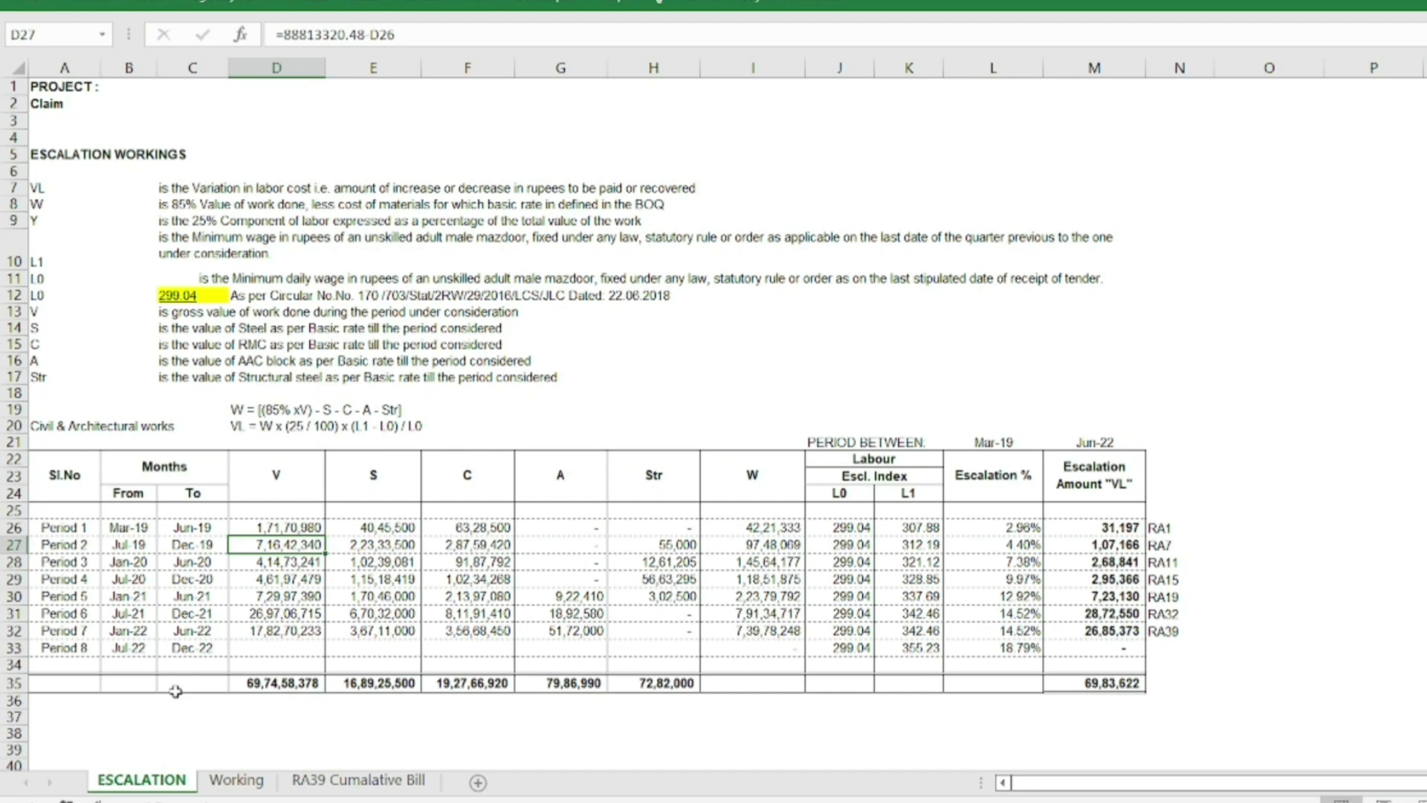
{"action": "left_click", "coordinate": [13, 545]}
{"action": "left_click", "coordinate": [1165, 545]}
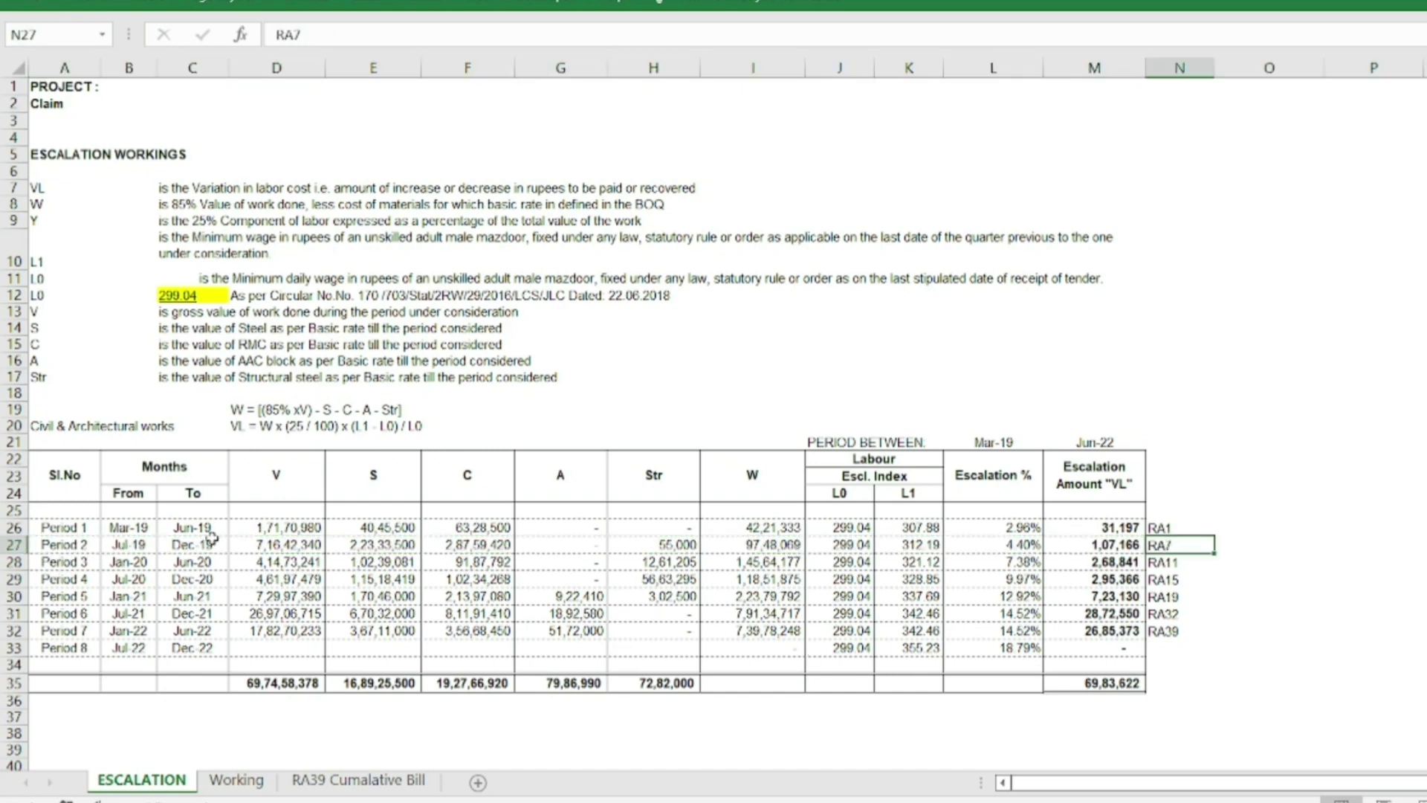
Step: Inspect how the gross work value V formulas for Period 2 and Period 7 deduct the earlier periods
{"action": "left_click", "coordinate": [291, 547]}
{"action": "double_click", "coordinate": [295, 546]}
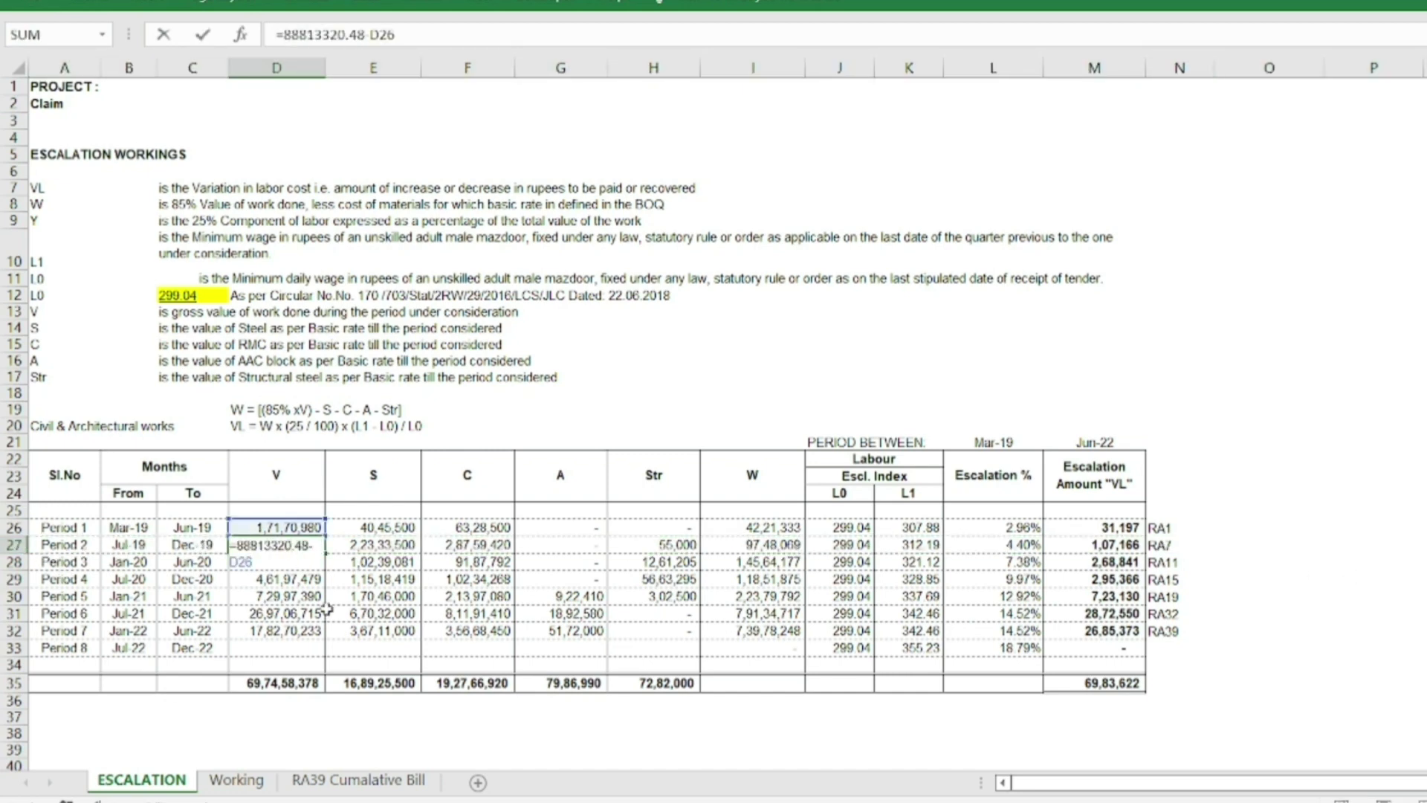
{"action": "key", "text": "Escape"}
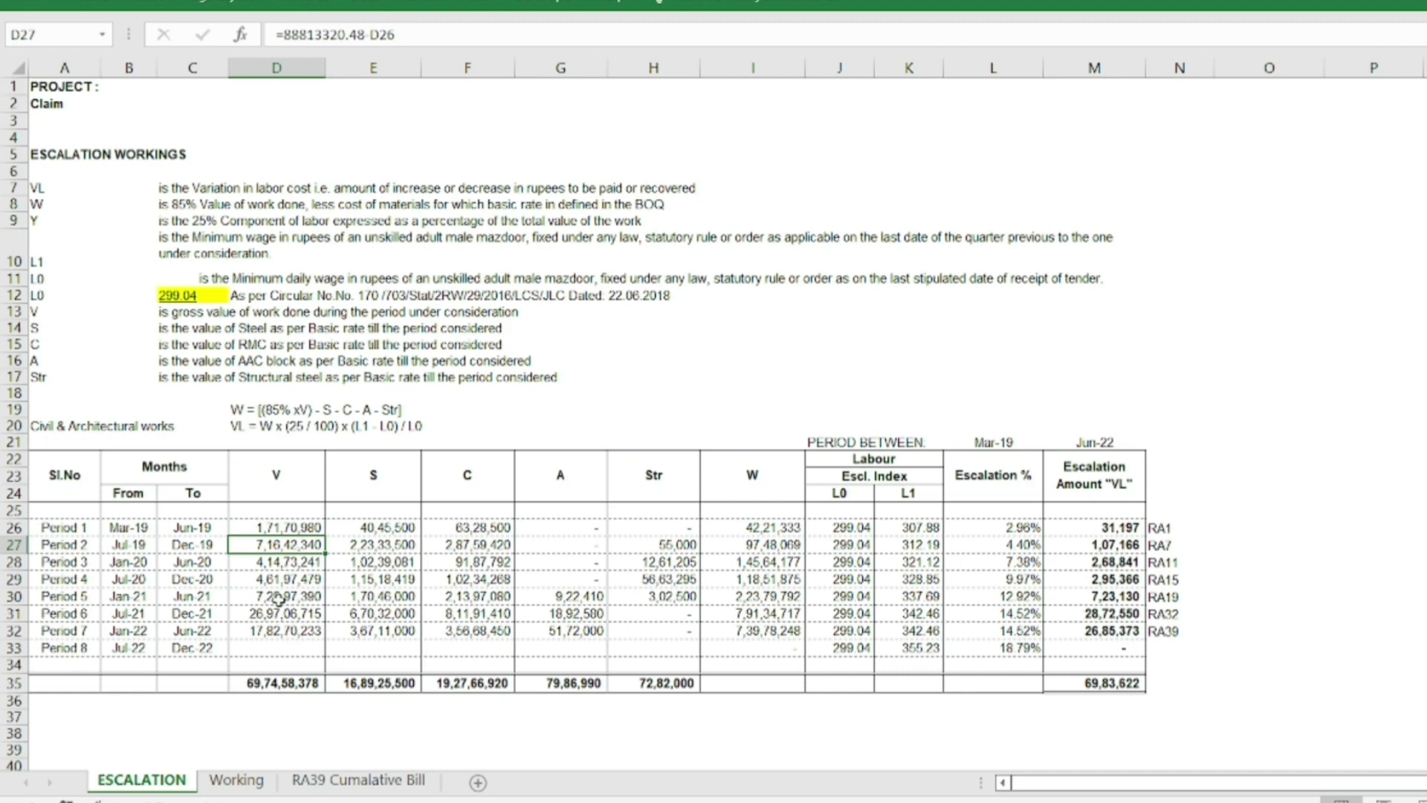
{"action": "left_click", "coordinate": [278, 626]}
{"action": "double_click", "coordinate": [277, 628]}
{"action": "key", "text": "Escape"}
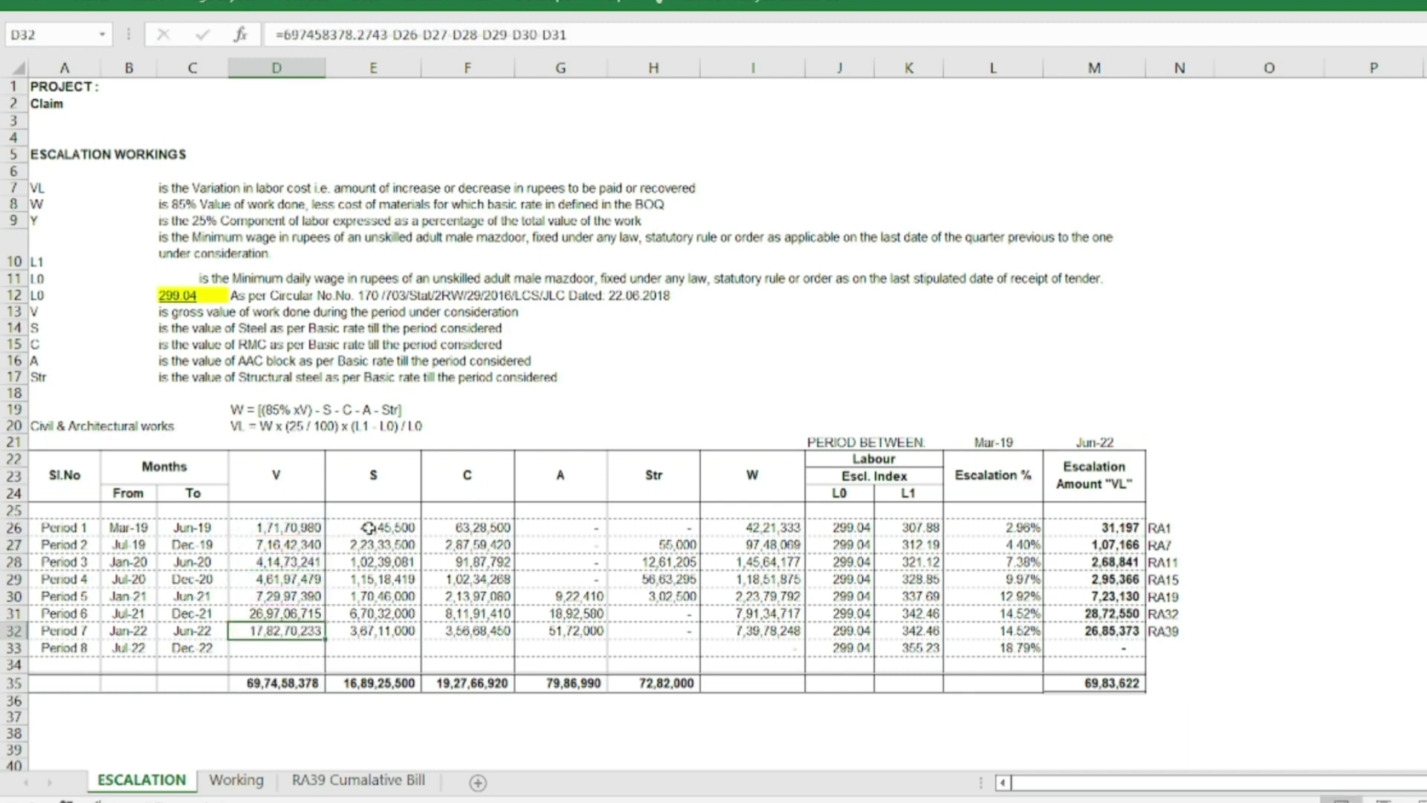
Step: Compare the steel values S on the ESCALATION sheet with the RA1 to RA39 steel amounts on the Working sheet
{"action": "left_click", "coordinate": [369, 526]}
{"action": "left_click", "coordinate": [379, 546]}
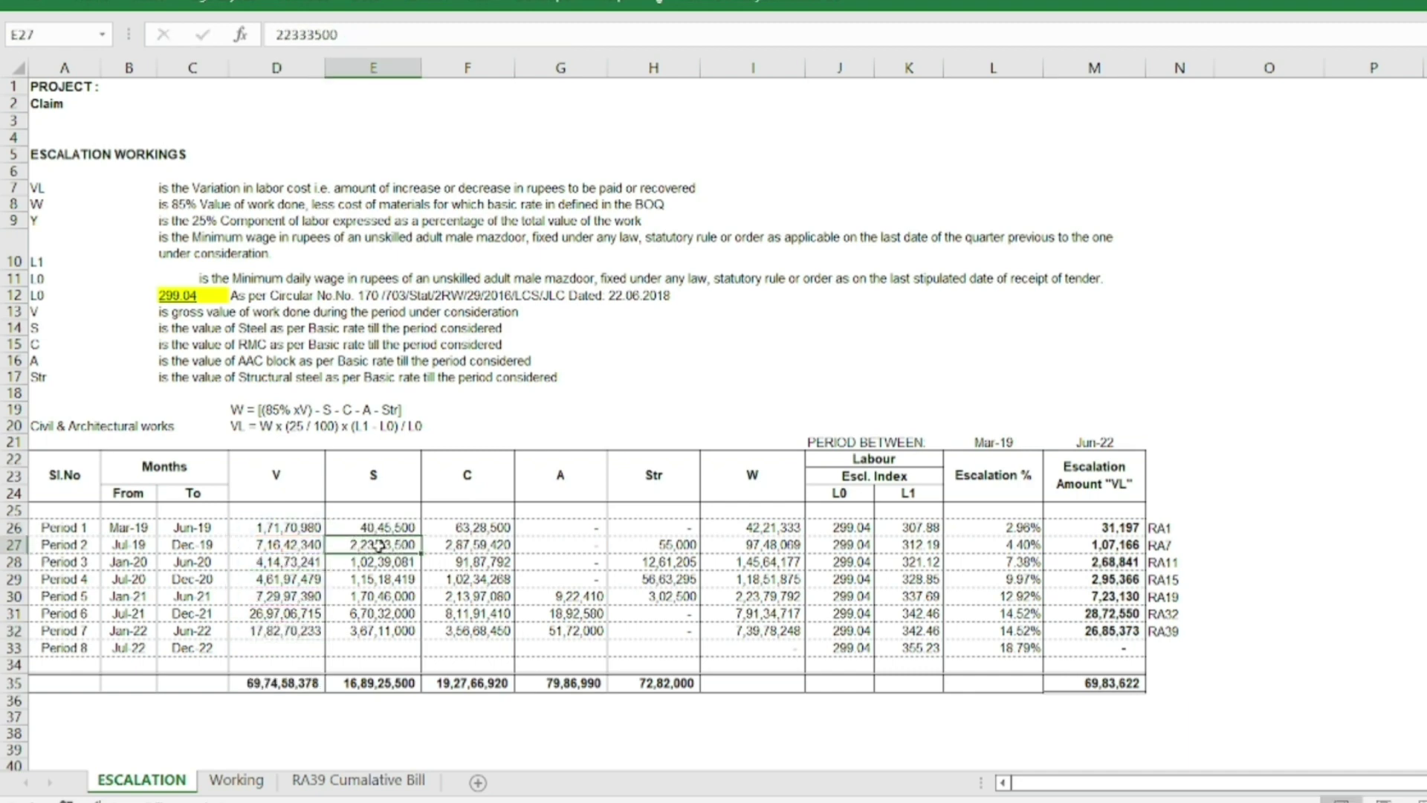
{"action": "left_click", "coordinate": [394, 562]}
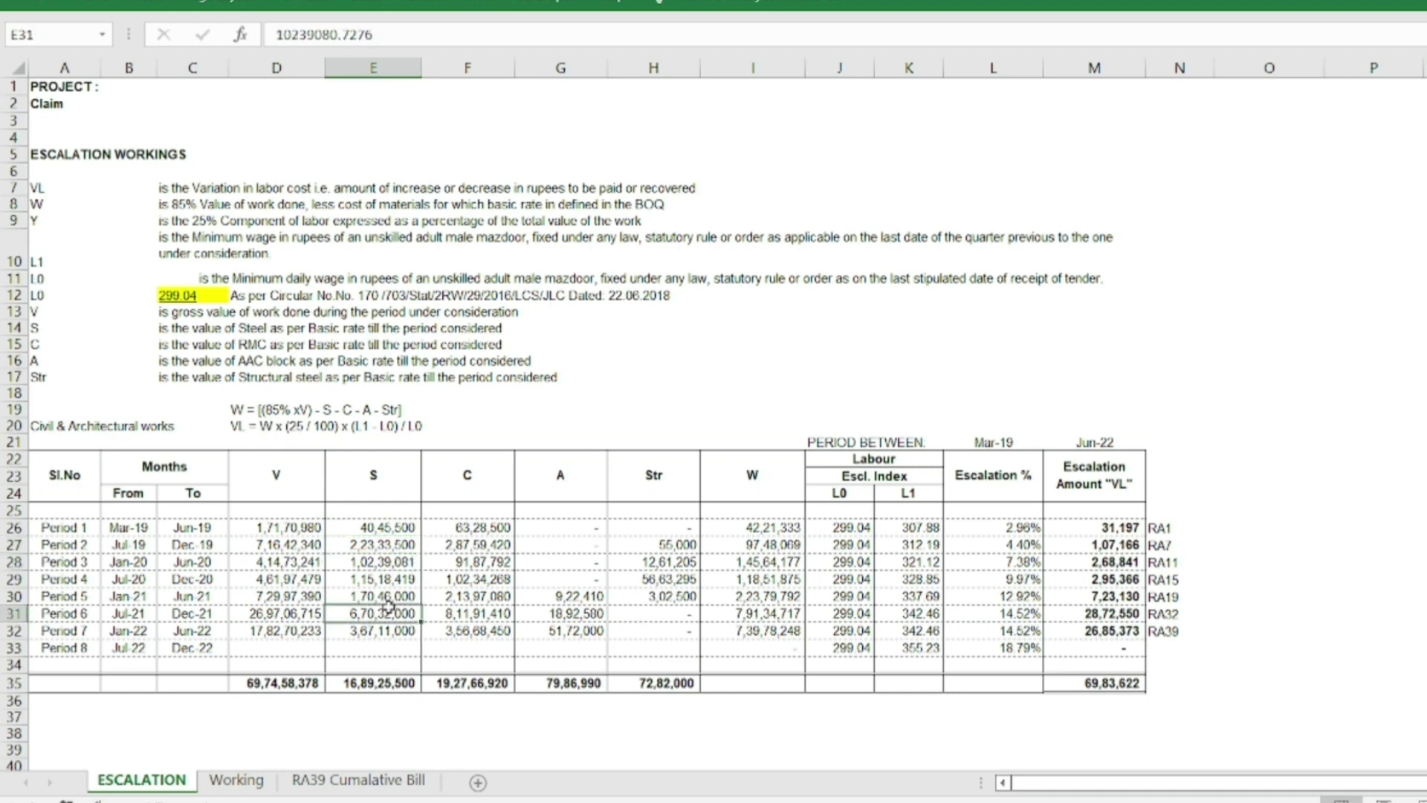
{"action": "left_click", "coordinate": [387, 529]}
{"action": "left_click", "coordinate": [235, 779]}
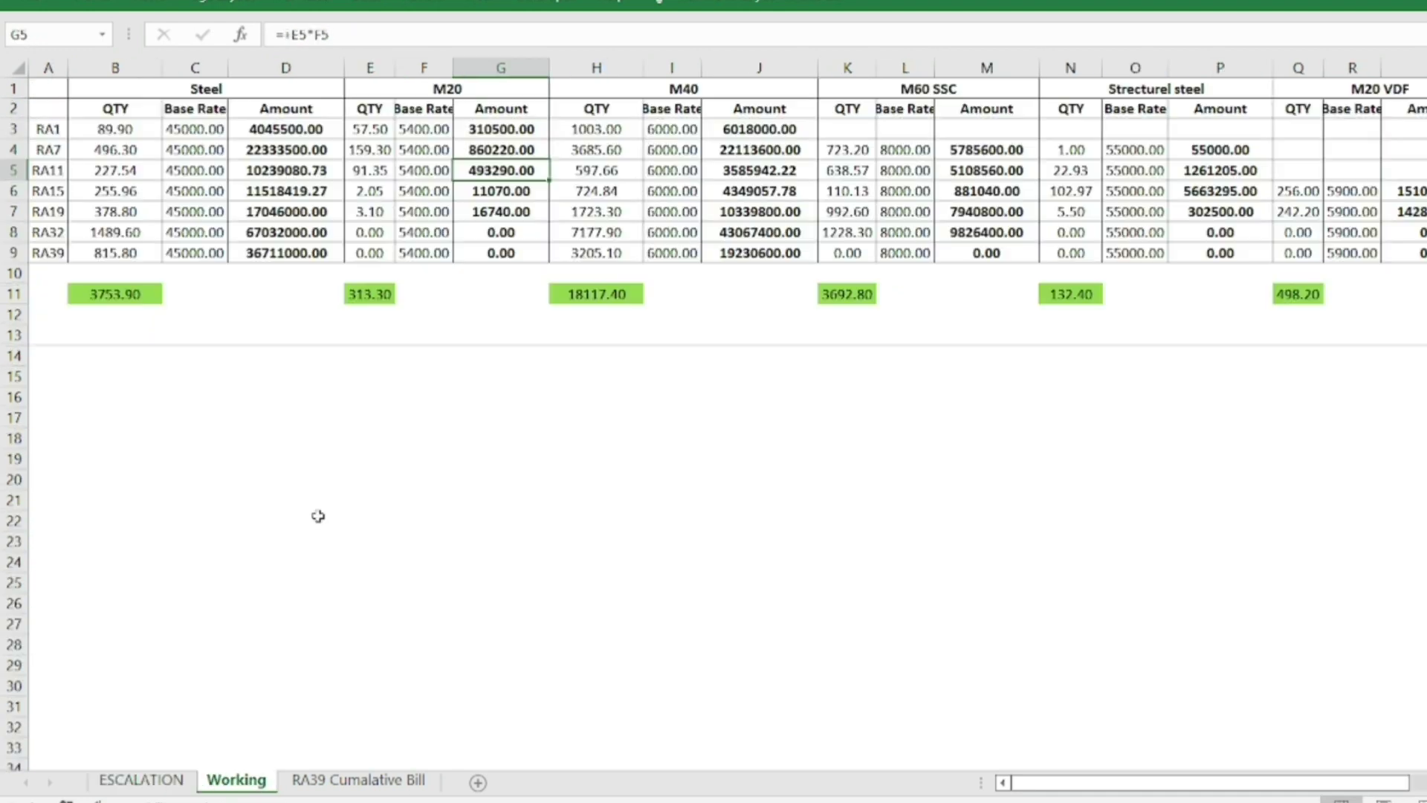
{"action": "left_click", "coordinate": [296, 130]}
{"action": "left_click_drag", "start_coordinate": [295, 243], "coordinate": [295, 244]}
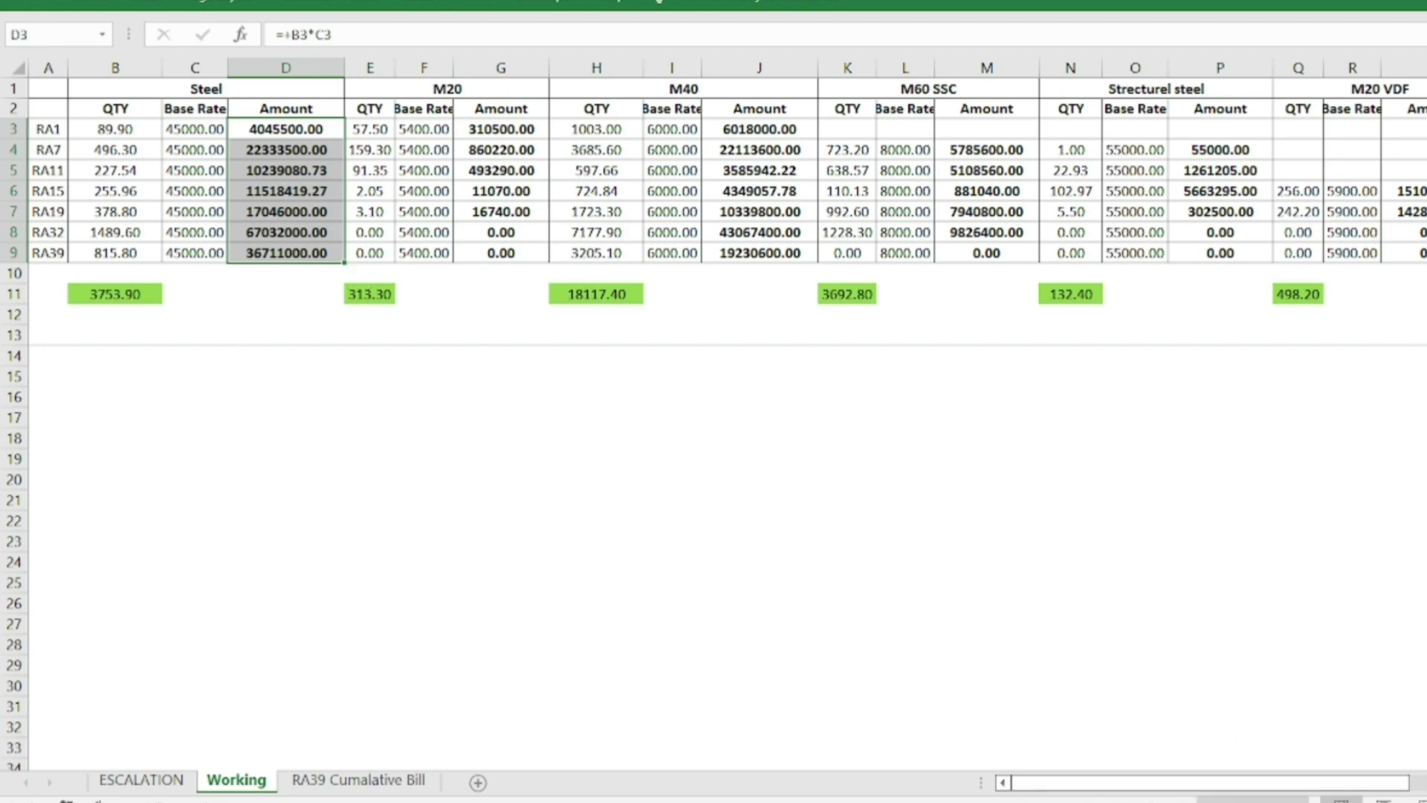
Step: Return to the ESCALATION sheet and review the steel values S across the periods and their total formula
{"action": "left_click", "coordinate": [141, 779]}
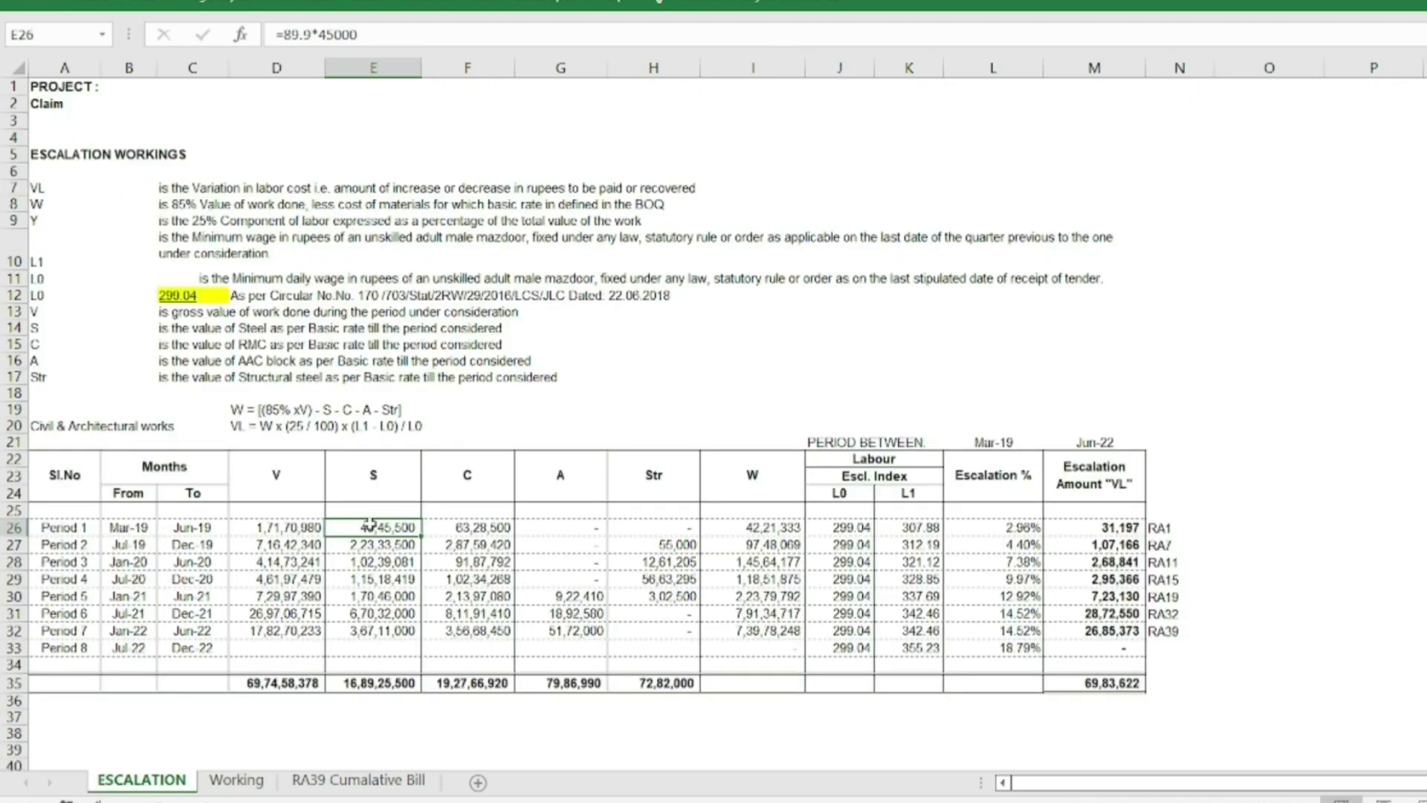
{"action": "left_click_drag", "start_coordinate": [370, 528], "coordinate": [366, 658]}
{"action": "left_click", "coordinate": [372, 684]}
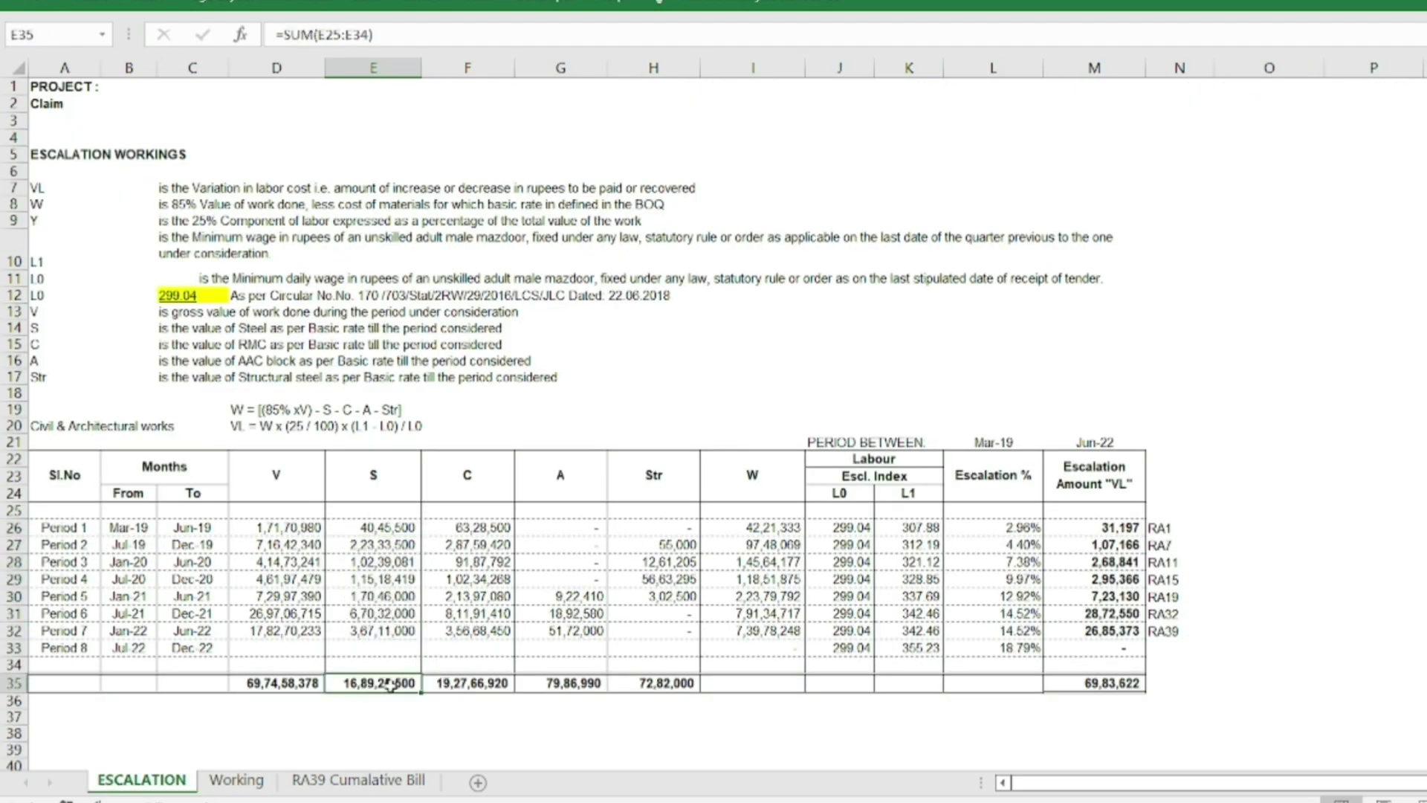
Step: Examine the RMC values C across the periods and how the Period 2 and Period 5 formulas add Working sheet amounts
{"action": "left_click_drag", "start_coordinate": [480, 529], "coordinate": [479, 630]}
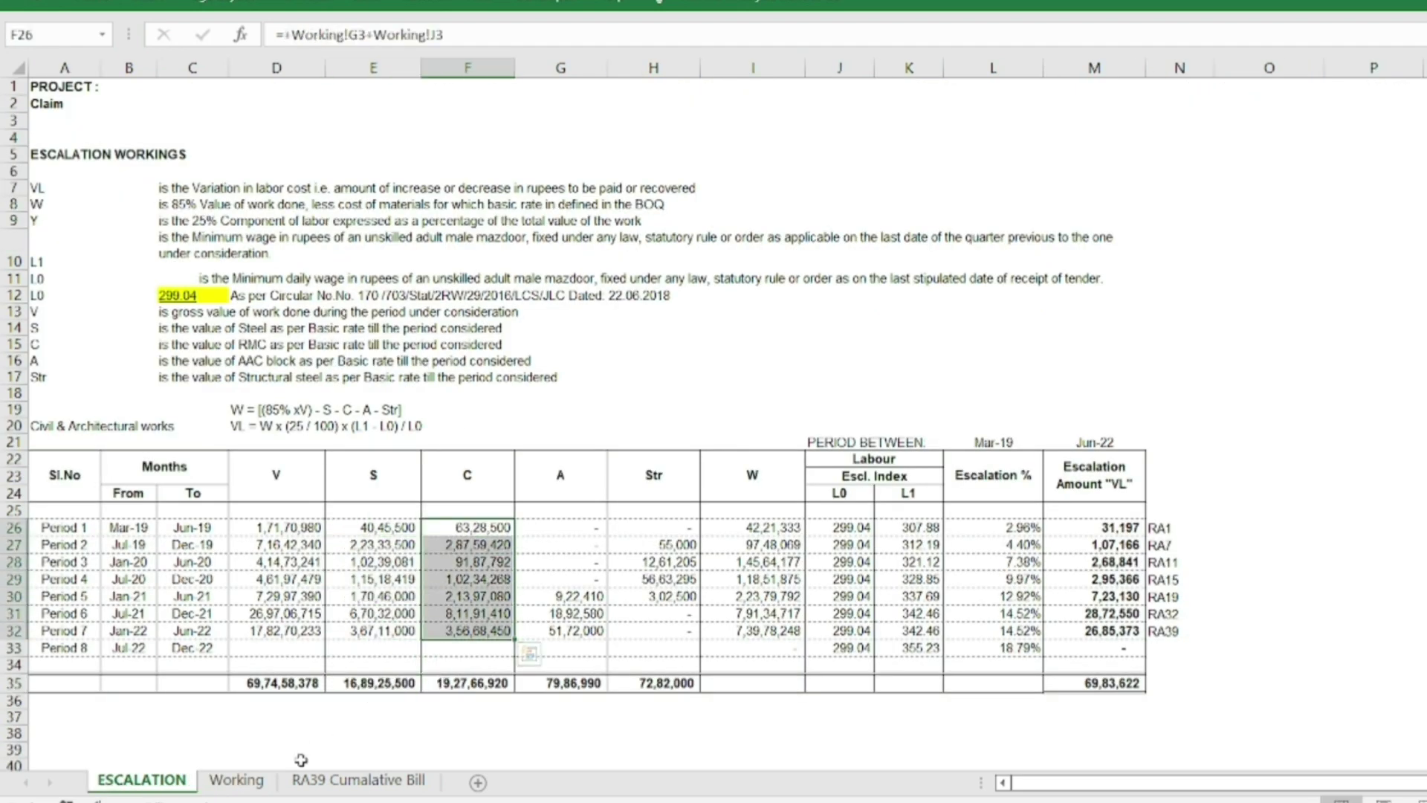
{"action": "left_click", "coordinate": [473, 584]}
{"action": "left_click", "coordinate": [484, 534]}
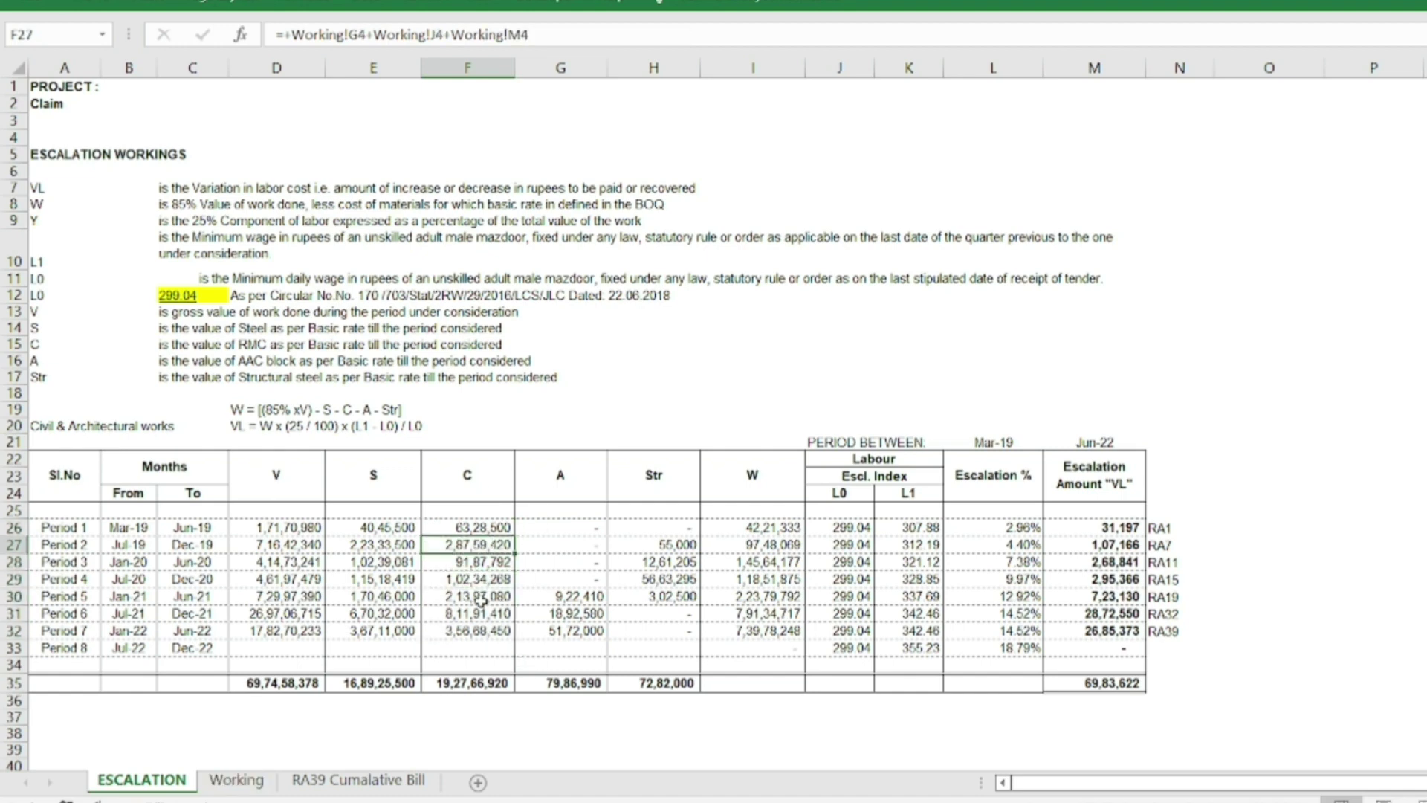
{"action": "left_click", "coordinate": [480, 599]}
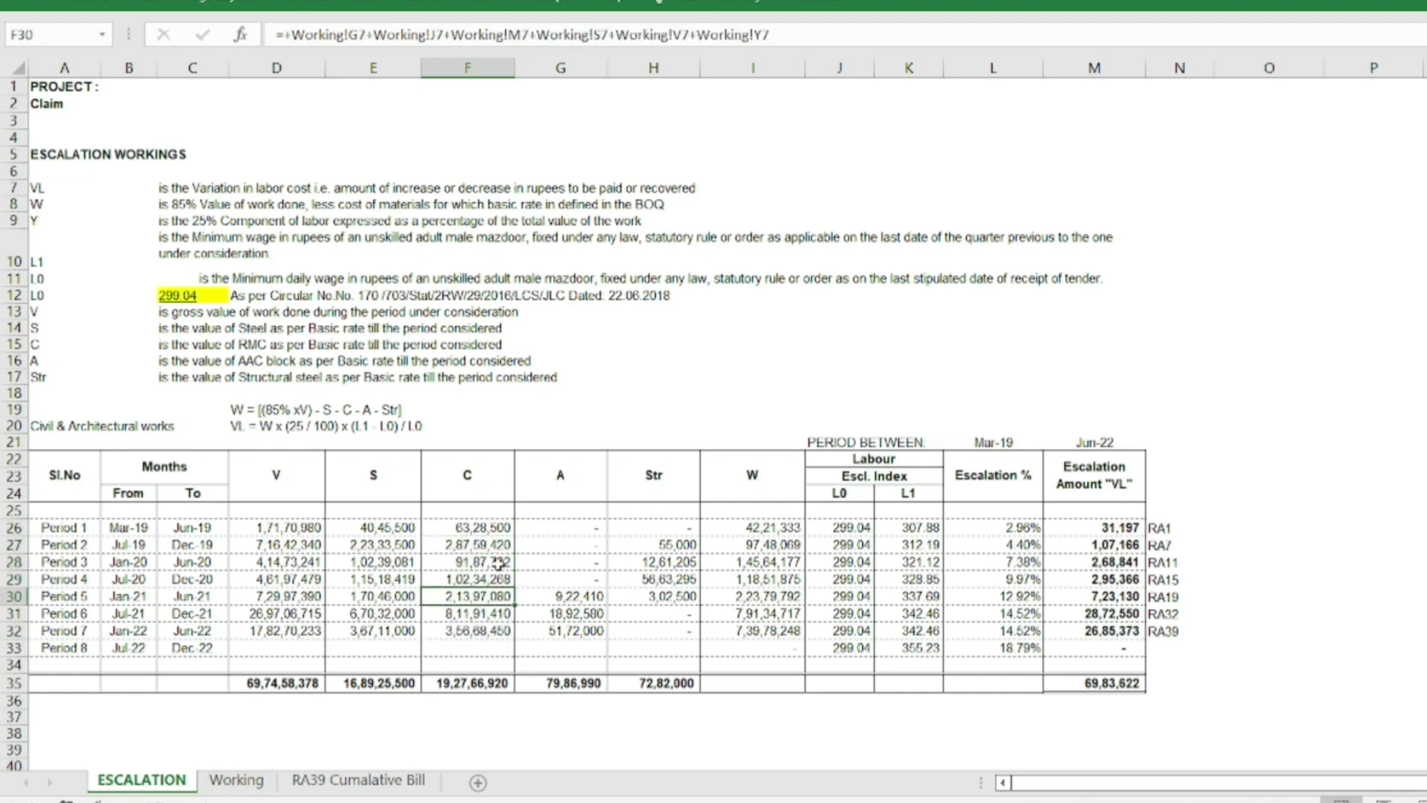
Step: Review the AAC block values A from Period 5 to Period 7 and the structural steel values Str from Period 2 to Period 5
{"action": "left_click", "coordinate": [562, 594]}
{"action": "left_click_drag", "start_coordinate": [540, 596], "coordinate": [541, 628]}
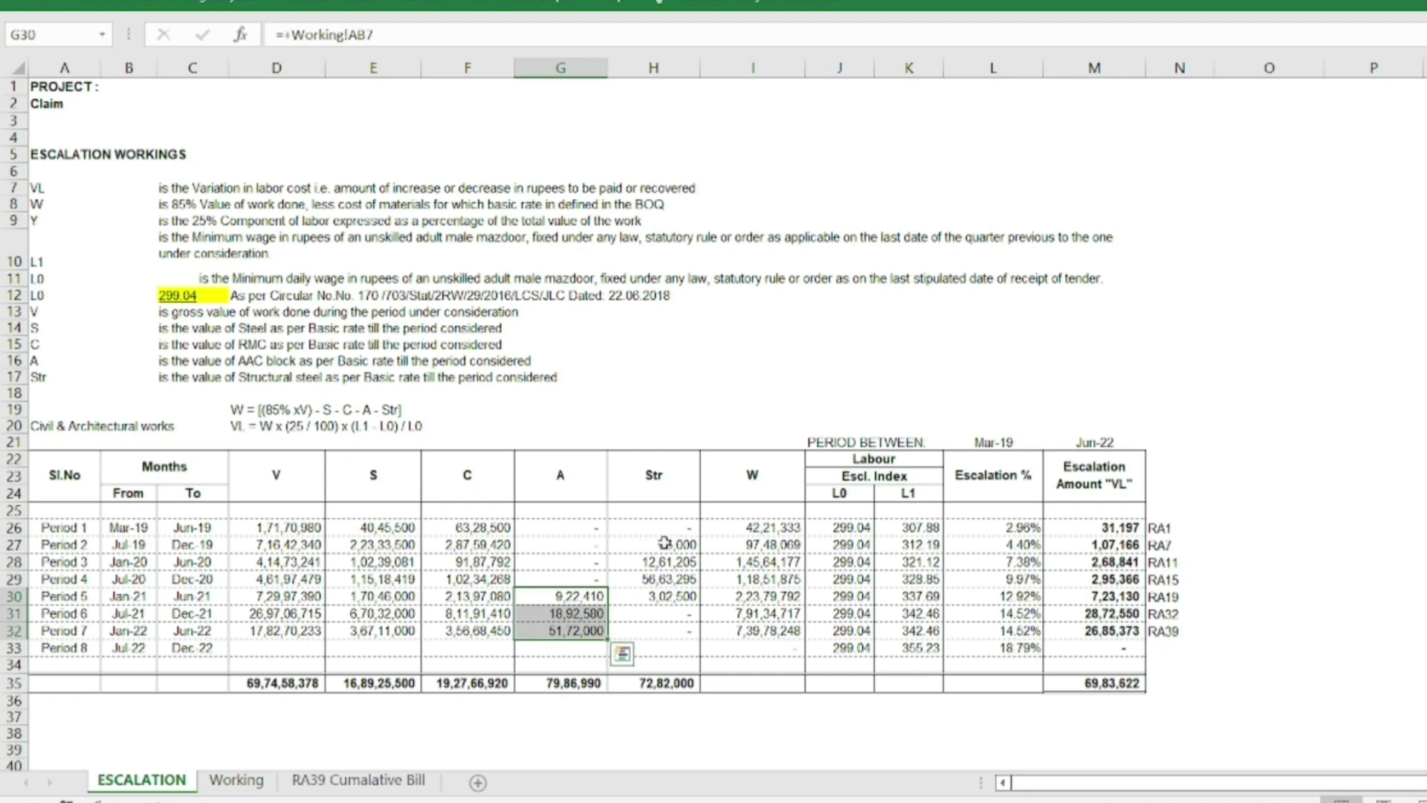
{"action": "left_click_drag", "start_coordinate": [664, 543], "coordinate": [665, 597]}
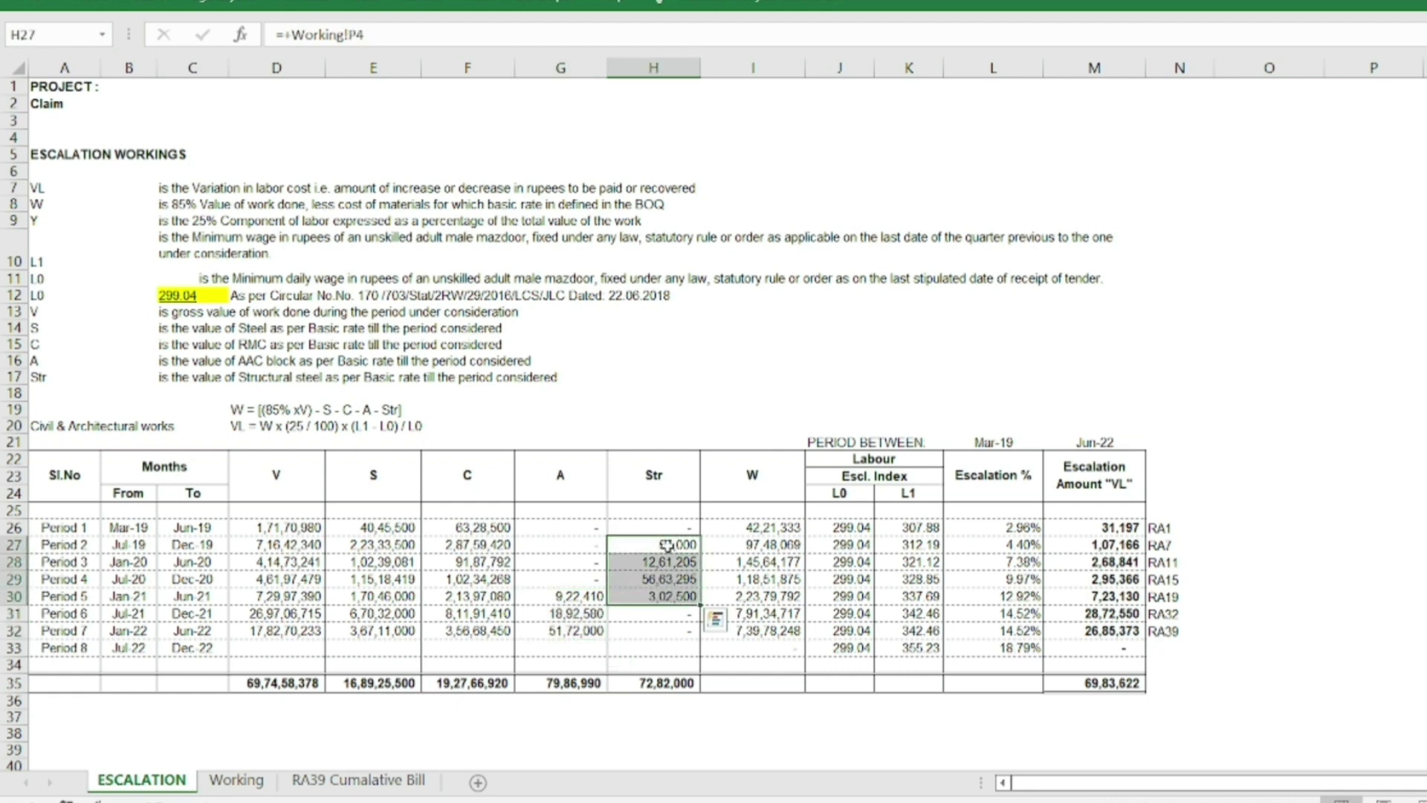
{"action": "left_click_drag", "start_coordinate": [666, 544], "coordinate": [666, 595]}
Step: Inspect the Period 1 W formula and the V, S, C, A and Str cells it refers to
{"action": "left_click", "coordinate": [747, 524]}
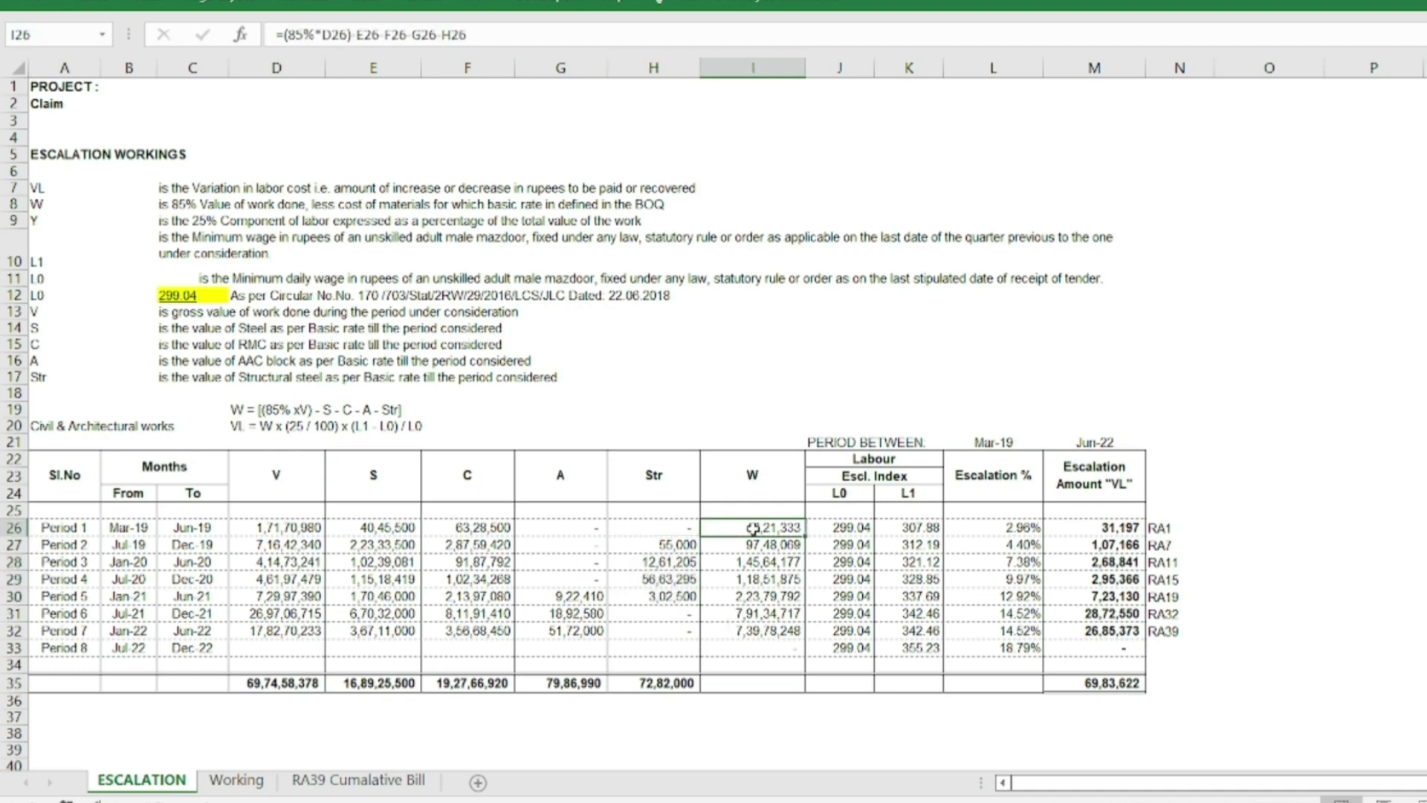
{"action": "double_click", "coordinate": [753, 527]}
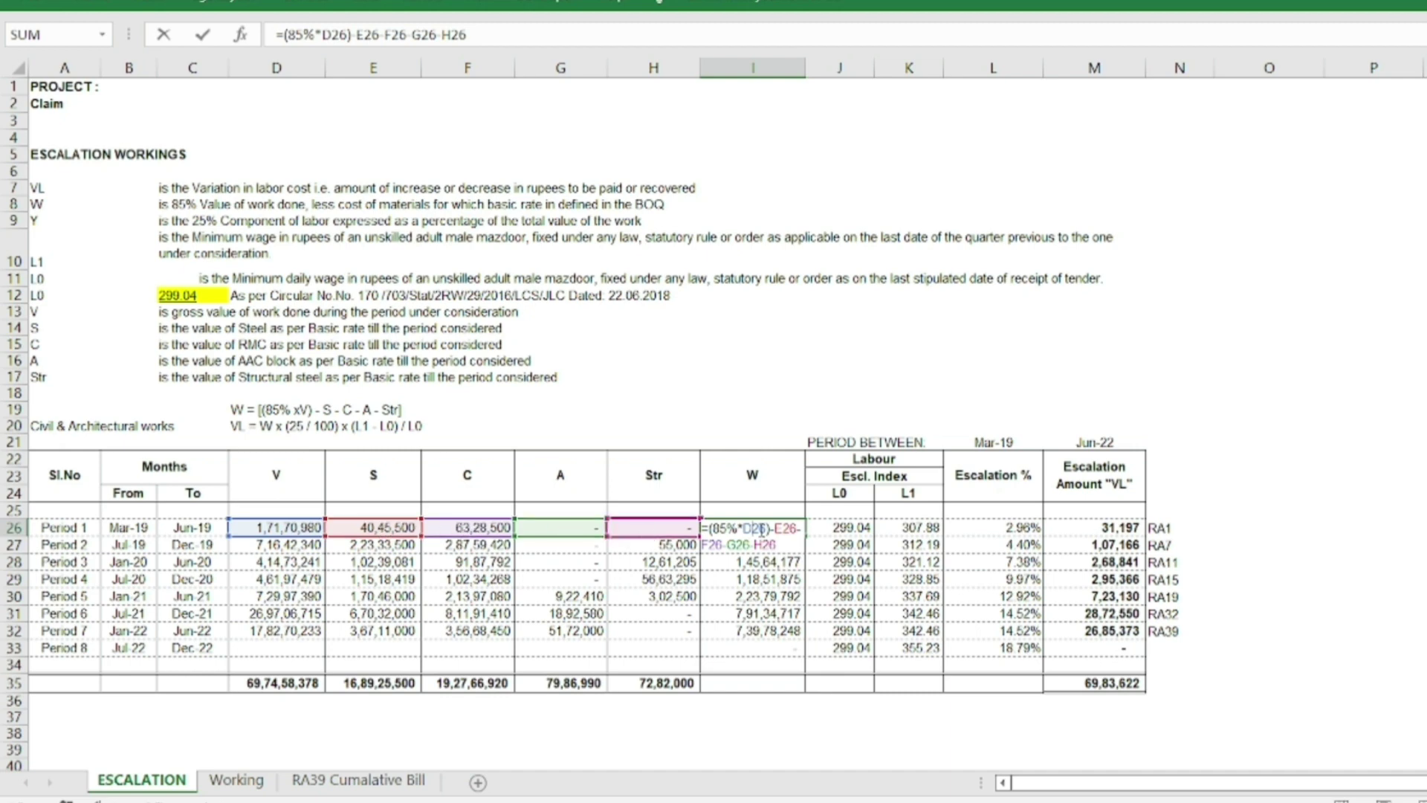
{"action": "key", "text": "Escape"}
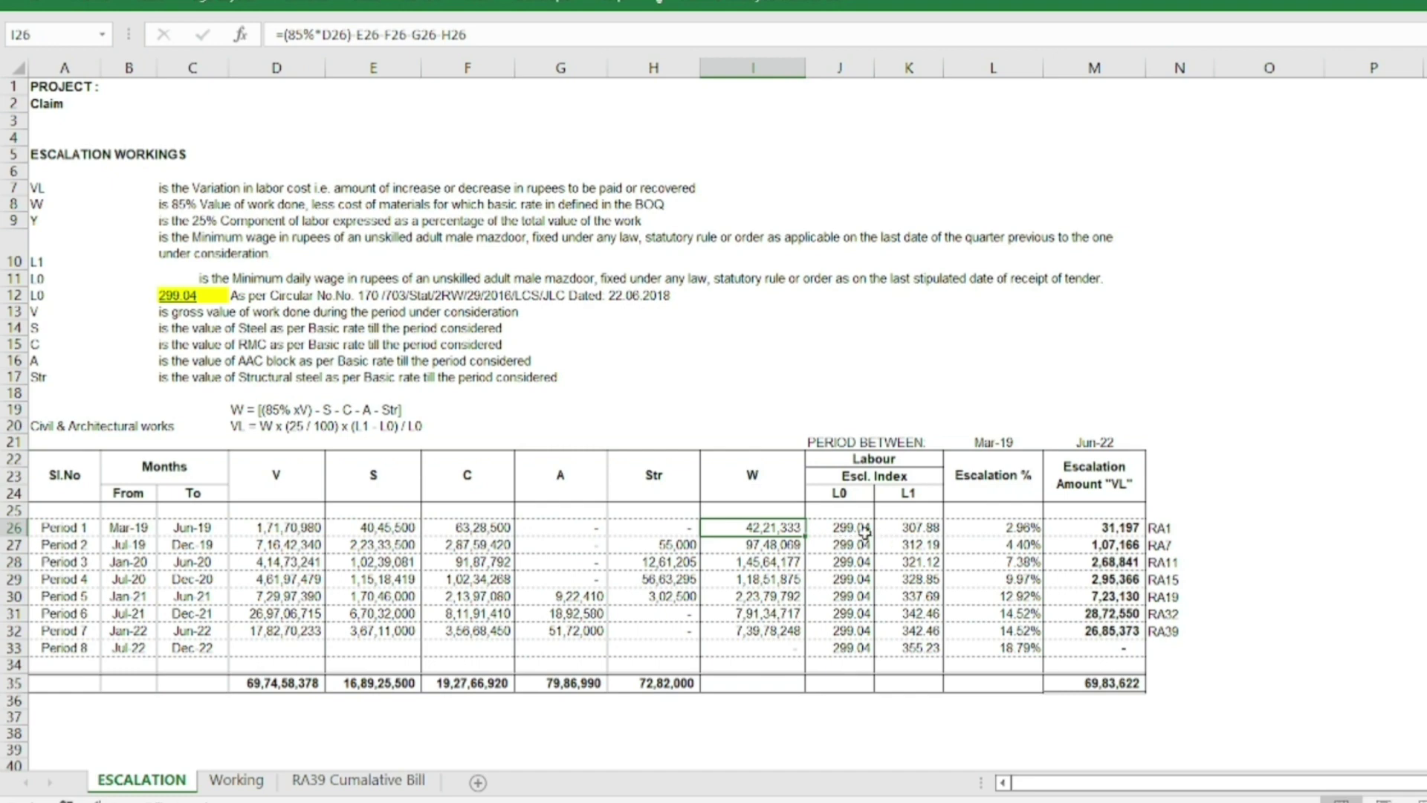
Step: Compare the Period 1 labour indices L0 and L1, and relate L1 to the period's end month
{"action": "left_click", "coordinate": [866, 527]}
{"action": "left_click", "coordinate": [911, 529]}
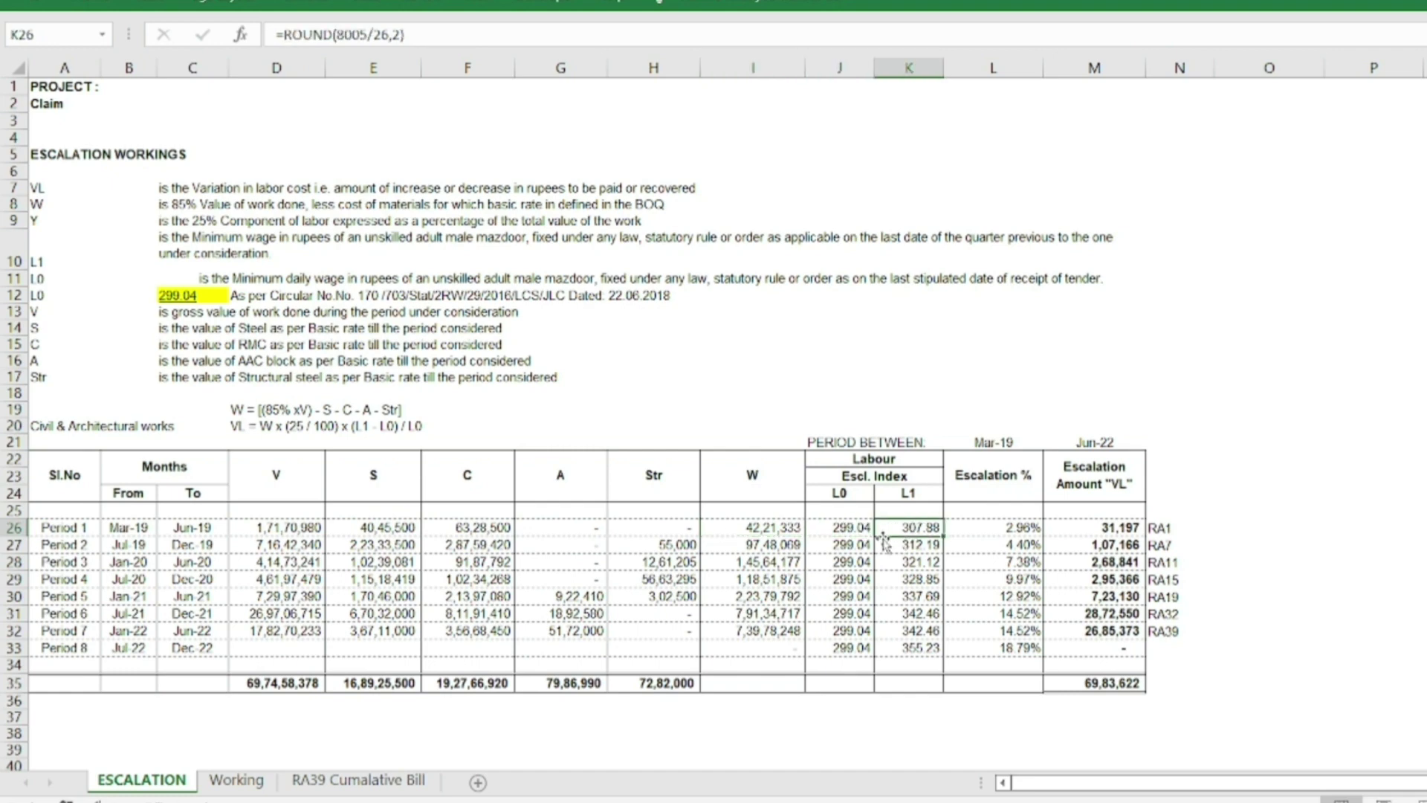
{"action": "left_click", "coordinate": [856, 529]}
{"action": "left_click", "coordinate": [896, 529]}
{"action": "left_click", "coordinate": [859, 528]}
{"action": "left_click", "coordinate": [893, 527]}
{"action": "left_click", "coordinate": [211, 527]}
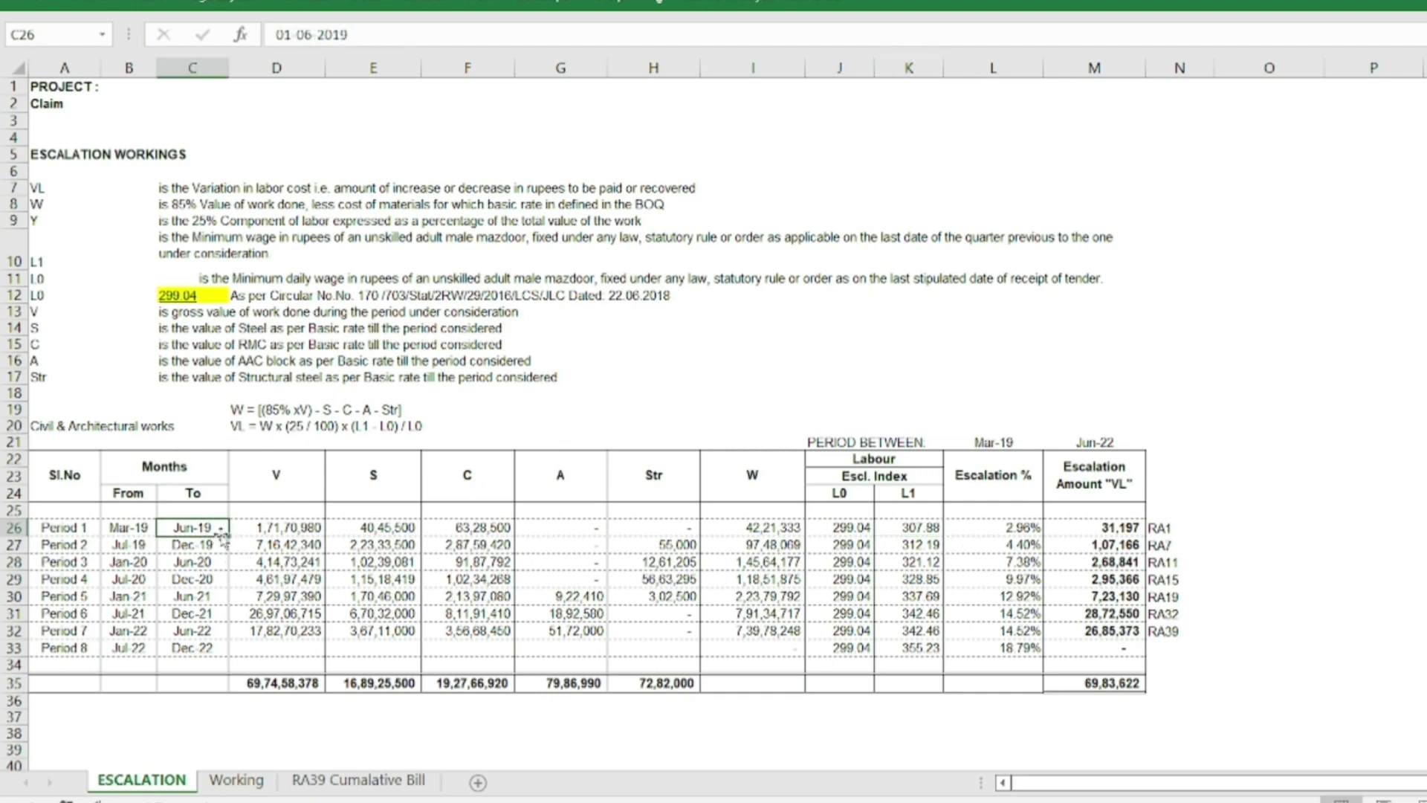
{"action": "left_click", "coordinate": [919, 529]}
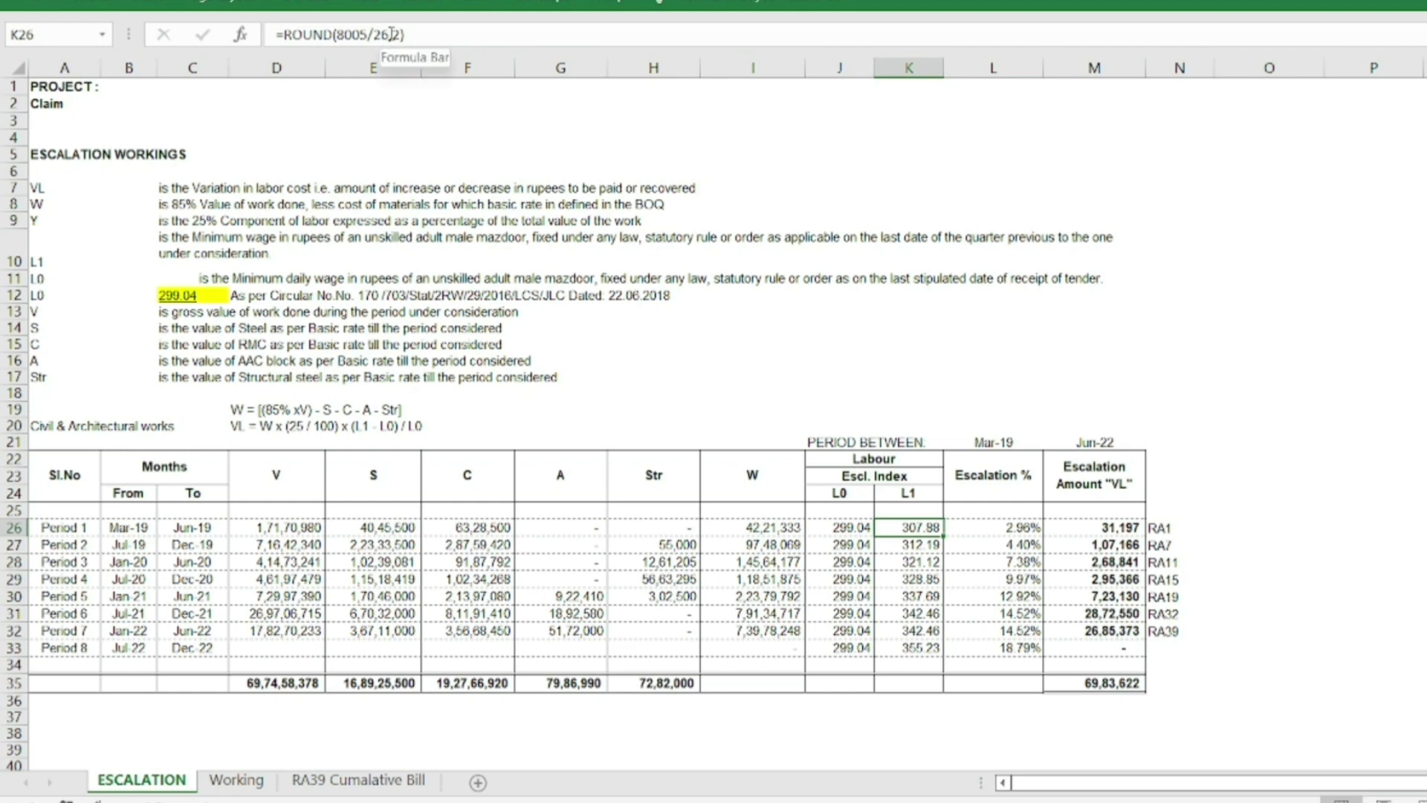
Step: Check the L0 labour index formula through the periods to see which minimum wage figure it uses
{"action": "key", "text": "Down"}
{"action": "key", "text": "Down"}
{"action": "key", "text": "Down"}
{"action": "key", "text": "Left"}
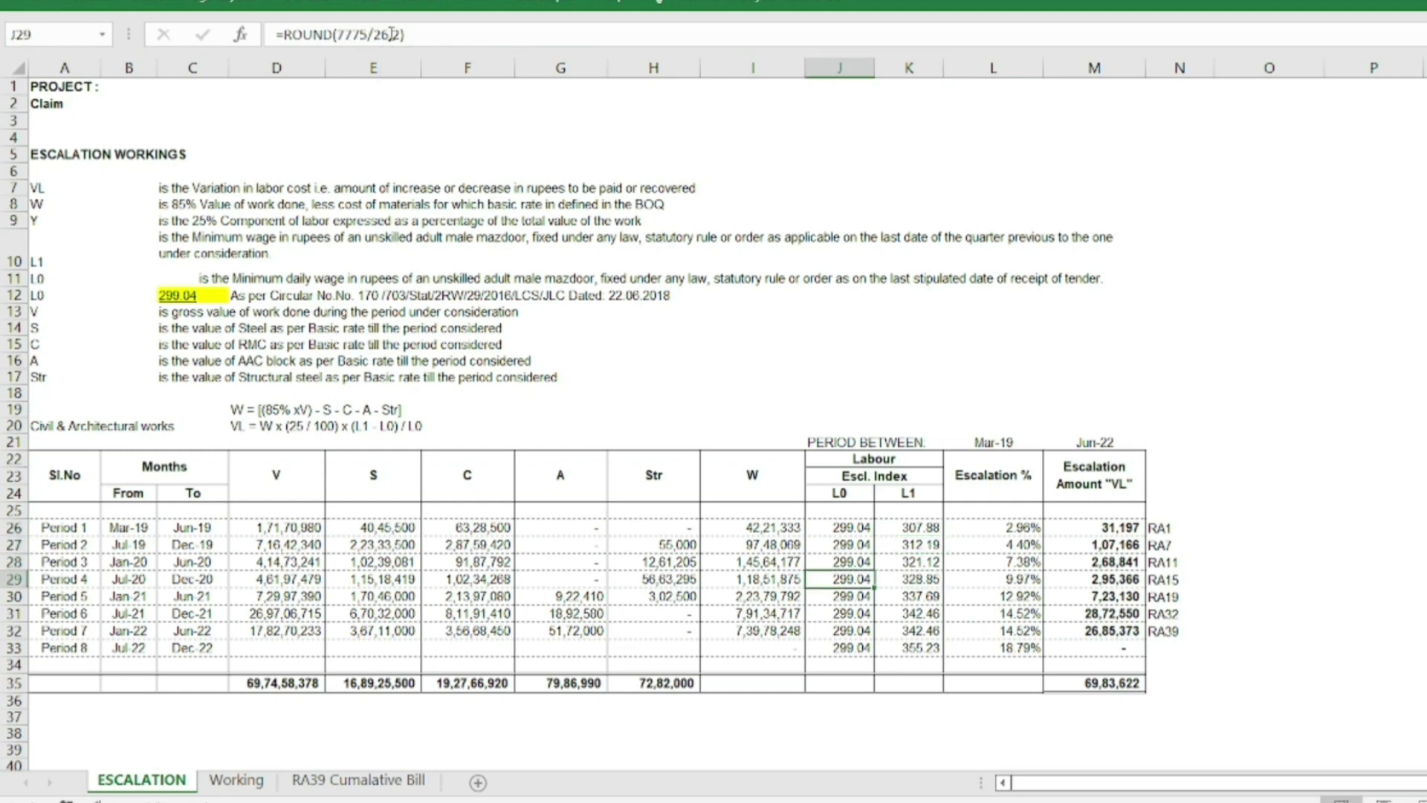
{"action": "key", "text": "Down"}
{"action": "key", "text": "Down"}
{"action": "key", "text": "Down"}
{"action": "key", "text": "Down"}
{"action": "key", "text": "Up"}
{"action": "key", "text": "Up"}
{"action": "key", "text": "Up"}
{"action": "key", "text": "Up"}
{"action": "key", "text": "Up"}
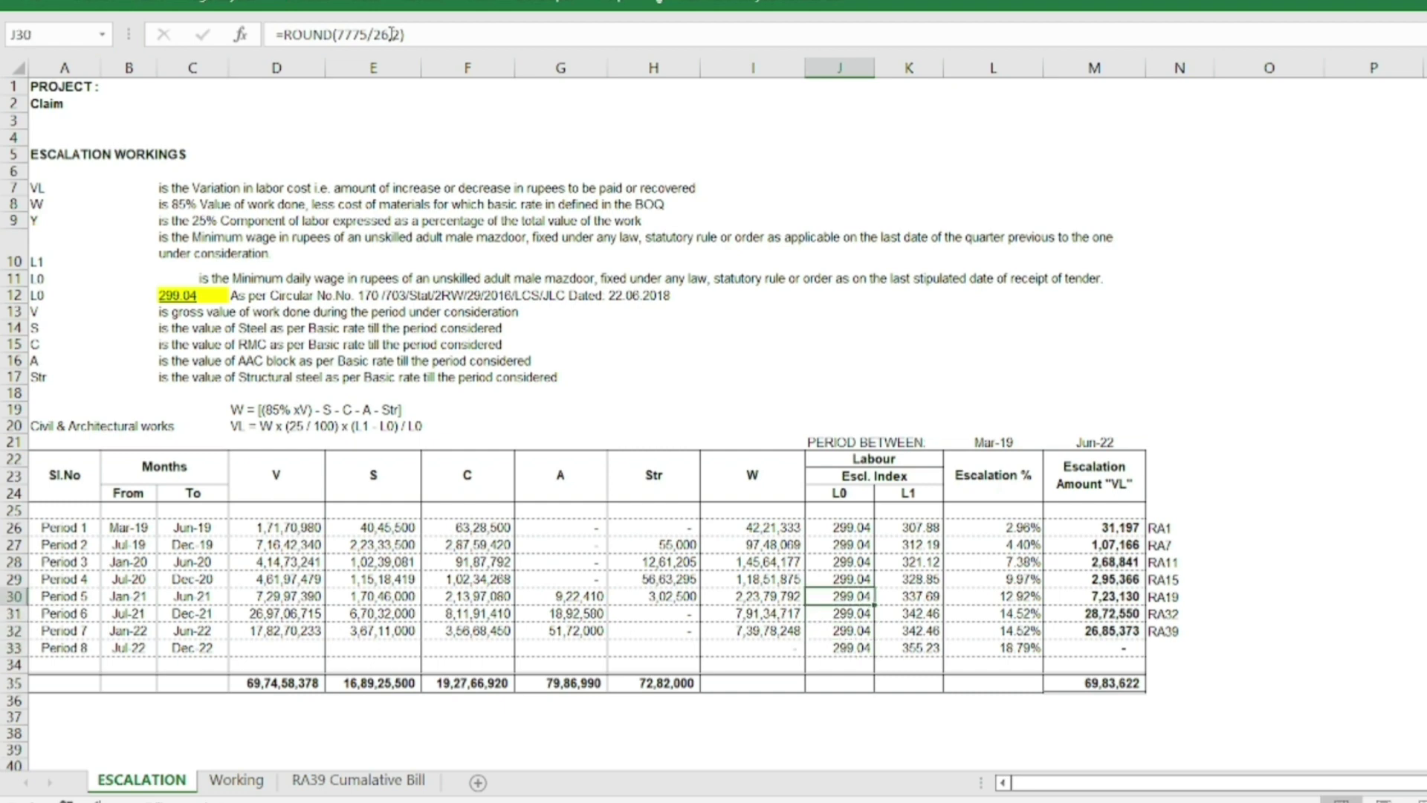
Step: Go through the L1 labour index formulas for the periods, checking the monthly minimum wage divided by 26 in each
{"action": "key", "text": "Right"}
{"action": "key", "text": "Down"}
{"action": "key", "text": "Down"}
{"action": "key", "text": "Down"}
{"action": "key", "text": "Down"}
{"action": "key", "text": "Down"}
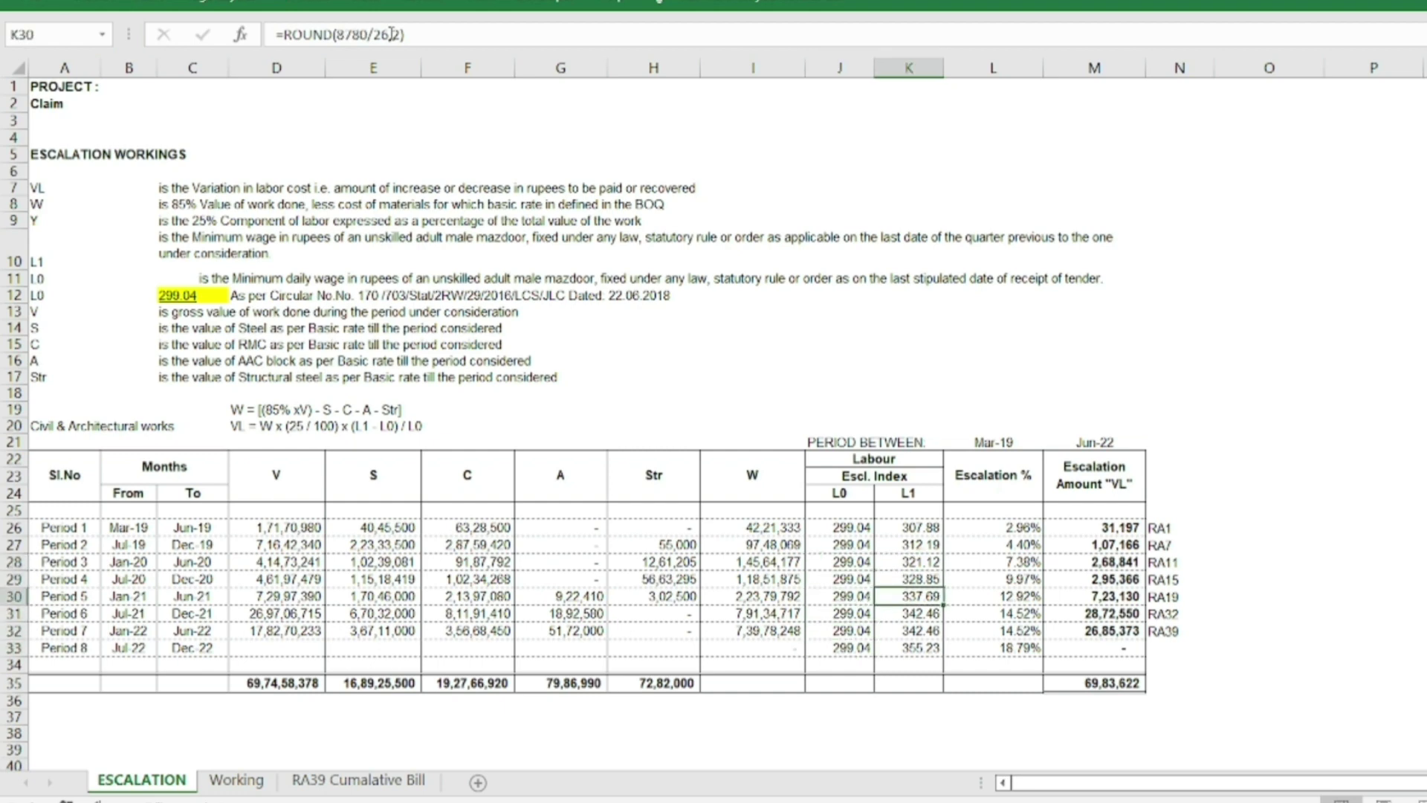
{"action": "key", "text": "Up"}
{"action": "key", "text": "Up"}
{"action": "key", "text": "Up"}
{"action": "key", "text": "Up"}
{"action": "key", "text": "Up"}
{"action": "key", "text": "Up"}
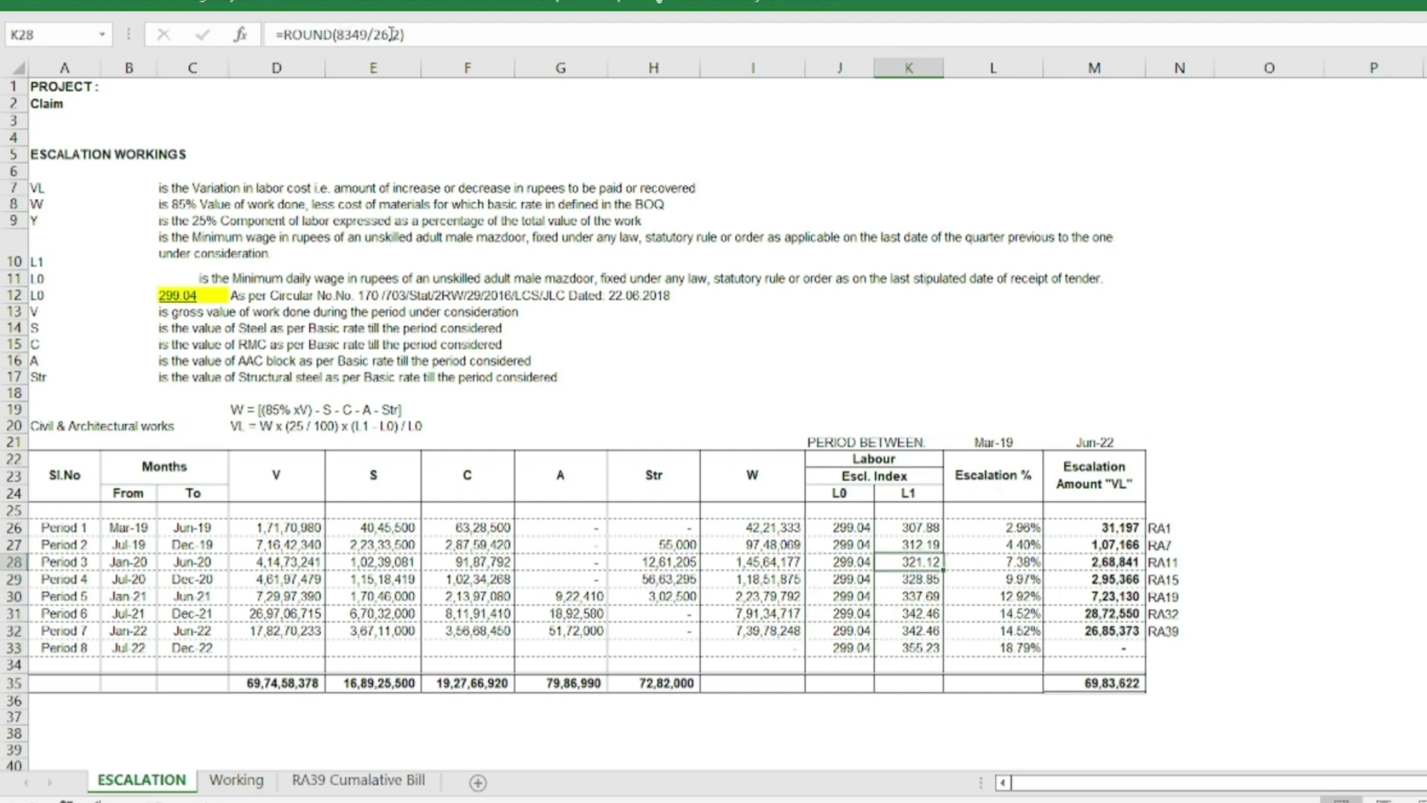
{"action": "key", "text": "Down"}
{"action": "key", "text": "Down"}
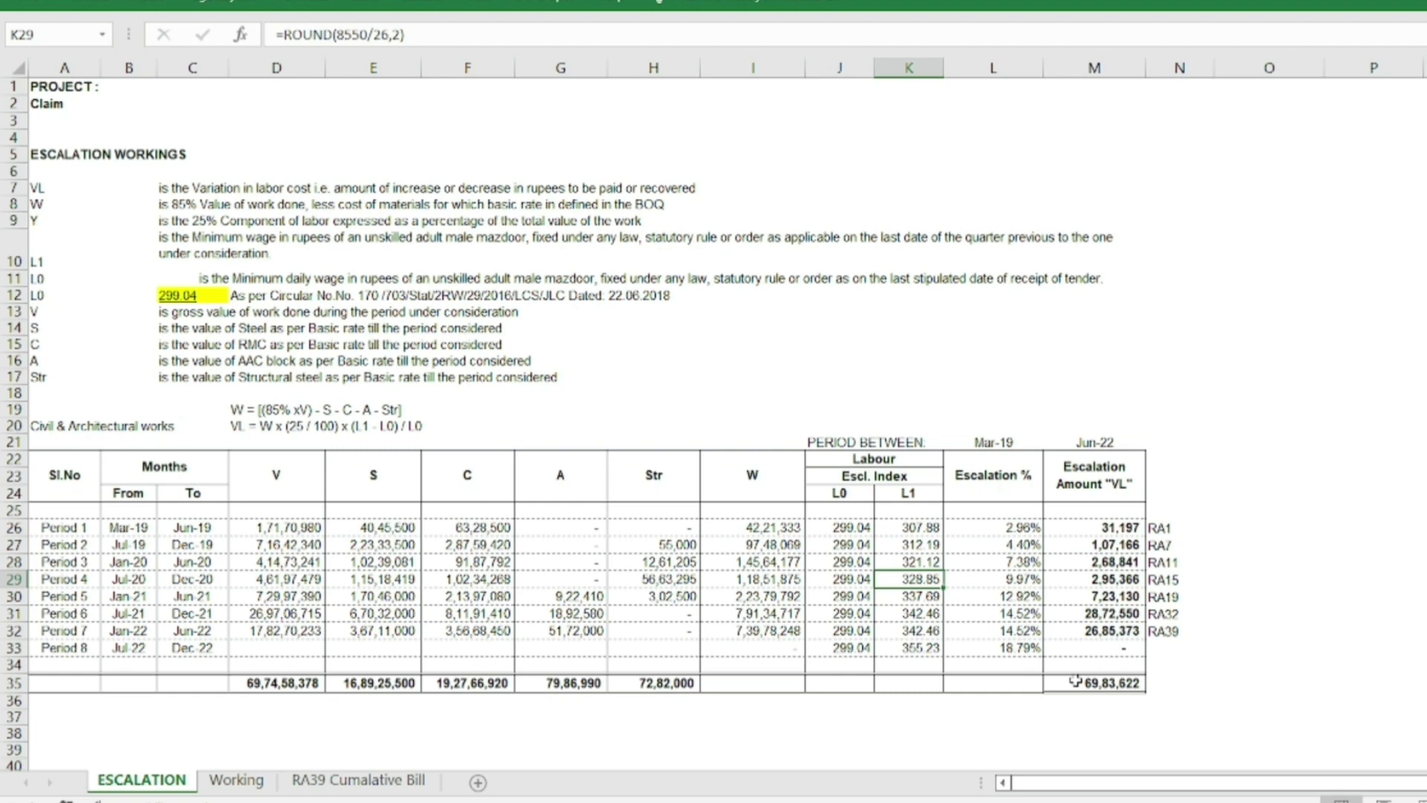
{"action": "key", "text": "Down"}
{"action": "key", "text": "Down"}
{"action": "key", "text": "Down"}
{"action": "key", "text": "Up"}
{"action": "key", "text": "Up"}
{"action": "key", "text": "Up"}
{"action": "key", "text": "Up"}
{"action": "key", "text": "Up"}
{"action": "key", "text": "Up"}
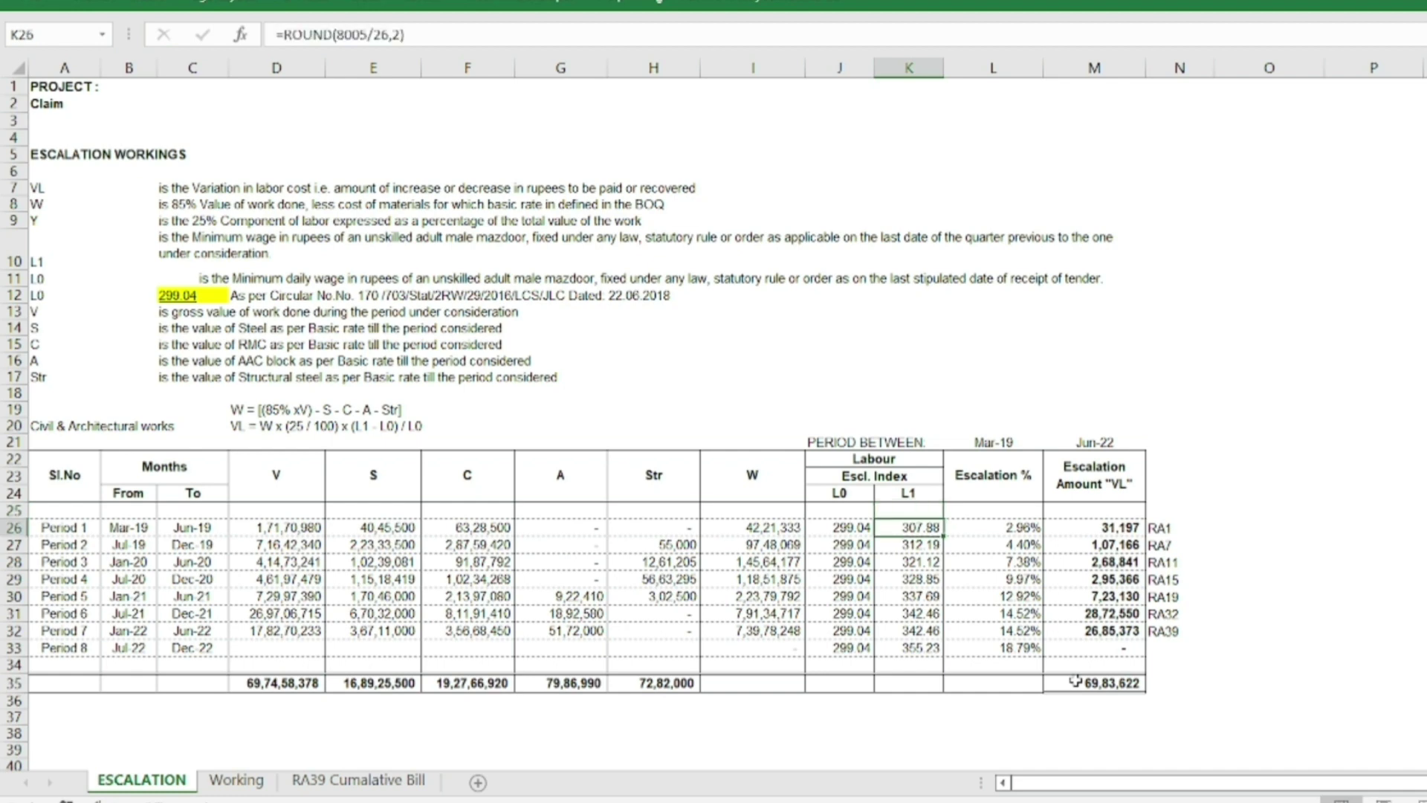
Step: Inspect the Period 1 Escalation % formula and compare it with the (L1 - L0) / L0 part of the VL formula
{"action": "key", "text": "Right"}
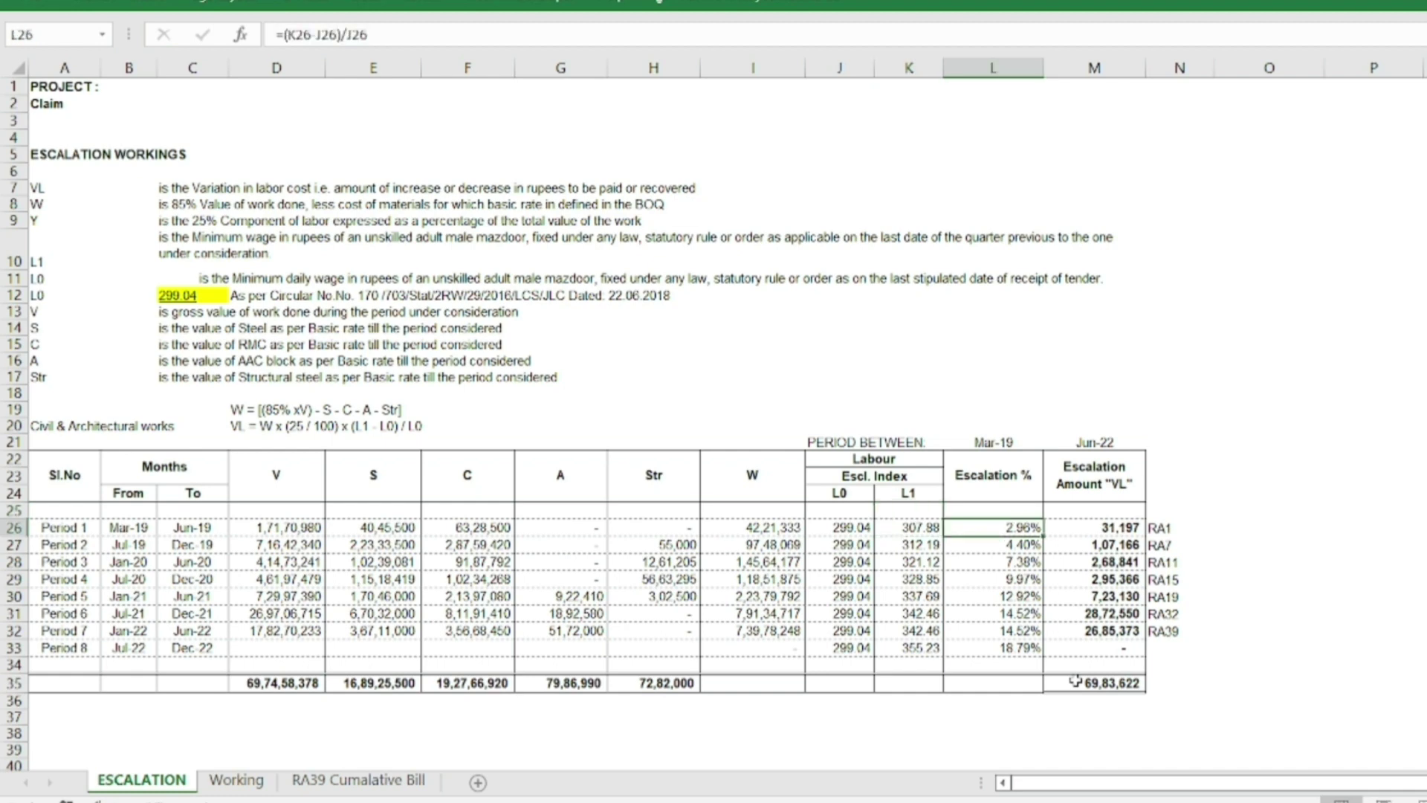
{"action": "double_click", "coordinate": [1004, 527]}
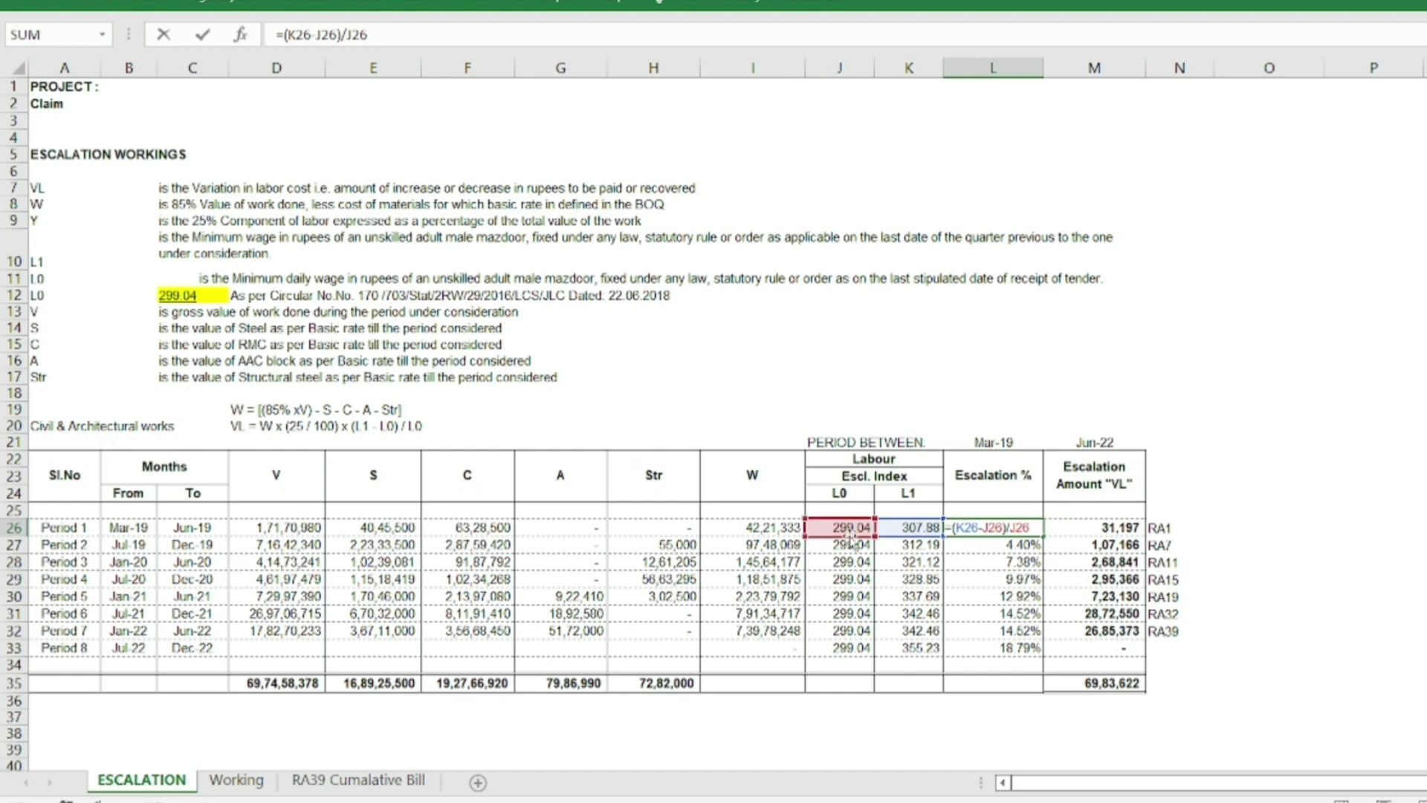
{"action": "left_click", "coordinate": [375, 428]}
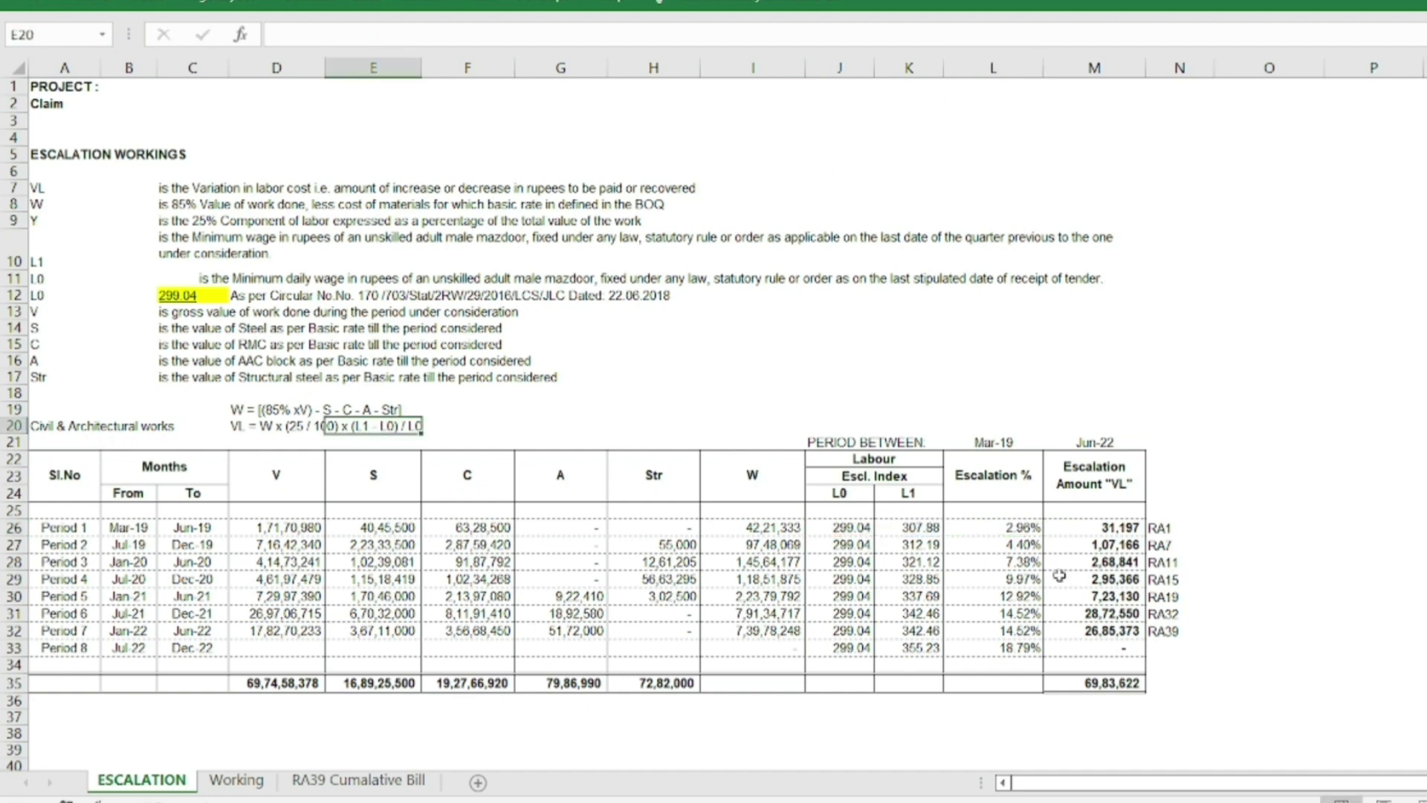
{"action": "double_click", "coordinate": [1019, 529]}
{"action": "key", "text": "Escape"}
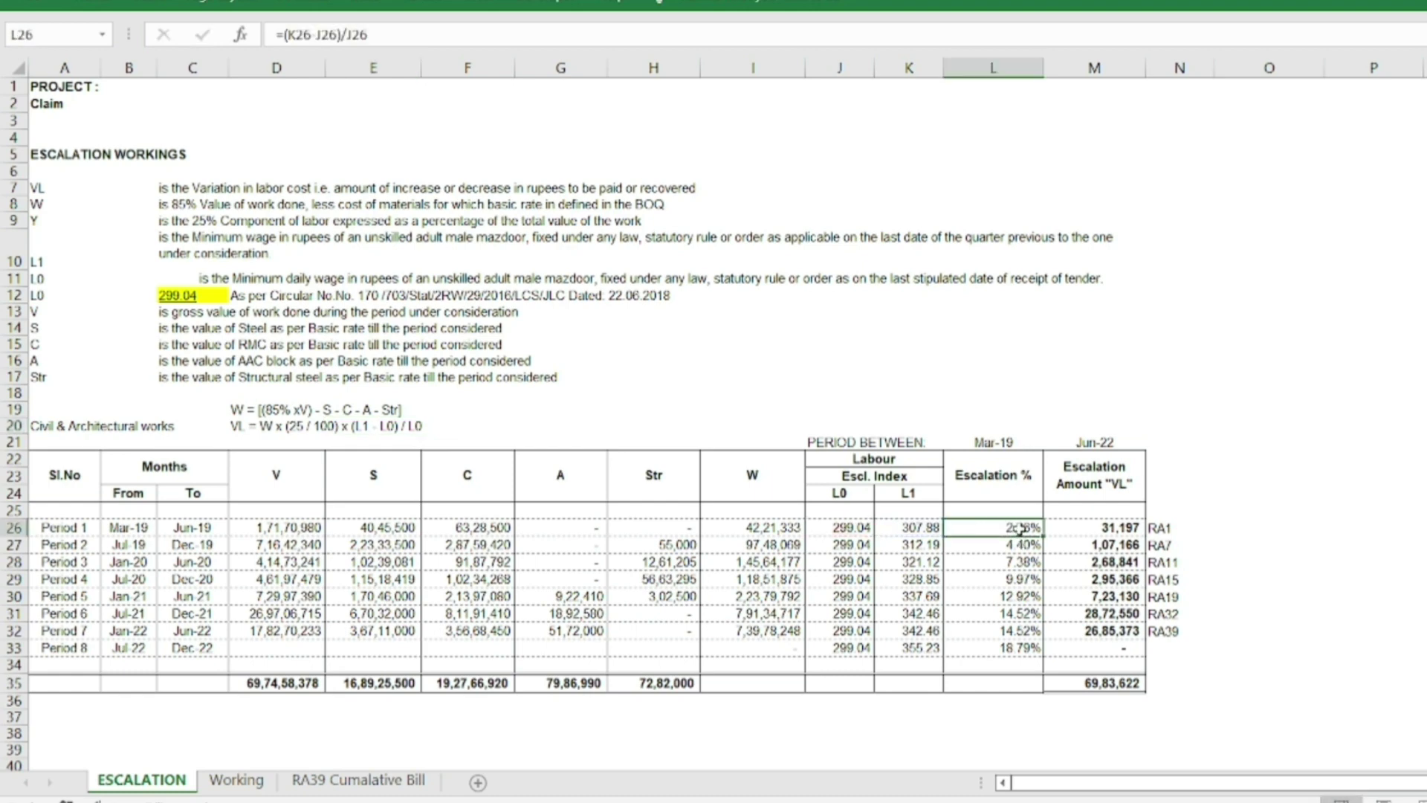
Step: Inspect the Period 1 Escalation Amount VL formula and relate it to the written definition of W
{"action": "double_click", "coordinate": [1116, 529]}
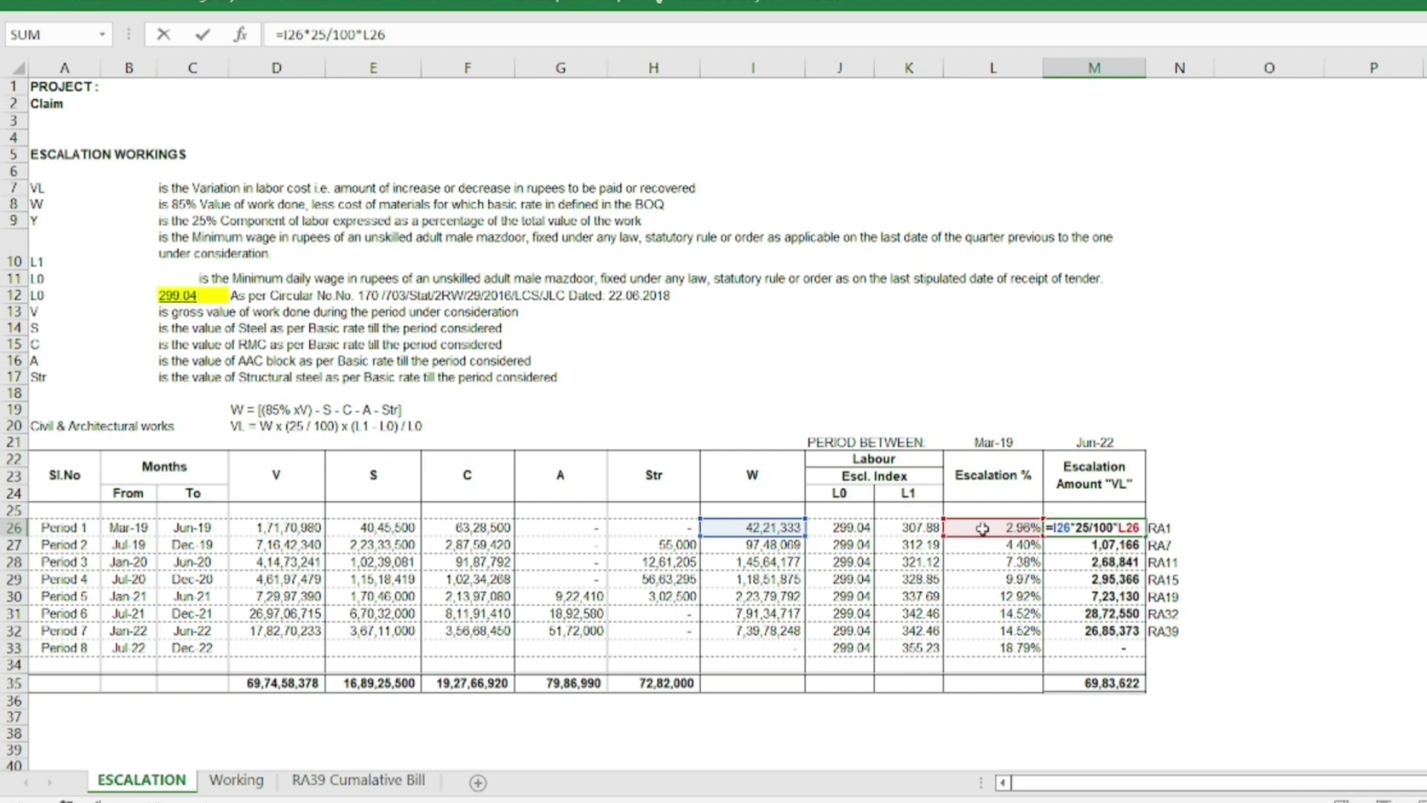
{"action": "key", "text": "Escape"}
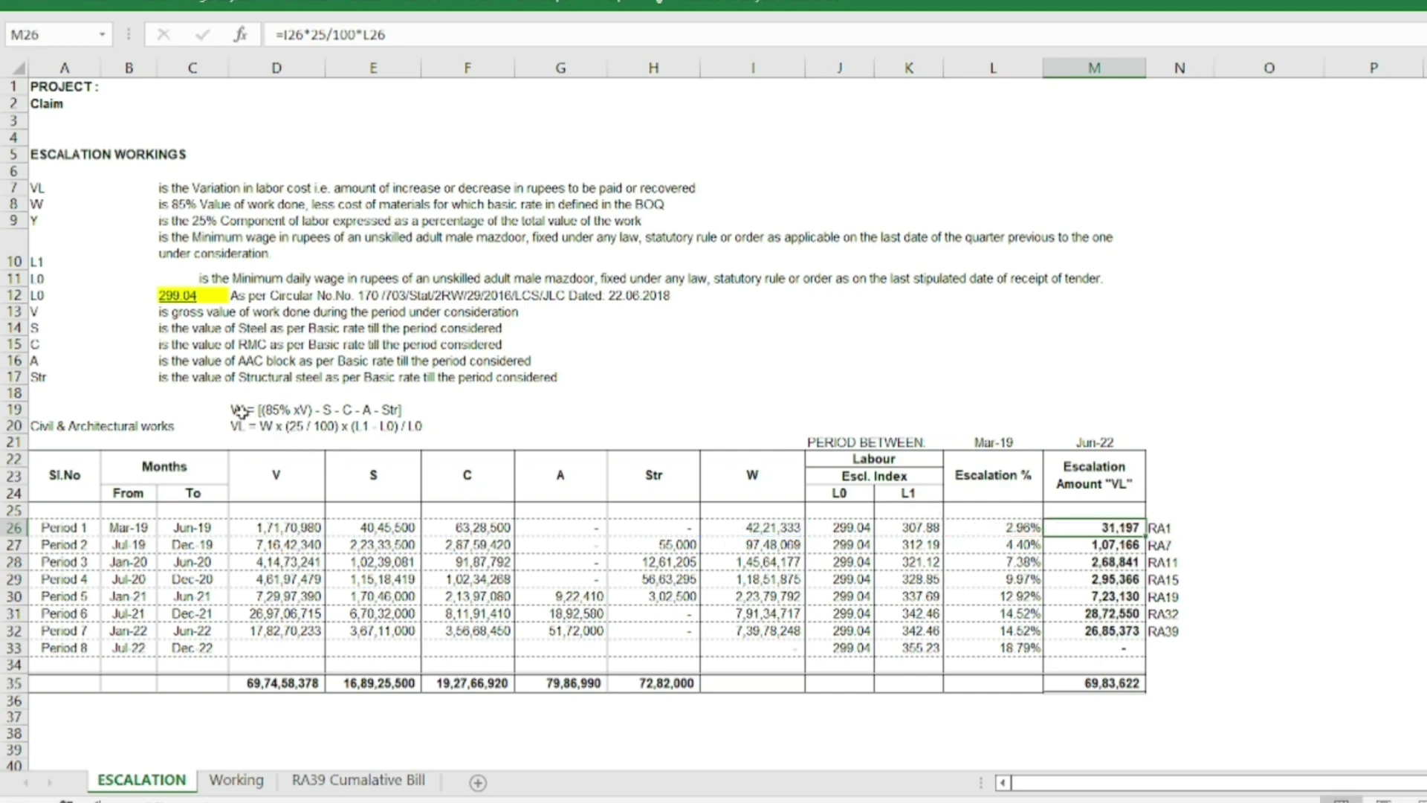
{"action": "left_click", "coordinate": [236, 409]}
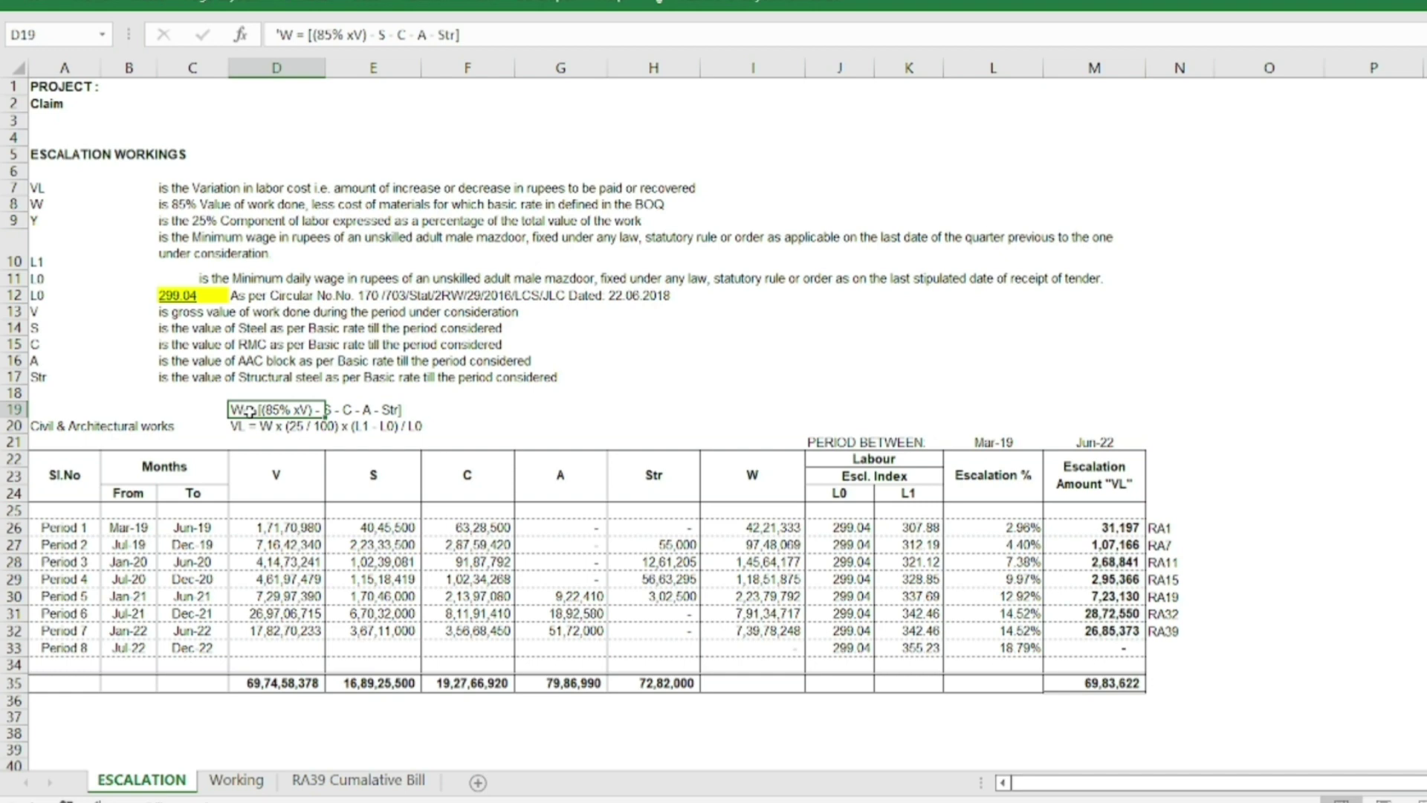
{"action": "double_click", "coordinate": [1088, 535]}
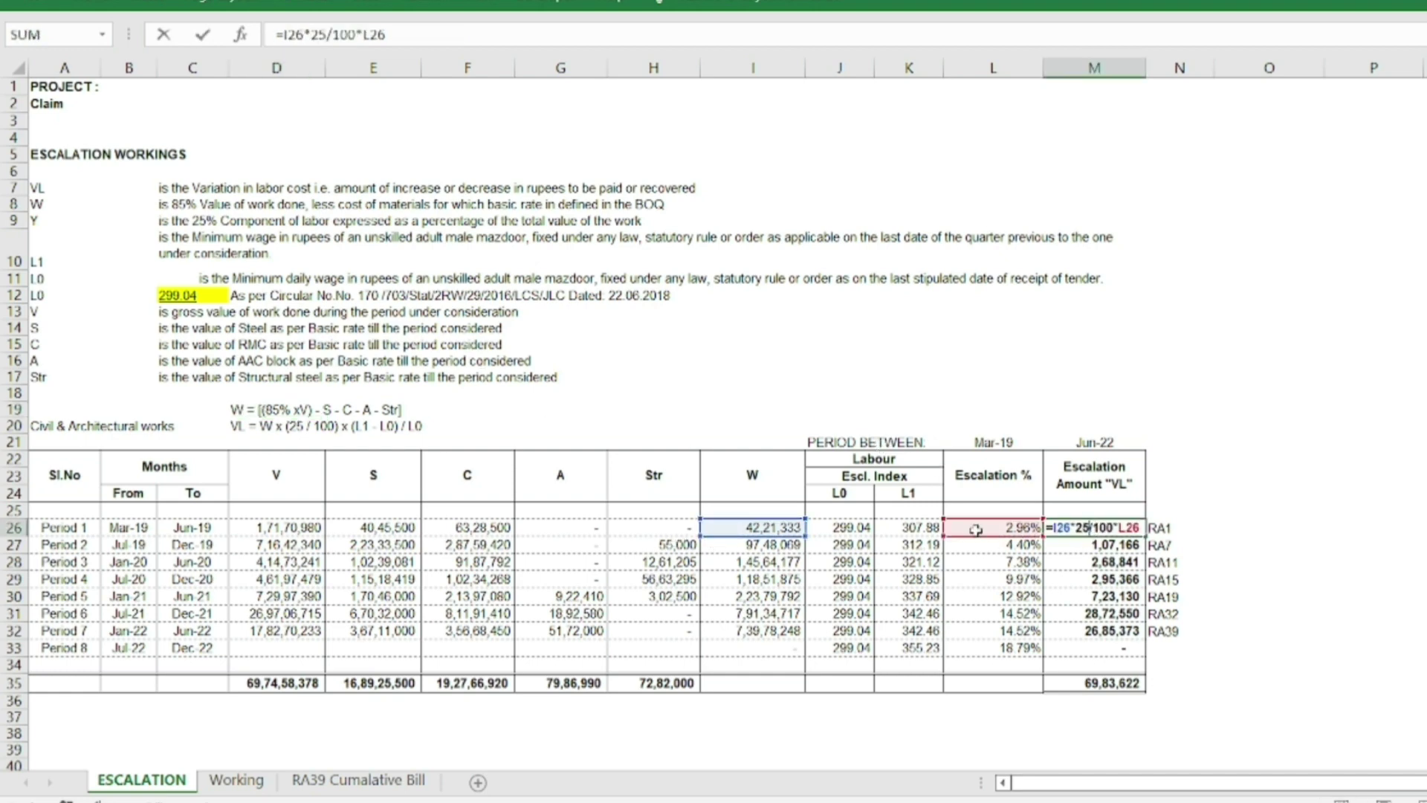
{"action": "key", "text": "Escape"}
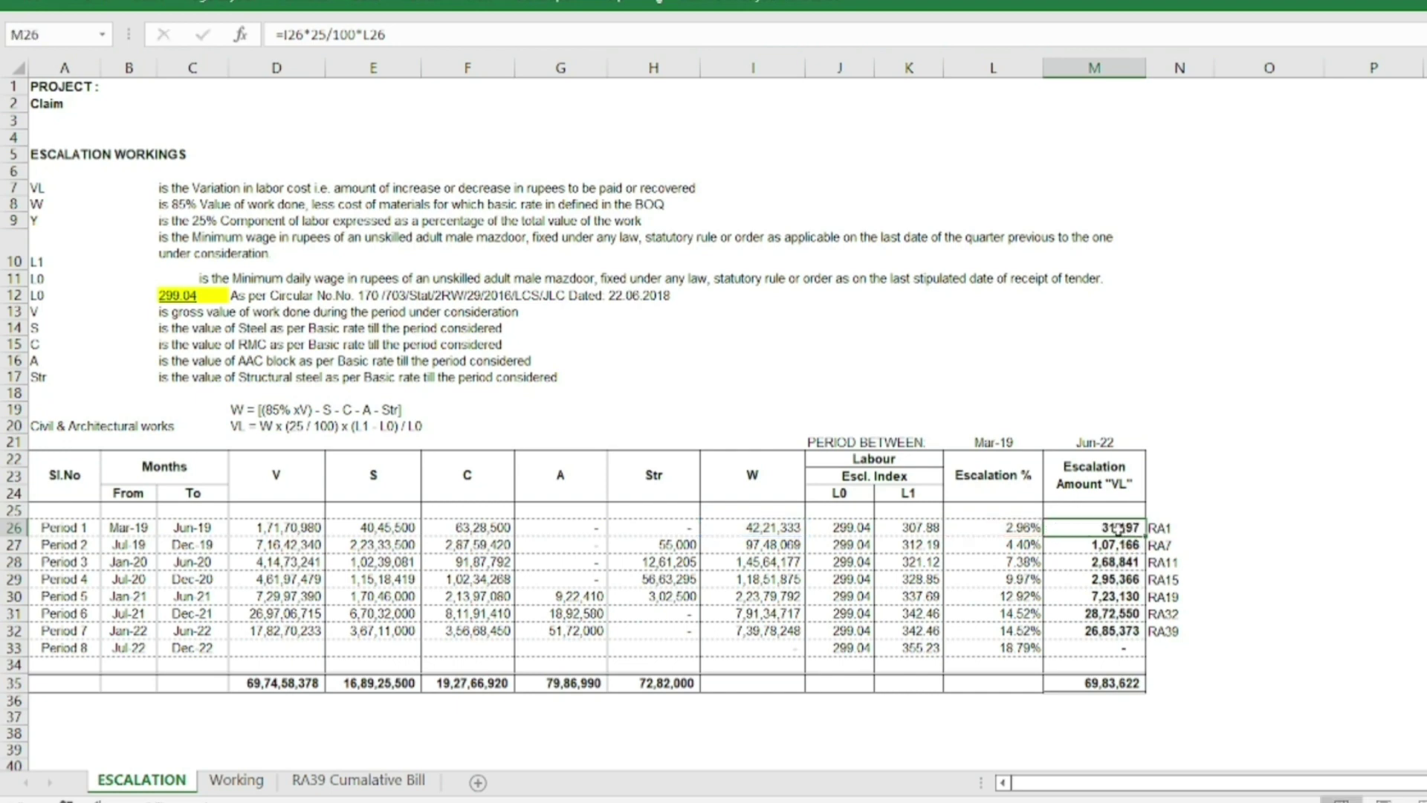
Step: Review the escalation amounts for all periods, their total formula, and the start and end months of the claim period
{"action": "left_click_drag", "start_coordinate": [1118, 536], "coordinate": [1118, 639]}
{"action": "double_click", "coordinate": [1104, 684]}
{"action": "key", "text": "Escape"}
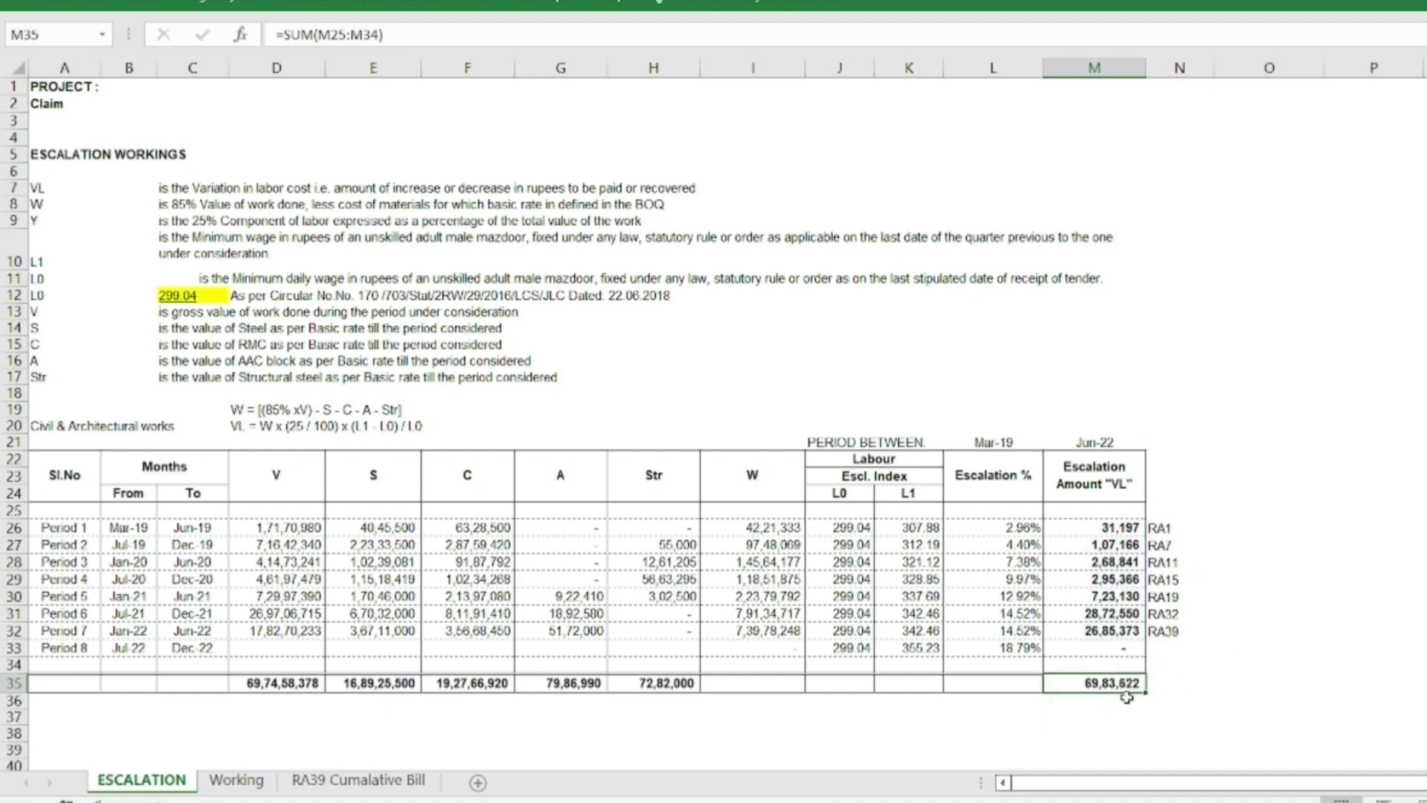
{"action": "left_click", "coordinate": [987, 445]}
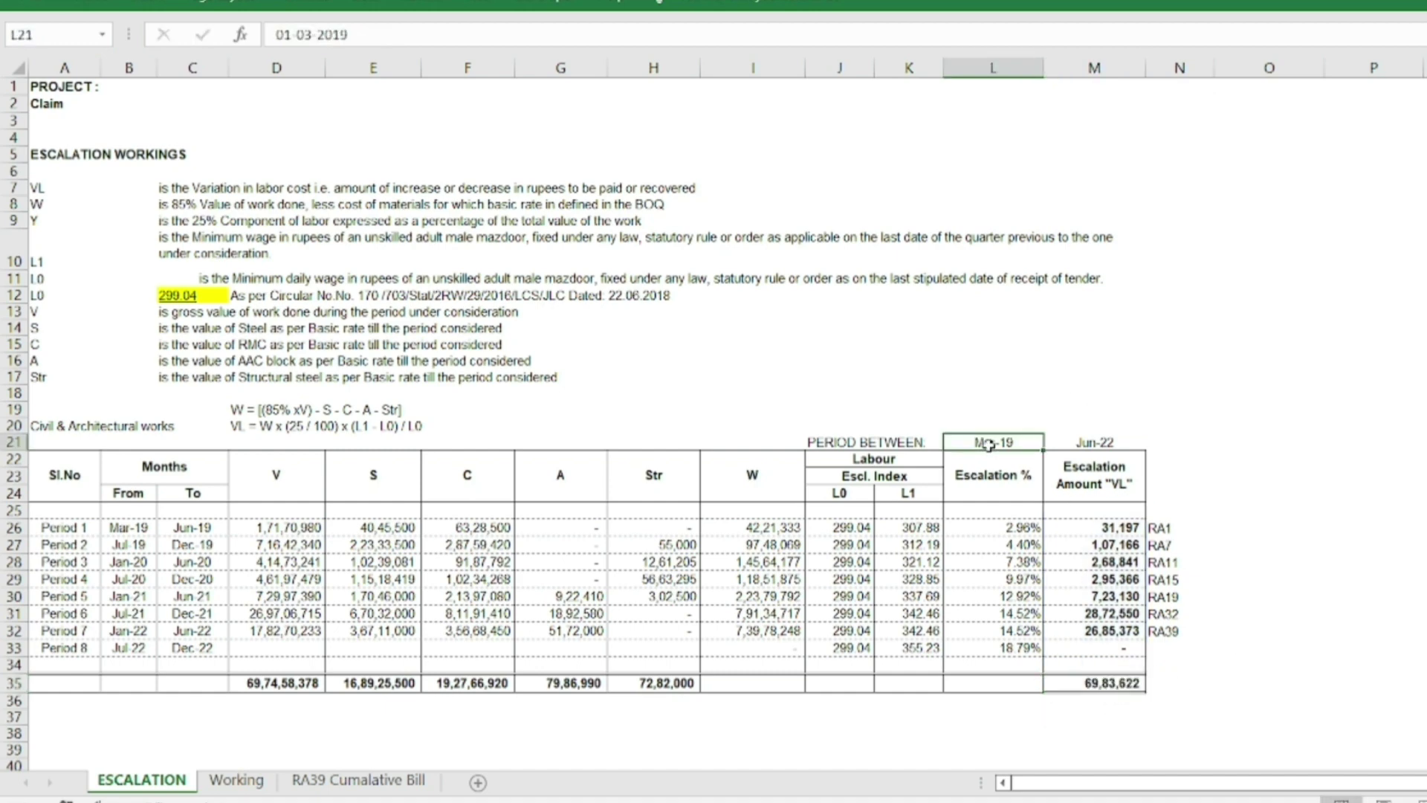
{"action": "left_click", "coordinate": [1095, 445]}
Step: Check the sum formula totalling the gross work values V against the period rows, and look at the total escalation amount
{"action": "left_click", "coordinate": [263, 685]}
{"action": "key", "text": "alt+equal"}
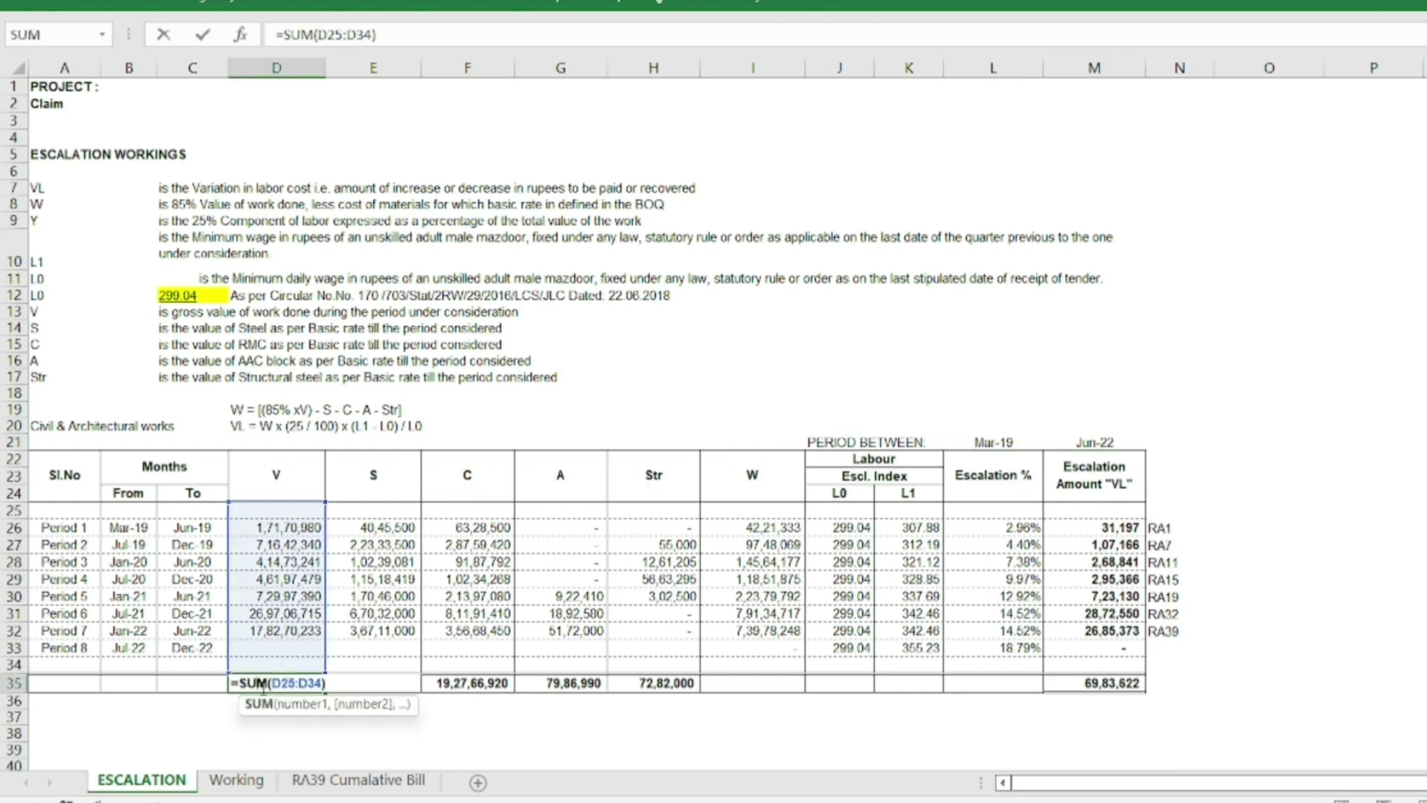
{"action": "key", "text": "Return"}
{"action": "left_click_drag", "start_coordinate": [293, 529], "coordinate": [288, 650]}
{"action": "double_click", "coordinate": [310, 683]}
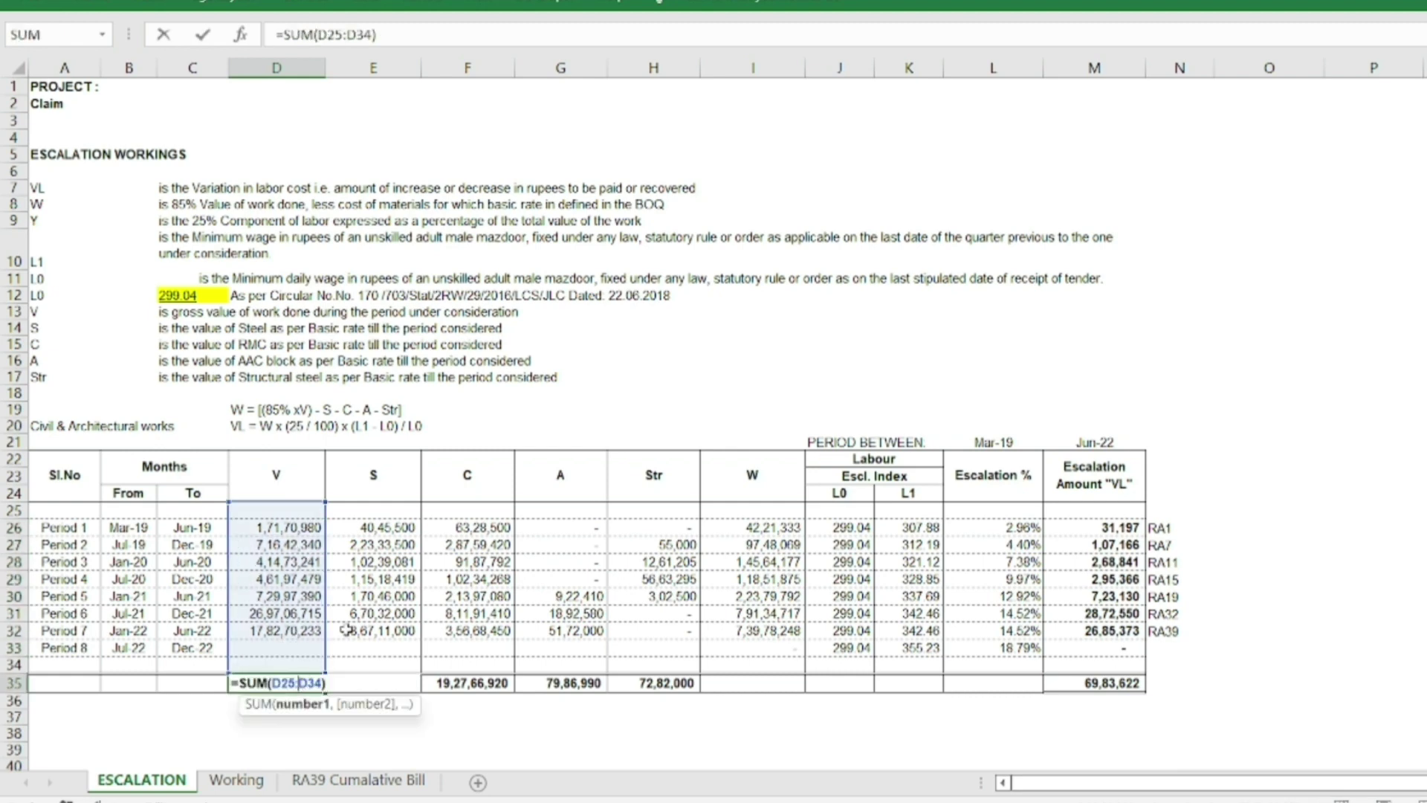
{"action": "key", "text": "Escape"}
{"action": "left_click", "coordinate": [1107, 684]}
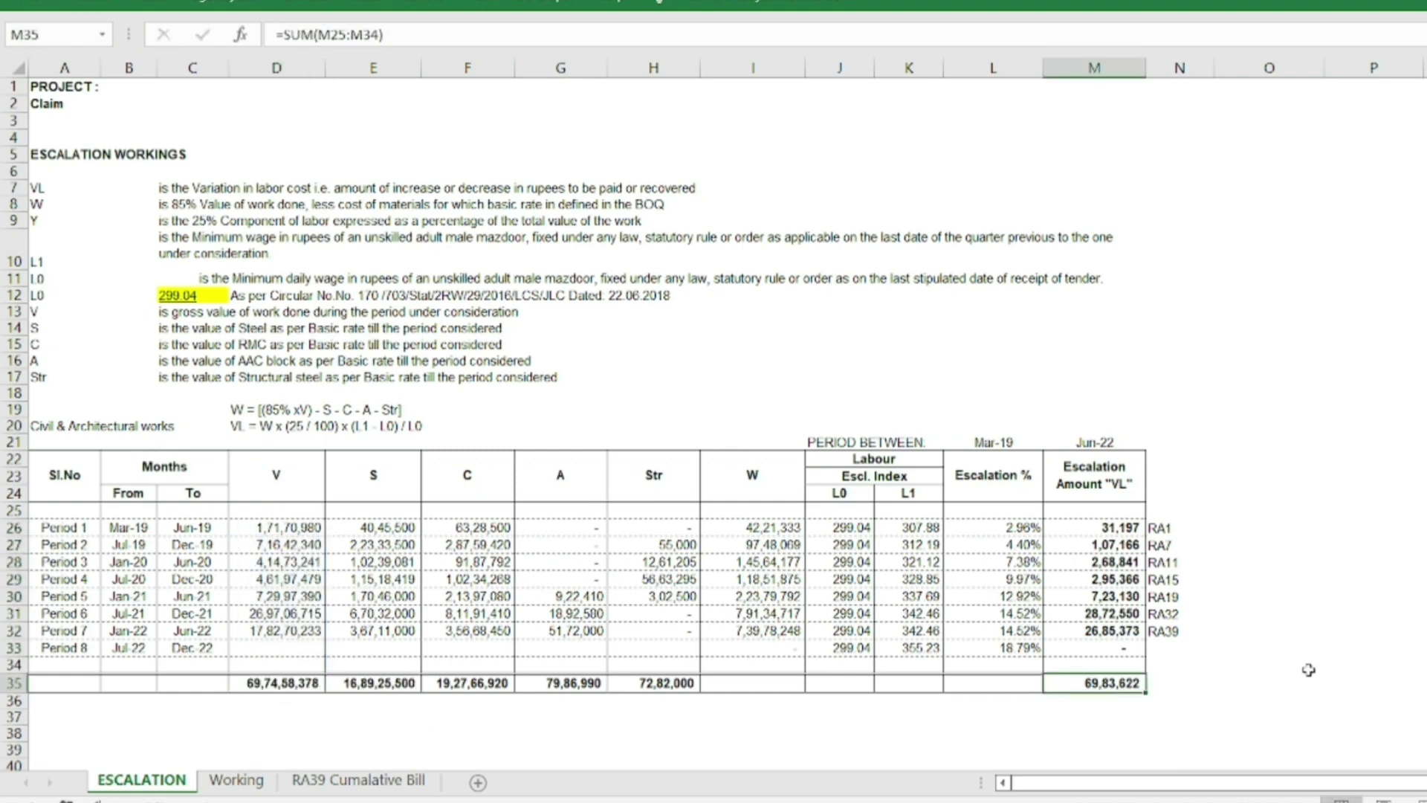